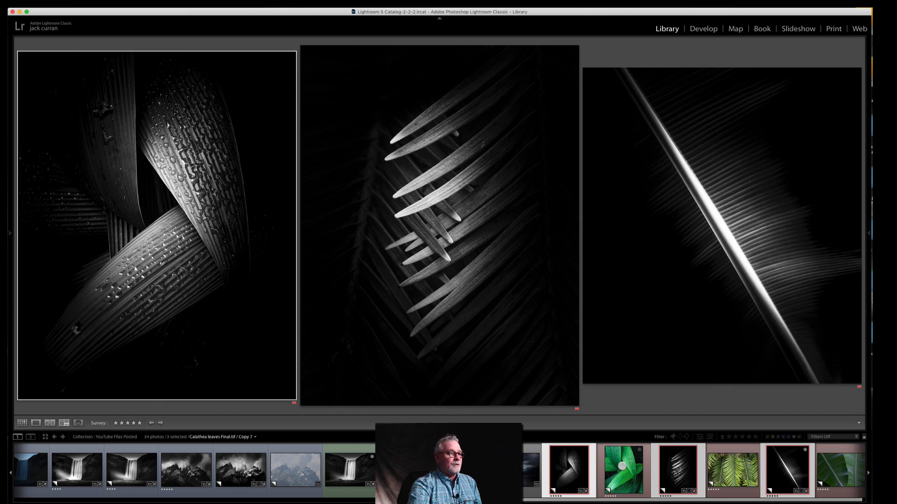
# Step: Examine the three black-and-white leaf photos and their colour originals one by one, and survey all six together
pyautogui.click(546, 459)
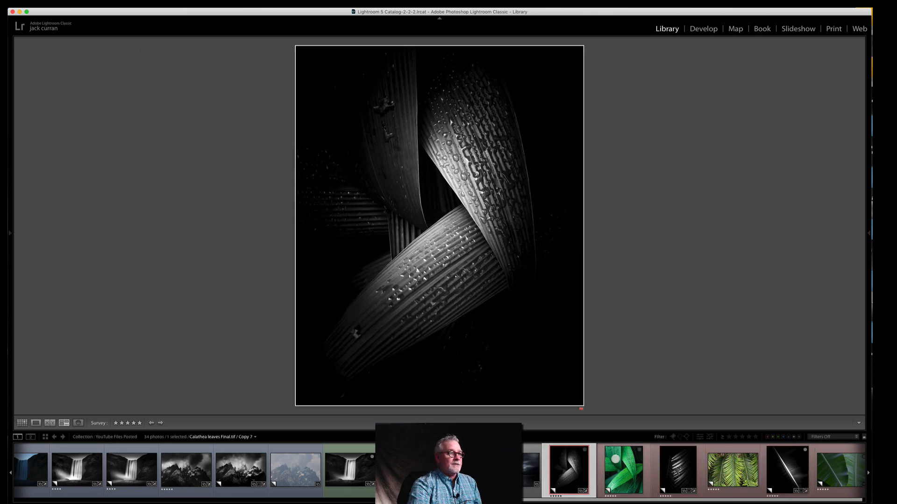
pyautogui.click(615, 460)
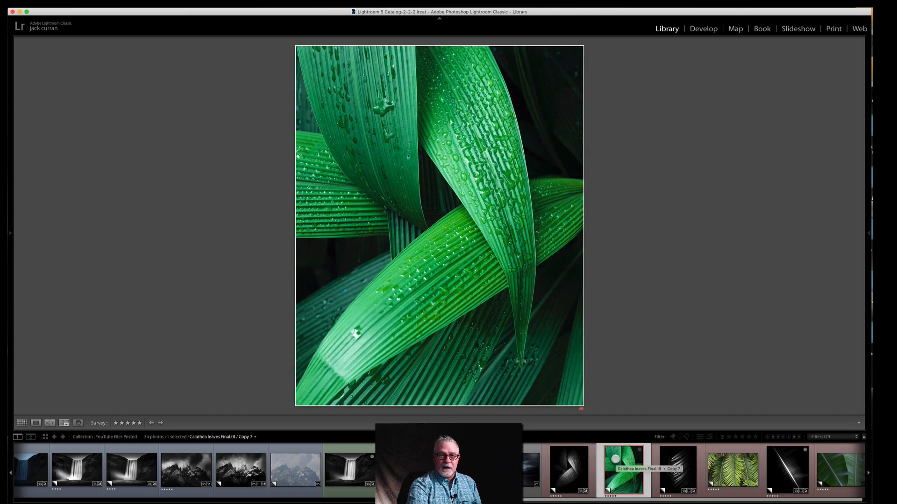
pyautogui.click(671, 461)
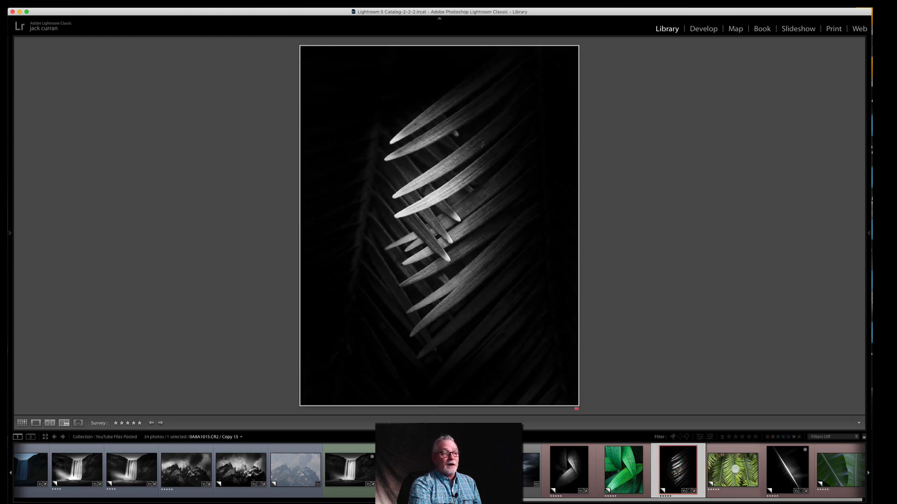
pyautogui.click(736, 470)
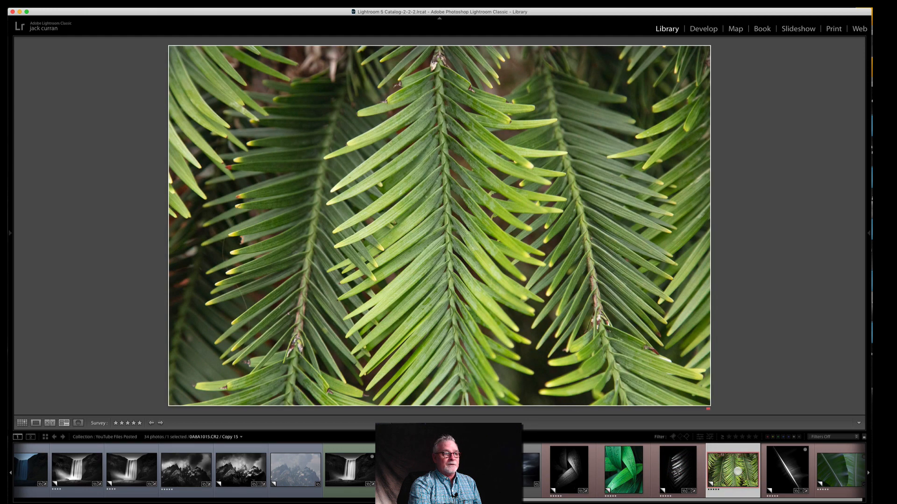
pyautogui.click(787, 470)
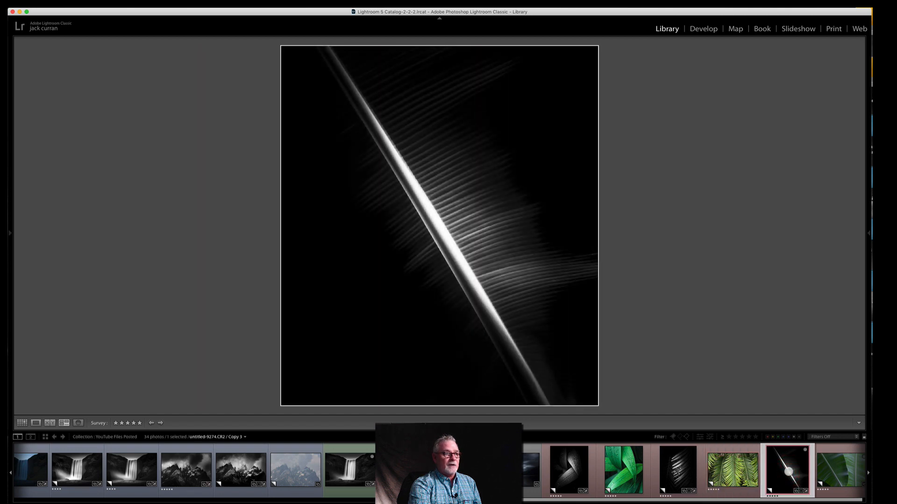
pyautogui.click(841, 470)
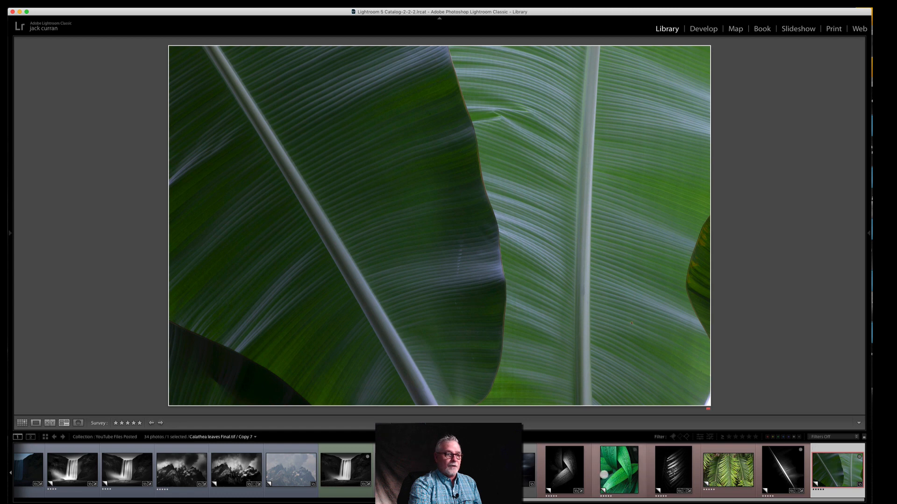
pyautogui.keyDown('shift'); pyautogui.click(575, 476); pyautogui.keyUp('shift')
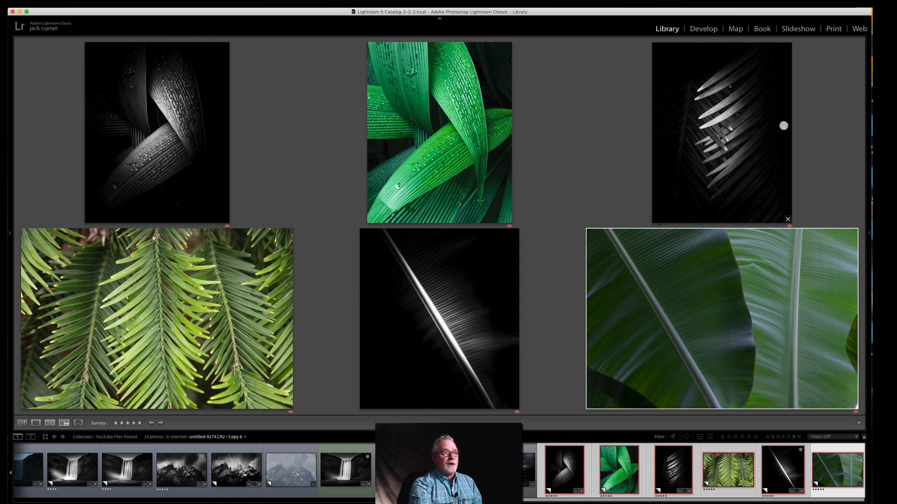
# Step: Compare the black-and-white crossed-leaves photo side by side with its green colour original
pyautogui.click(542, 476)
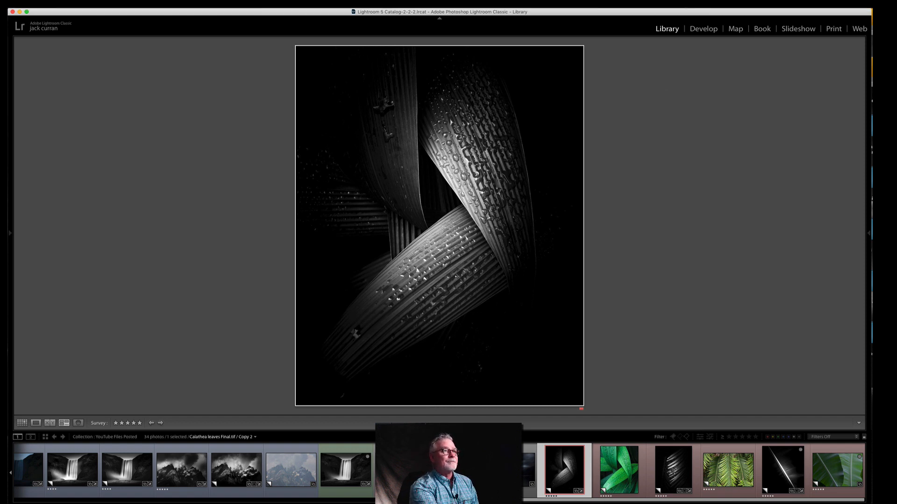
pyautogui.click(704, 3)
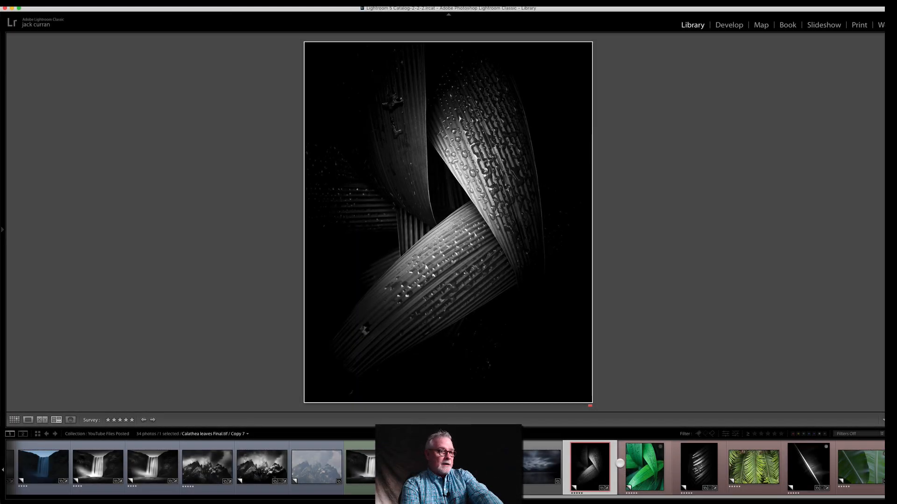
pyautogui.keyDown('super'); pyautogui.click(620, 463); pyautogui.keyUp('super')
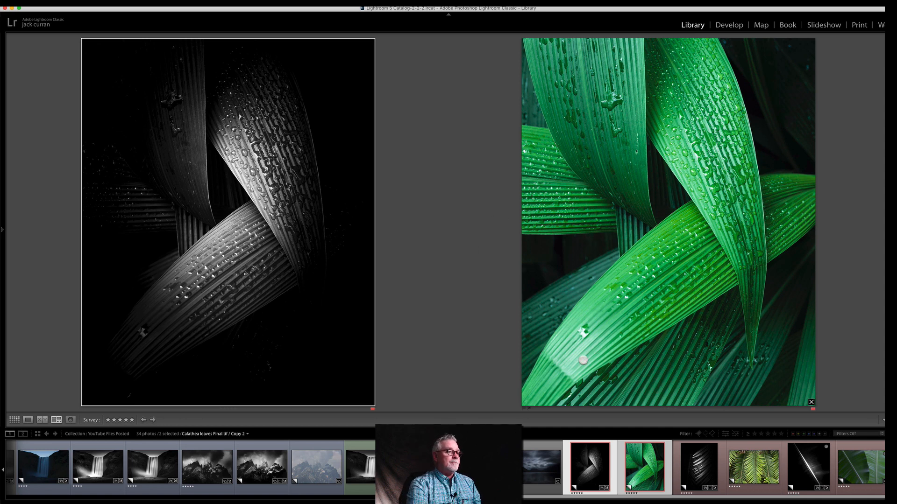
# Step: Open only the colour crossed-leaves photo for developing, with the side panels shown and the Collections list collapsed
pyautogui.click(621, 459)
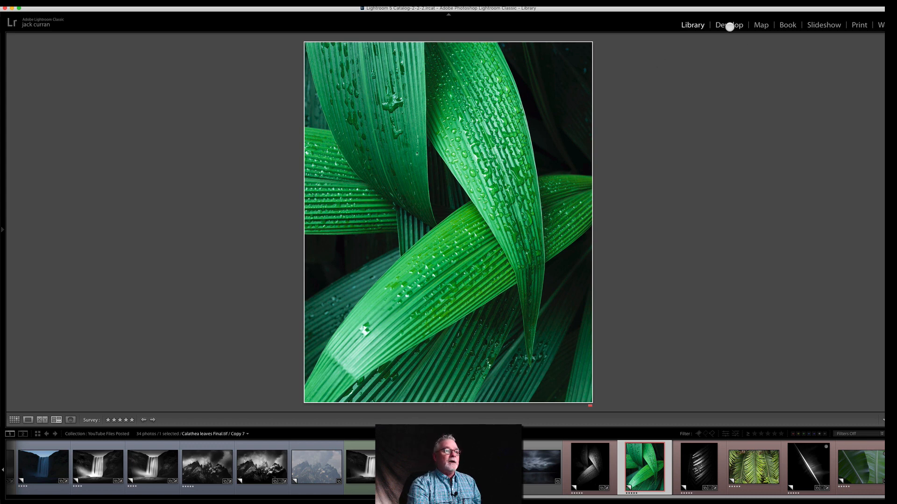
pyautogui.press('Tab')
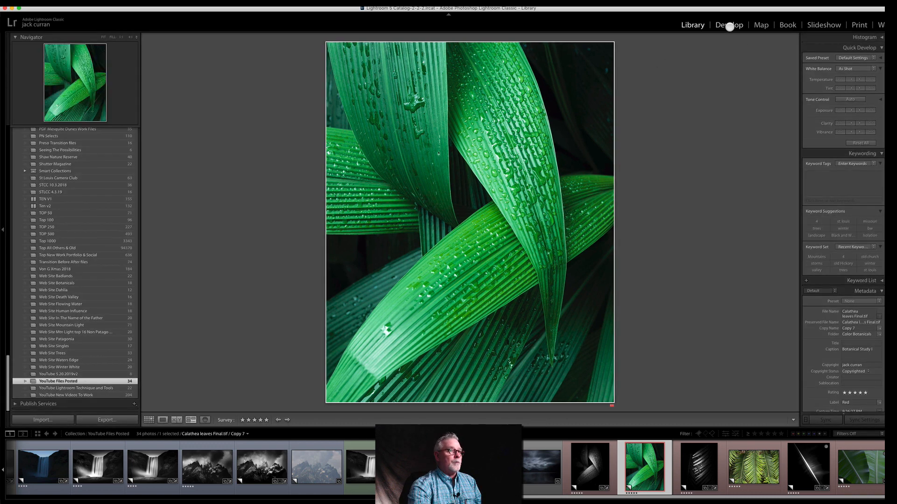
pyautogui.click(726, 24)
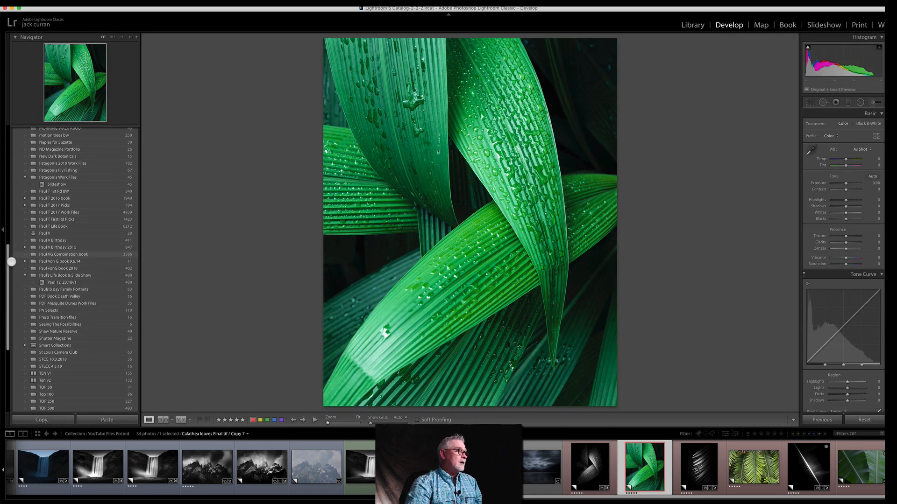
pyautogui.moveTo(7, 266); pyautogui.dragTo(8, 91)
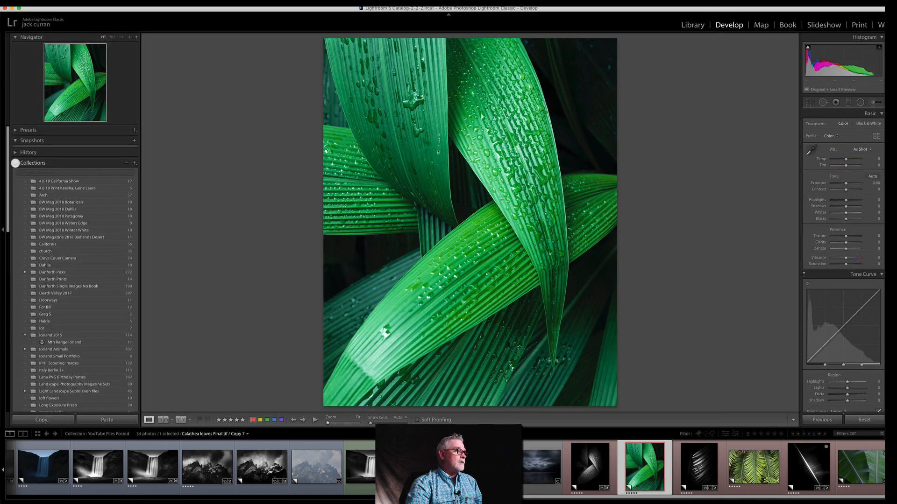
pyautogui.click(16, 163)
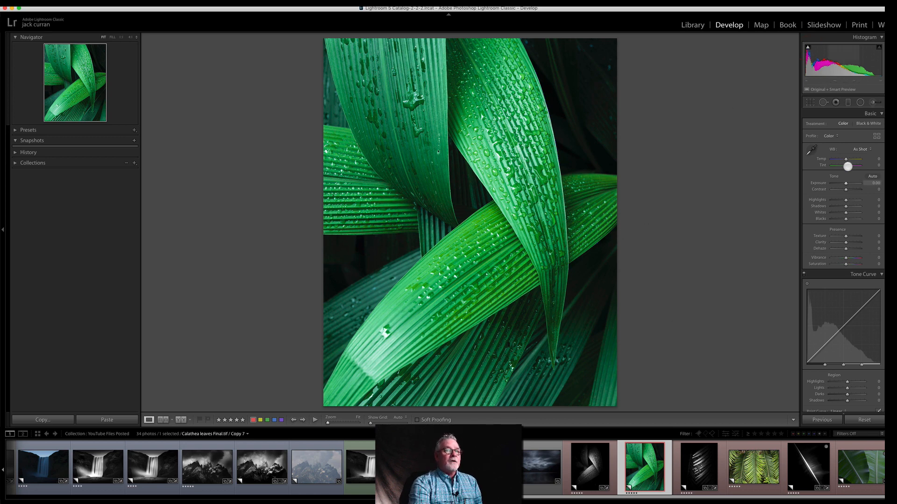
# Step: Try a global black-and-white conversion with Exposure -1.10, Contrast +49, Highlights +63, Shadows -100, Whites +33 and Blacks -100
pyautogui.click(869, 123)
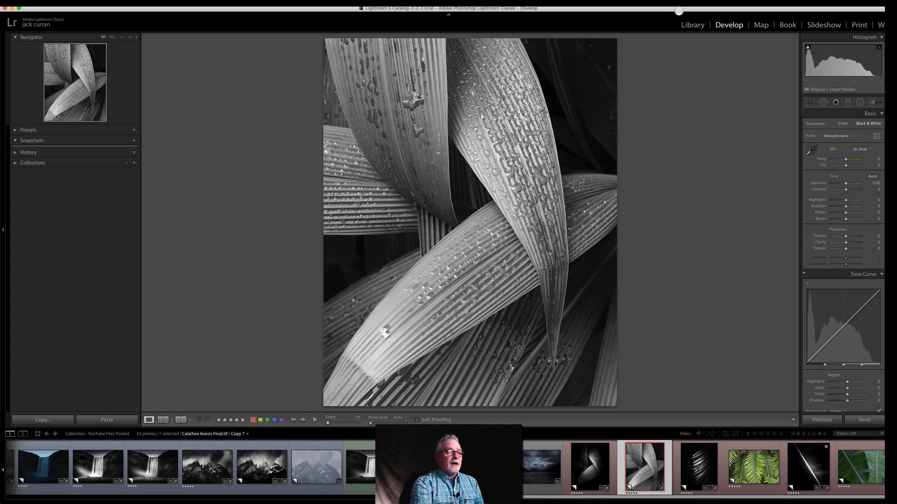
pyautogui.click(669, 12)
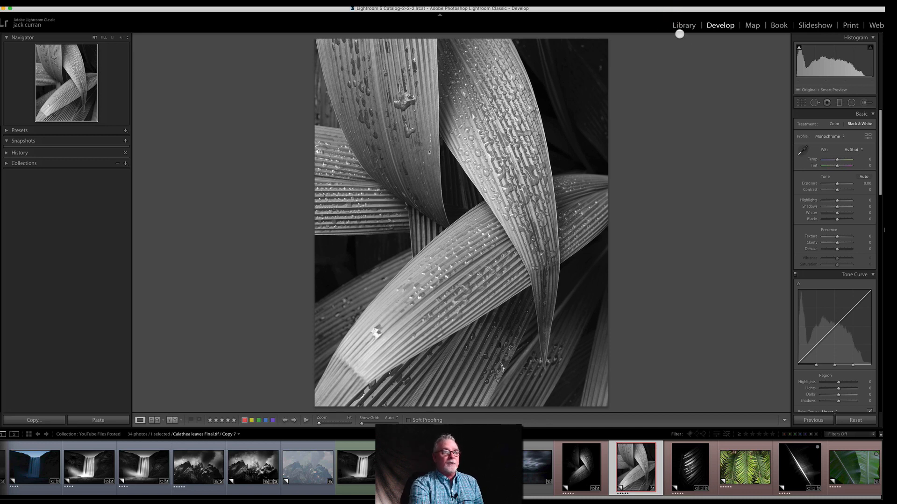
pyautogui.moveTo(836, 189); pyautogui.dragTo(839, 189)
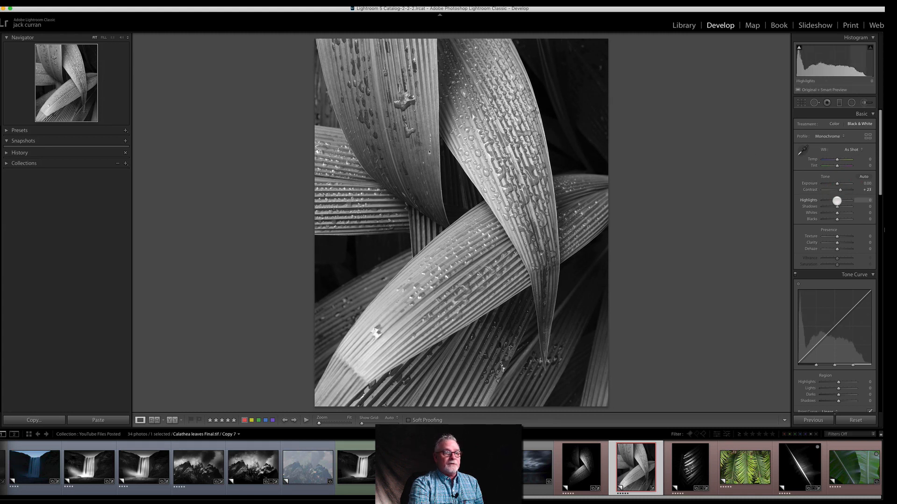
pyautogui.moveTo(837, 200); pyautogui.dragTo(812, 224)
pyautogui.moveTo(836, 183); pyautogui.dragTo(831, 185)
pyautogui.moveTo(831, 185); pyautogui.dragTo(832, 185)
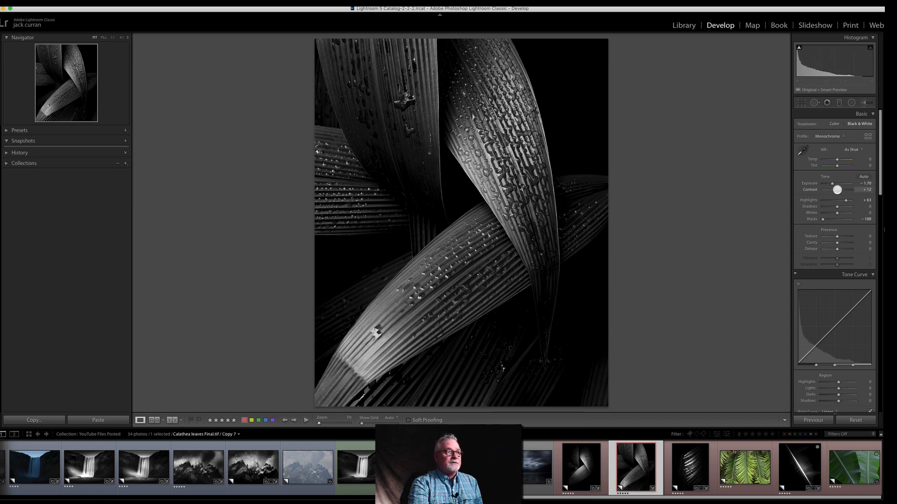
pyautogui.moveTo(832, 190)
pyautogui.mouseDown()
pyautogui.moveTo(815, 193)
pyautogui.moveTo(844, 190)
pyautogui.moveTo(839, 213)
pyautogui.moveTo(855, 213)
pyautogui.moveTo(811, 206)
pyautogui.moveTo(833, 184)
pyautogui.mouseUp()
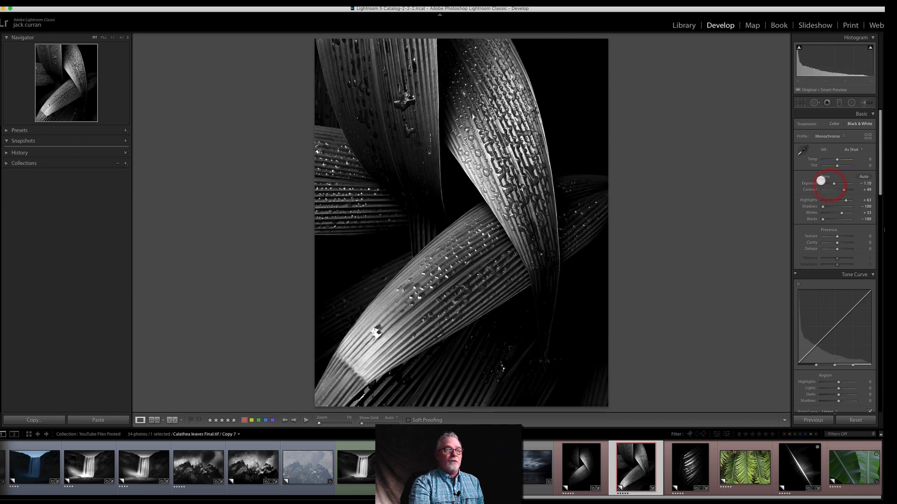
# Step: Set the photo's Exposure and Contrast back to 0
pyautogui.click(868, 183)
pyautogui.write('0')
pyautogui.press('Return')
pyautogui.click(868, 190)
pyautogui.write('0')
pyautogui.press('Return')
# Step: Set Highlights, Shadows and Whites to 0 and reset all of the photo's develop settings
pyautogui.click(866, 201)
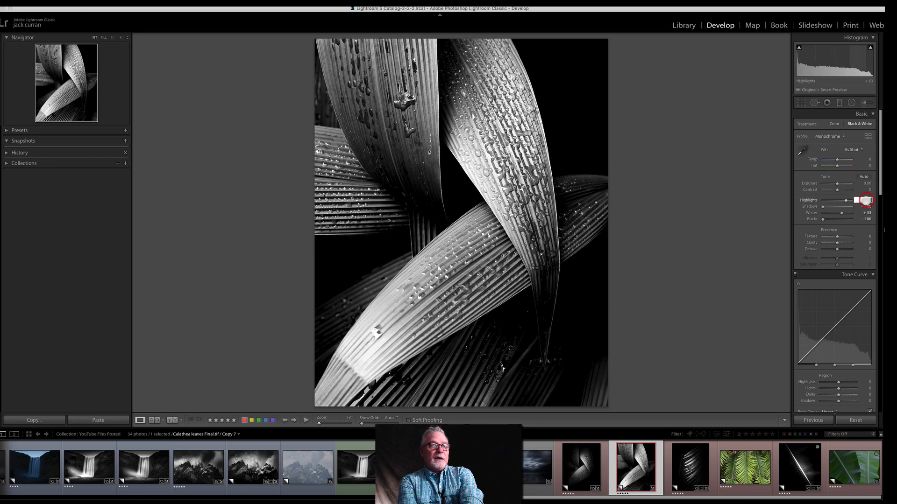
pyautogui.write('0')
pyautogui.press('Return')
pyautogui.click(866, 206)
pyautogui.write('0')
pyautogui.press('Return')
pyautogui.click(864, 213)
pyautogui.write('0')
pyautogui.press('Return')
pyautogui.click(866, 219)
pyautogui.click(854, 417)
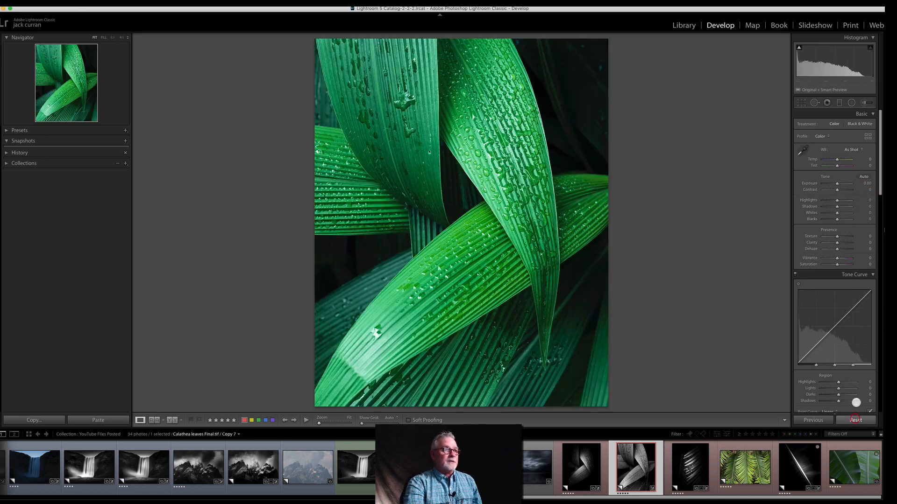
# Step: Convert the photo to black and white with Exposure -1.50, Contrast +55 and Clarity +22
pyautogui.click(860, 123)
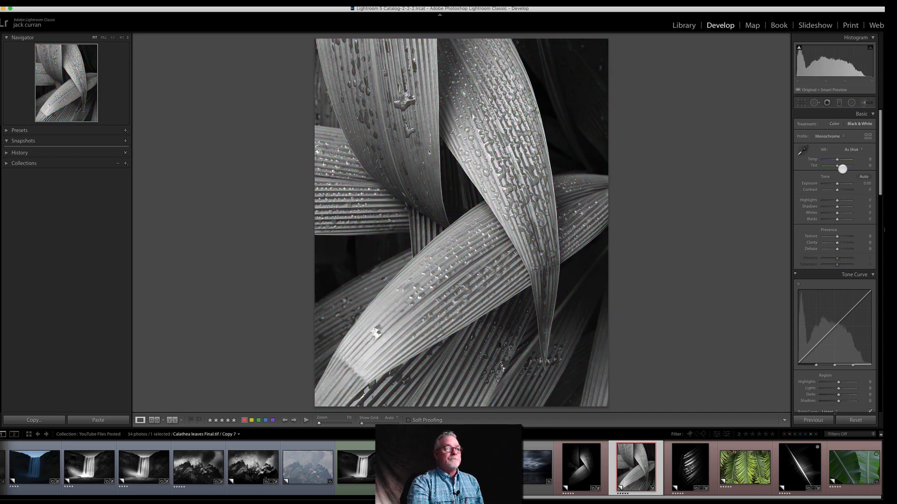
pyautogui.moveTo(836, 191)
pyautogui.mouseDown()
pyautogui.moveTo(844, 190)
pyautogui.moveTo(834, 184)
pyautogui.mouseUp()
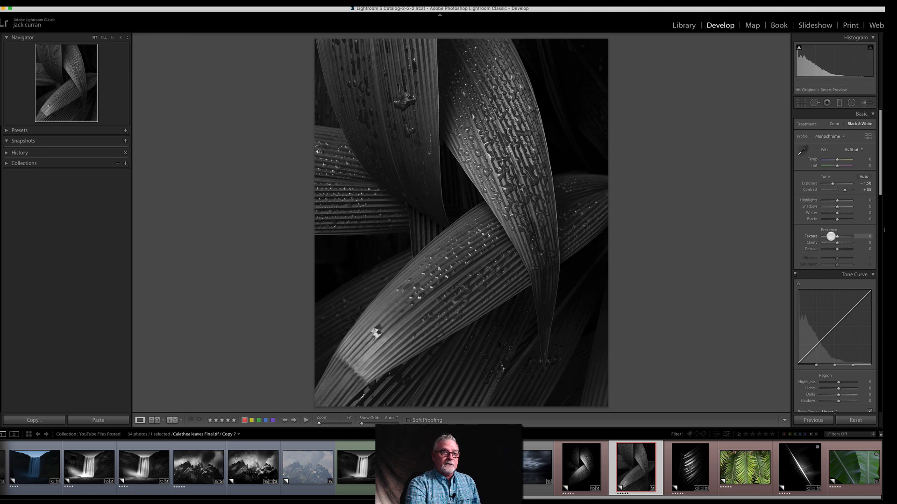
pyautogui.moveTo(839, 244); pyautogui.dragTo(840, 243)
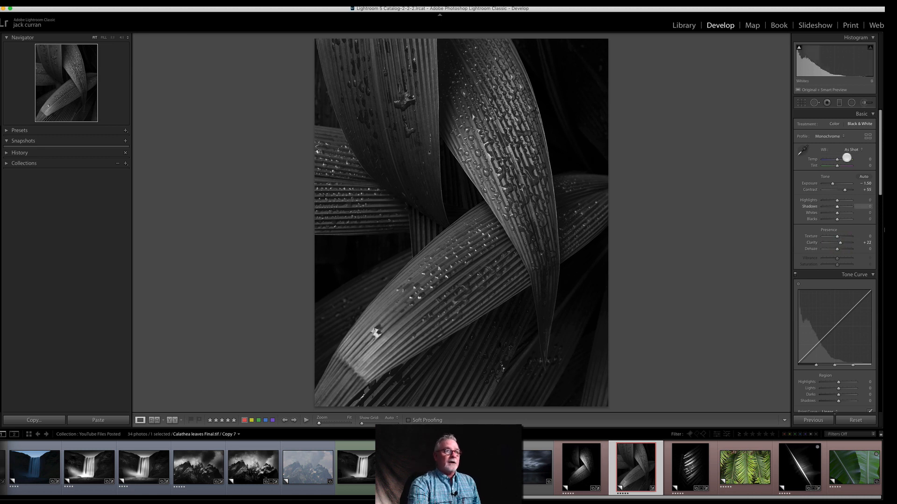
# Step: Darken the surroundings of the leaf crossing with a non-inverted radial filter at Exposure -3.15, Highlights -65 and Whites -80
pyautogui.moveTo(447, 208); pyautogui.dragTo(567, 365)
pyautogui.click(817, 271)
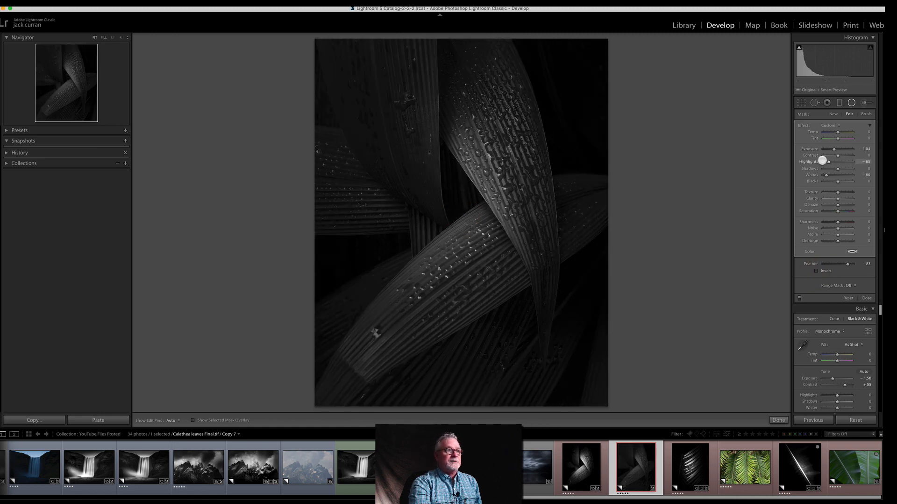
pyautogui.moveTo(831, 149); pyautogui.dragTo(826, 150)
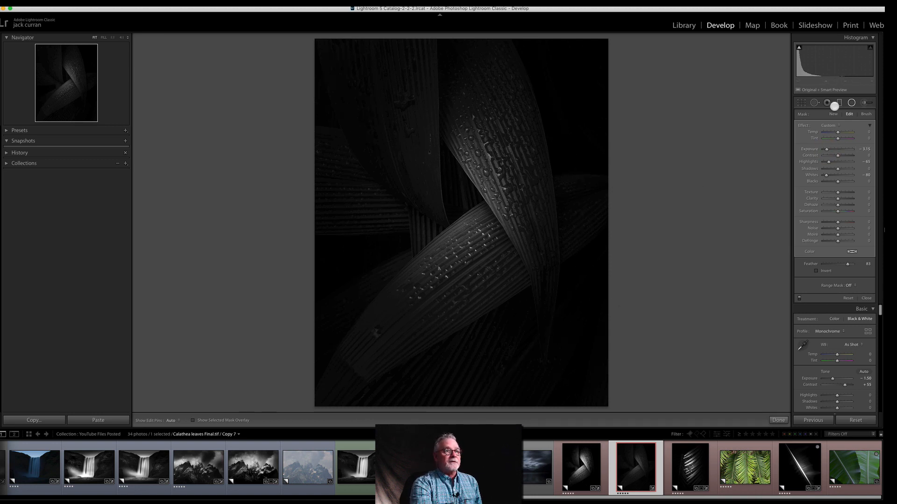
# Step: Brighten the leaf crossing with a new inverted radial filter at Exposure 2.01, Highlights -22, Shadows -27, Texture 20 and Clarity 31
pyautogui.click(833, 114)
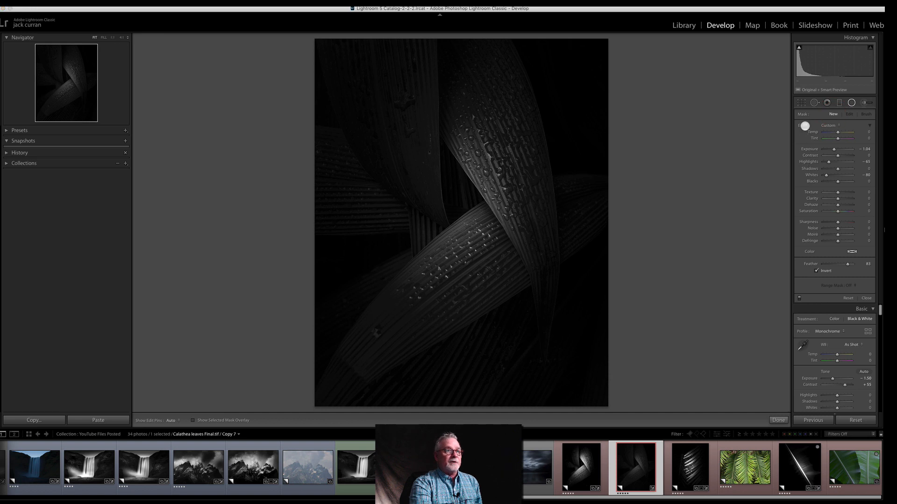
pyautogui.moveTo(462, 214); pyautogui.dragTo(574, 343)
pyautogui.moveTo(837, 148); pyautogui.dragTo(845, 148)
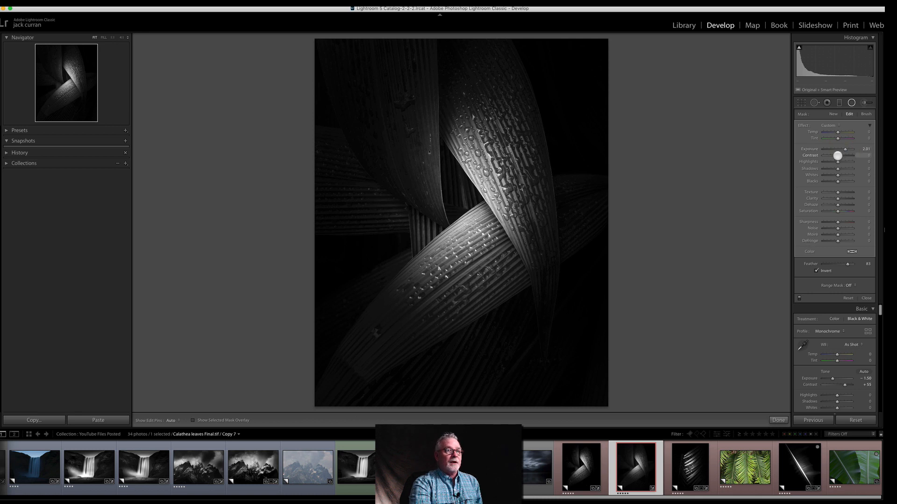
pyautogui.moveTo(839, 162); pyautogui.dragTo(834, 163)
pyautogui.moveTo(837, 199); pyautogui.dragTo(839, 192)
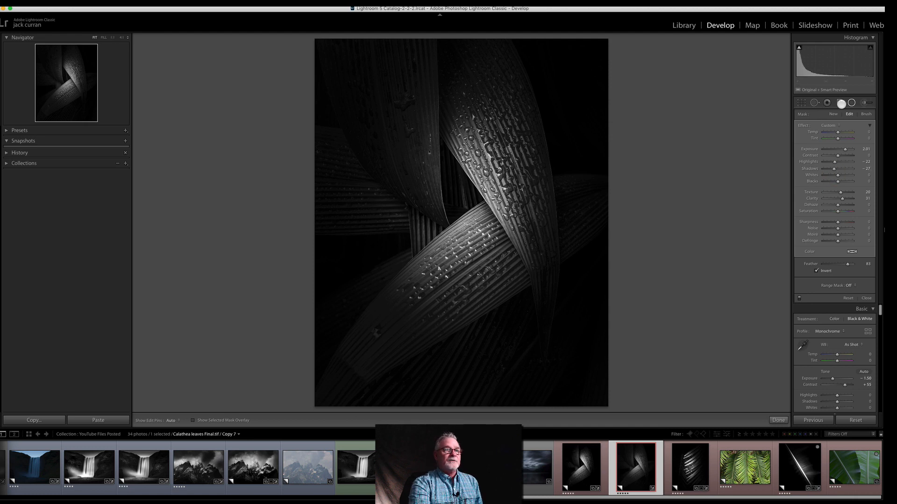
# Step: Paint down the distracting bright spots on the outer leaves with an adjustment brush at Exposure -2.69, Highlights -63 and Whites -59
pyautogui.click(865, 101)
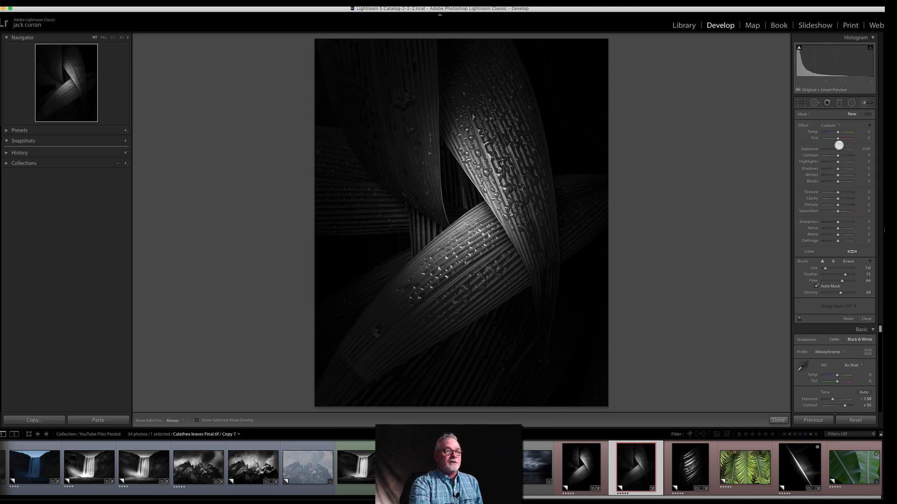
pyautogui.moveTo(837, 149)
pyautogui.mouseDown()
pyautogui.moveTo(828, 149)
pyautogui.moveTo(829, 175)
pyautogui.mouseUp()
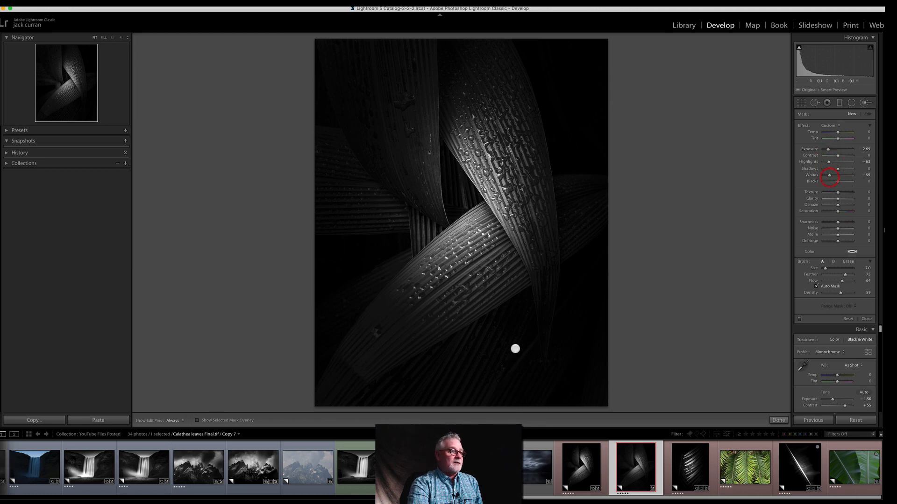
pyautogui.click(374, 331)
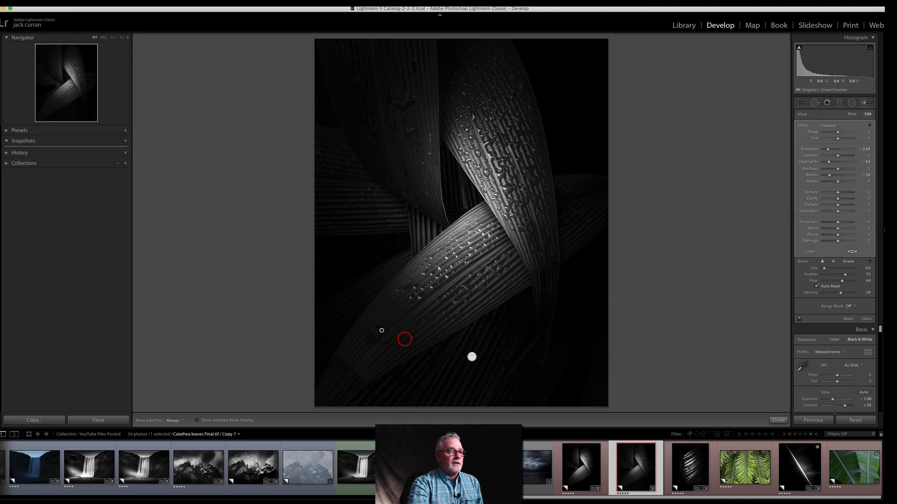
pyautogui.click(604, 194)
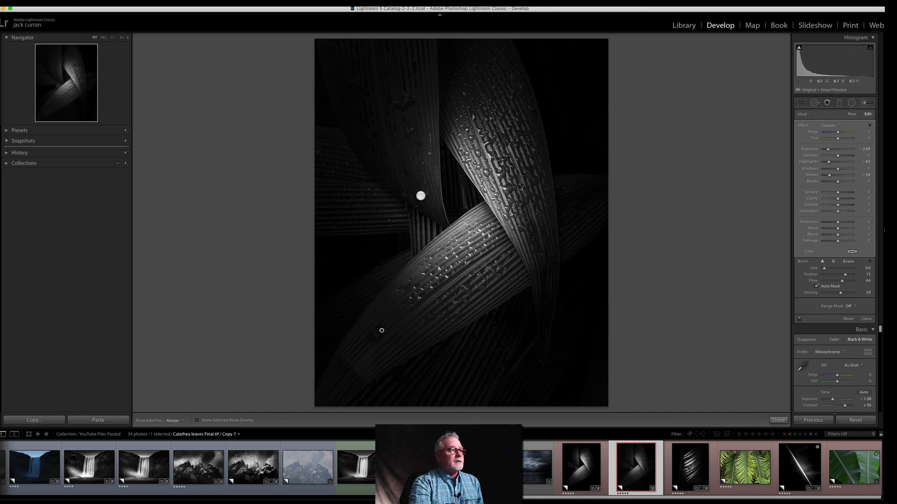
pyautogui.click(350, 153)
pyautogui.click(328, 144)
# Step: Heal the small bright spots along the dark upper-left background and leaf with the Spot Removal tool
pyautogui.click(814, 102)
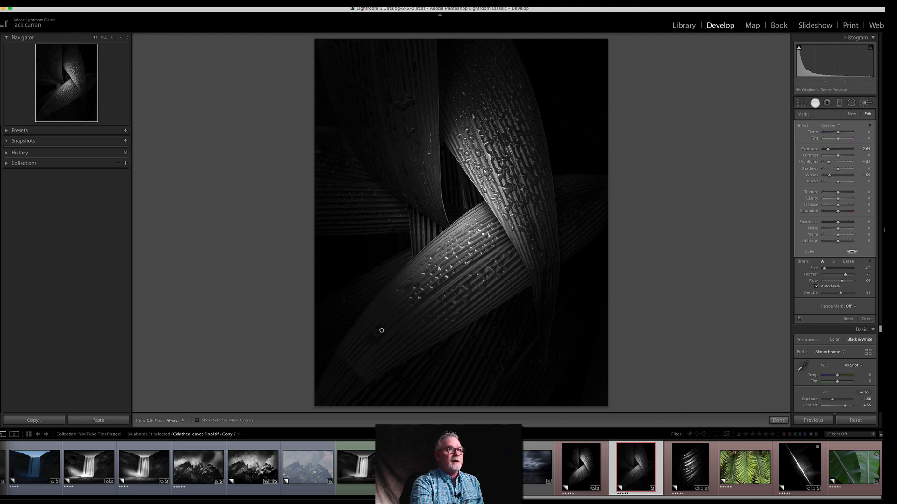
pyautogui.click(319, 155)
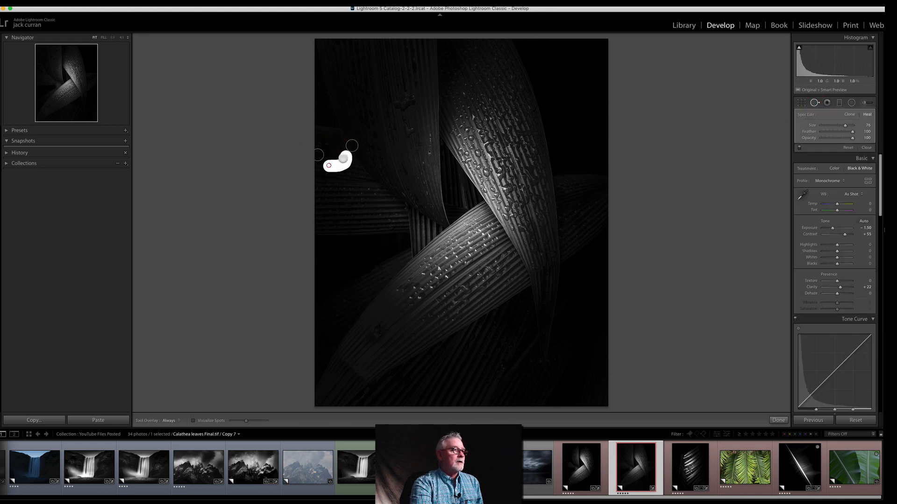
pyautogui.click(359, 85)
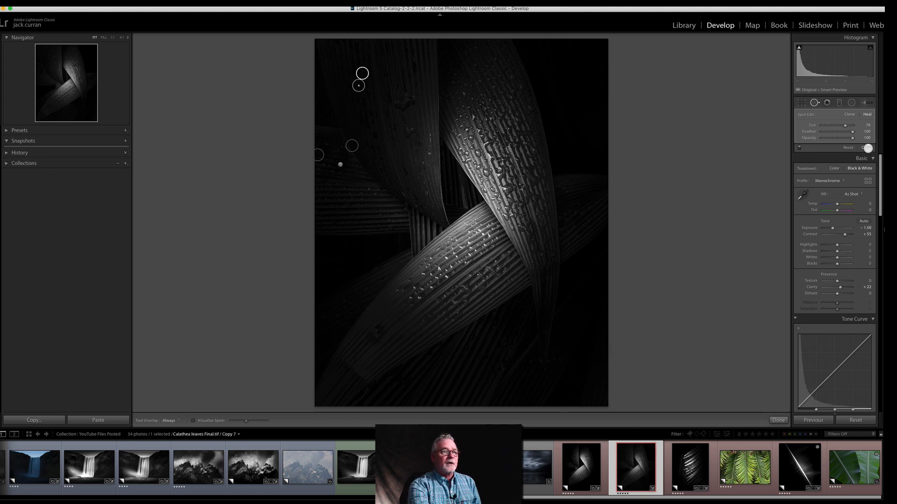
pyautogui.click(868, 148)
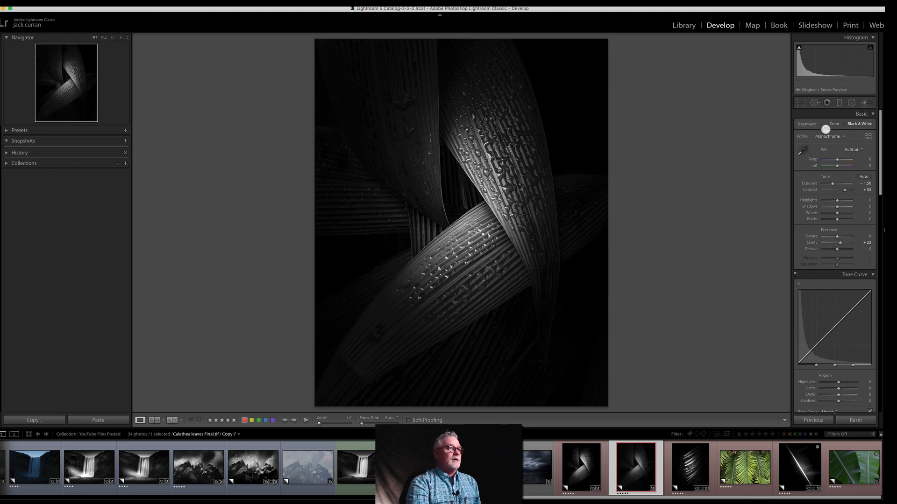
pyautogui.click(864, 103)
pyautogui.click(439, 207)
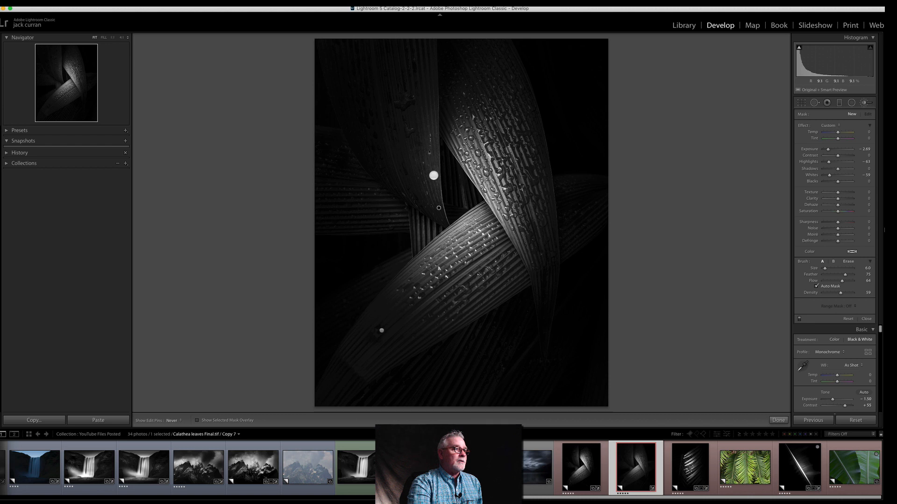
pyautogui.doubleClick(804, 125)
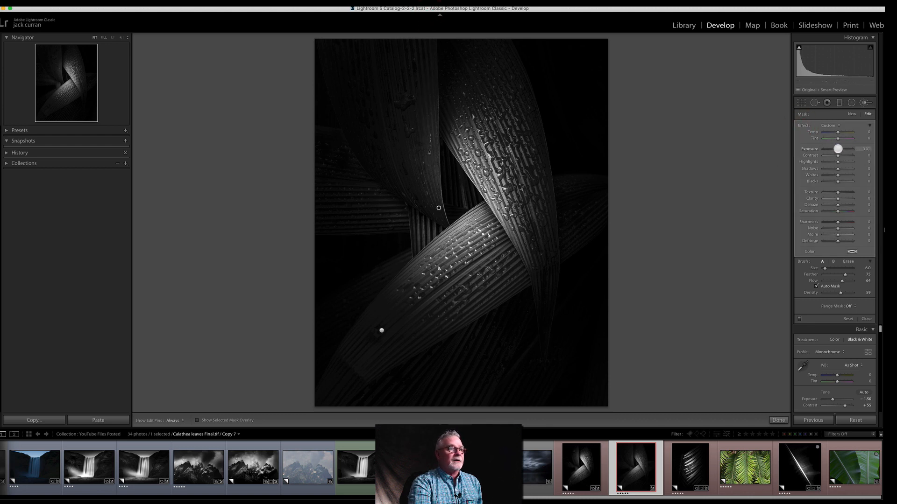
pyautogui.moveTo(847, 148); pyautogui.dragTo(847, 149)
pyautogui.scroll(5, 427, 192)
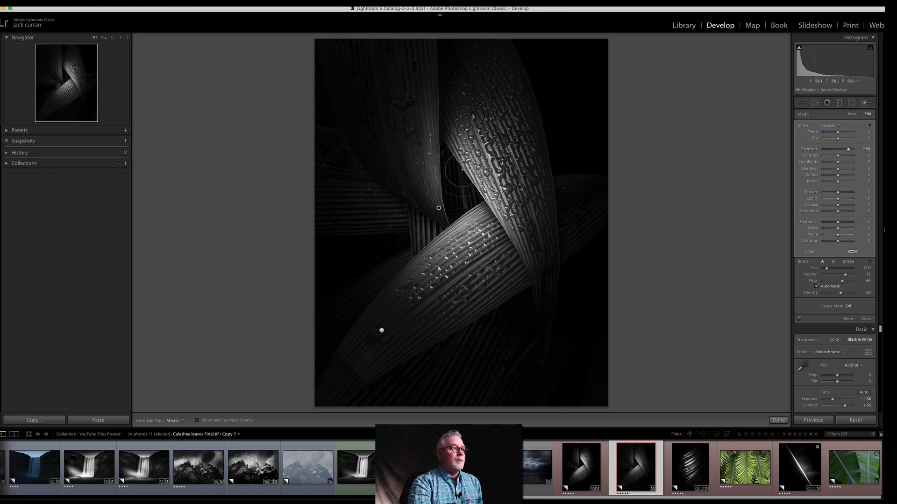
pyautogui.moveTo(436, 196); pyautogui.dragTo(429, 32)
pyautogui.press('h')
pyautogui.moveTo(435, 213); pyautogui.dragTo(427, 69)
pyautogui.press('h')
pyautogui.scroll(-5, 443, 201)
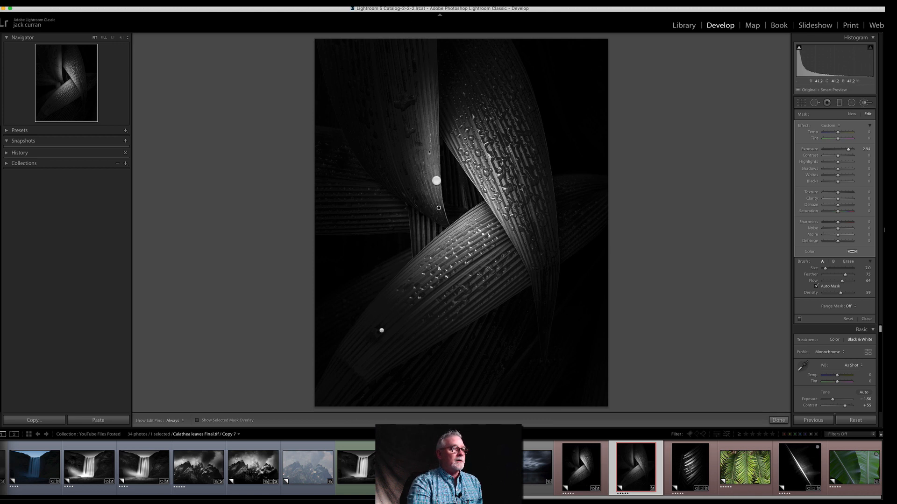
pyautogui.scroll(-1, 438, 190)
pyautogui.moveTo(438, 184); pyautogui.dragTo(432, 10)
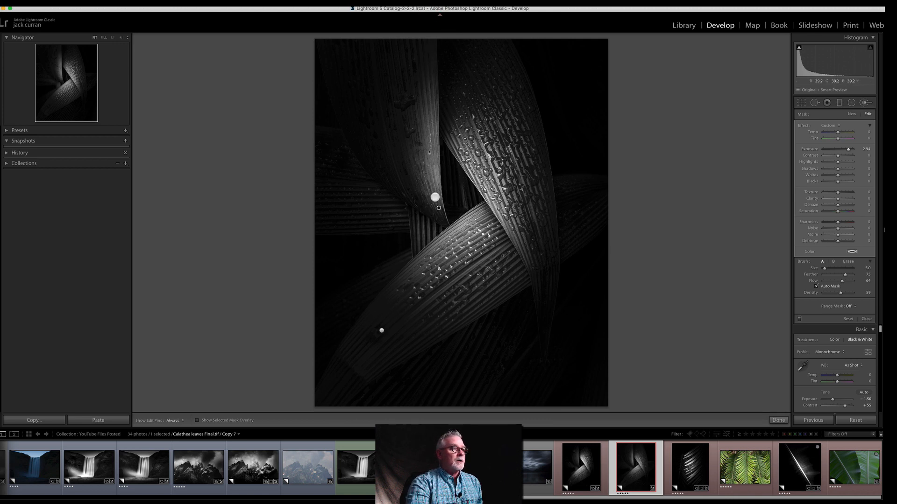
pyautogui.press('super+z')
pyautogui.click(425, 26)
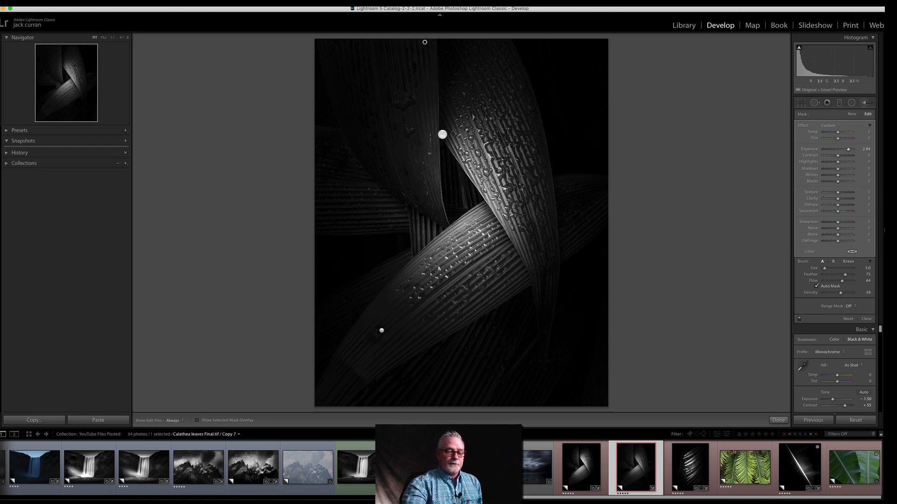
pyautogui.moveTo(425, 42); pyautogui.dragTo(423, 73)
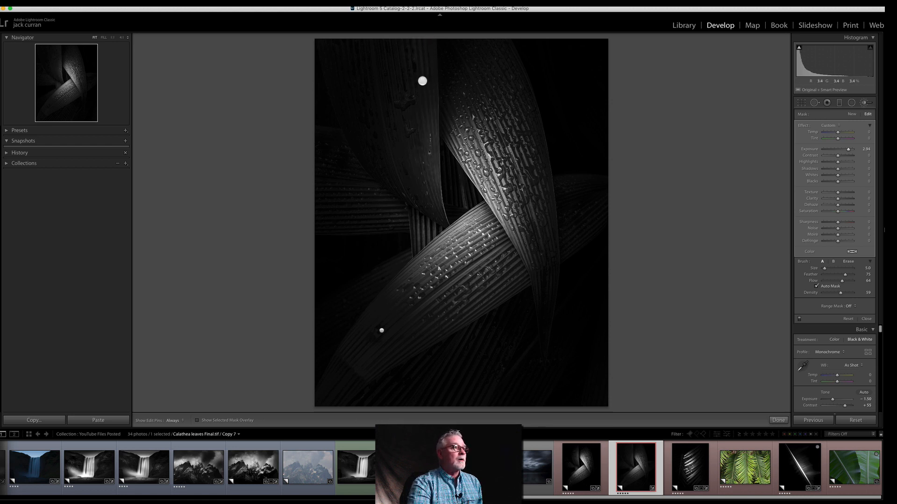
pyautogui.press('super+z')
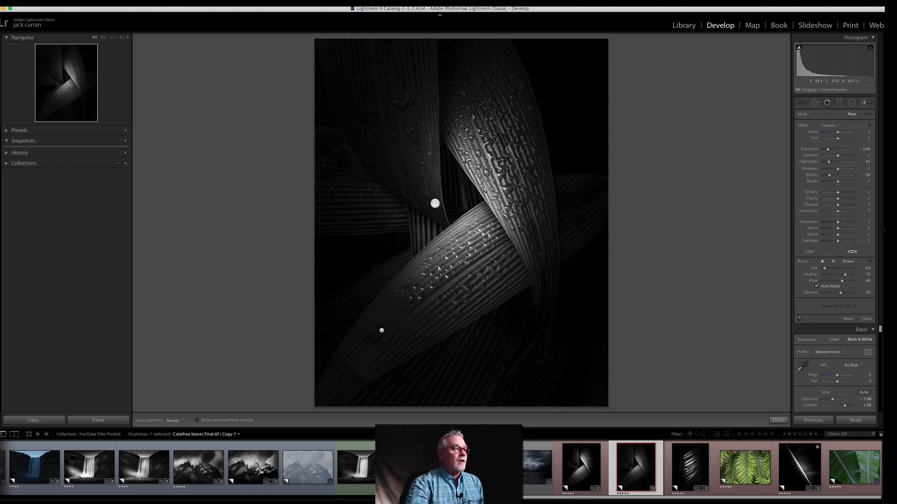
# Step: Brighten the inner edge of the upper-left leaf with a new adjustment brush at Exposure 2.45 and raised Texture and Clarity
pyautogui.moveTo(437, 48); pyautogui.dragTo(429, 180)
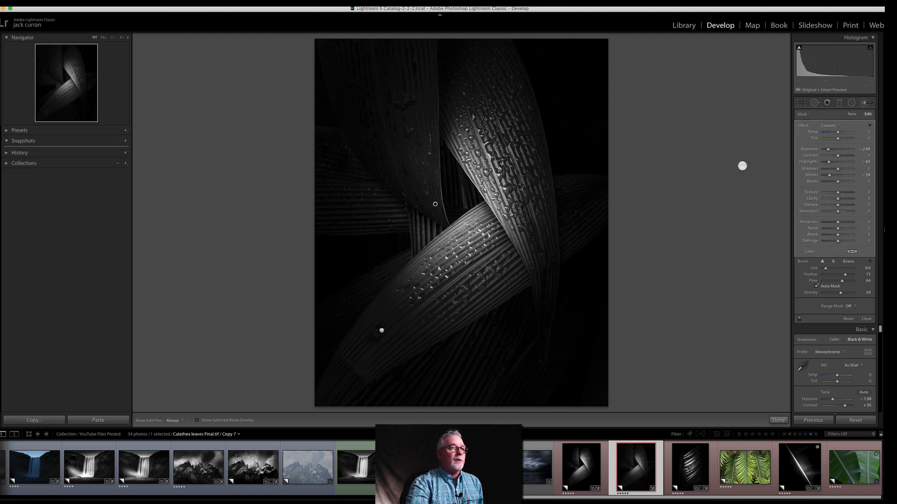
pyautogui.doubleClick(801, 125)
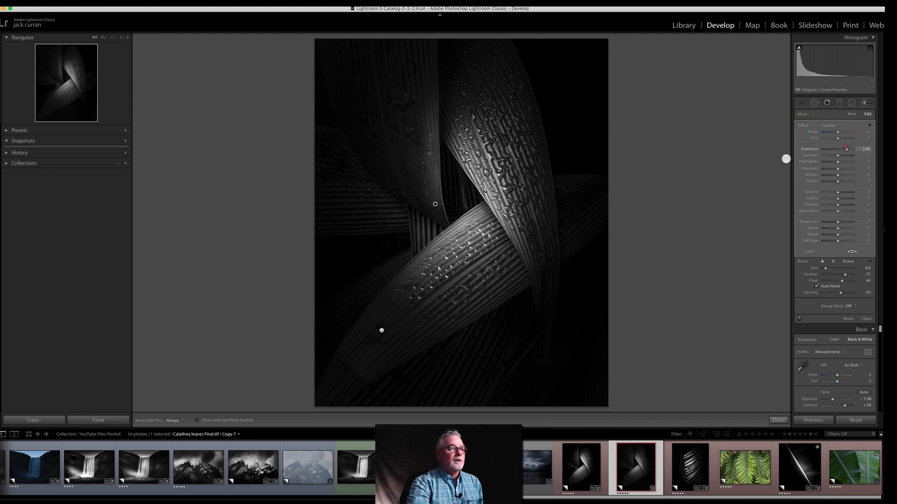
pyautogui.moveTo(429, 31); pyautogui.dragTo(420, 154)
pyautogui.moveTo(425, 36)
pyautogui.mouseDown()
pyautogui.moveTo(421, 151)
pyautogui.moveTo(407, 68)
pyautogui.moveTo(425, 158)
pyautogui.mouseUp()
pyautogui.moveTo(438, 51); pyautogui.dragTo(433, 202)
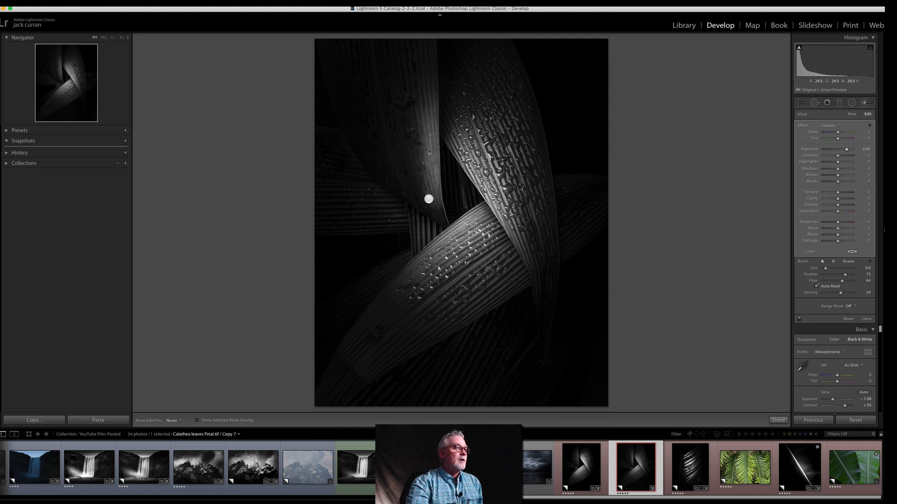
pyautogui.moveTo(434, 161); pyautogui.dragTo(427, 64)
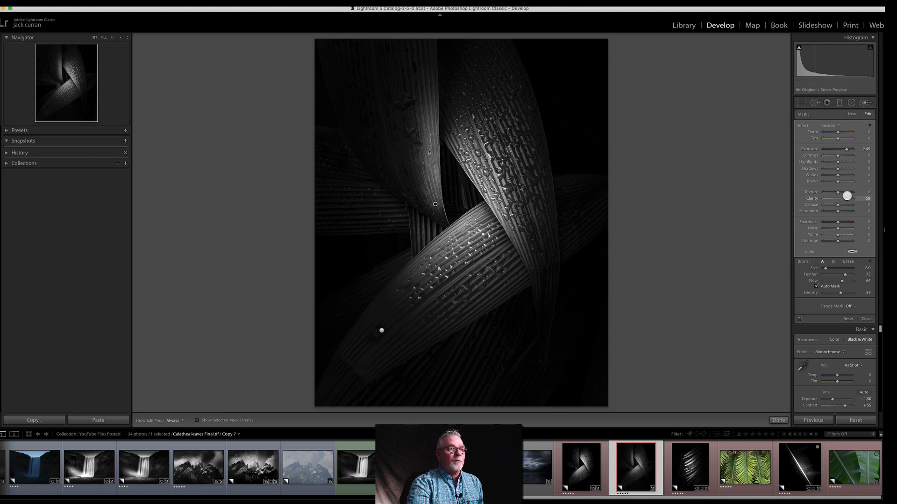
pyautogui.moveTo(846, 196); pyautogui.dragTo(841, 192)
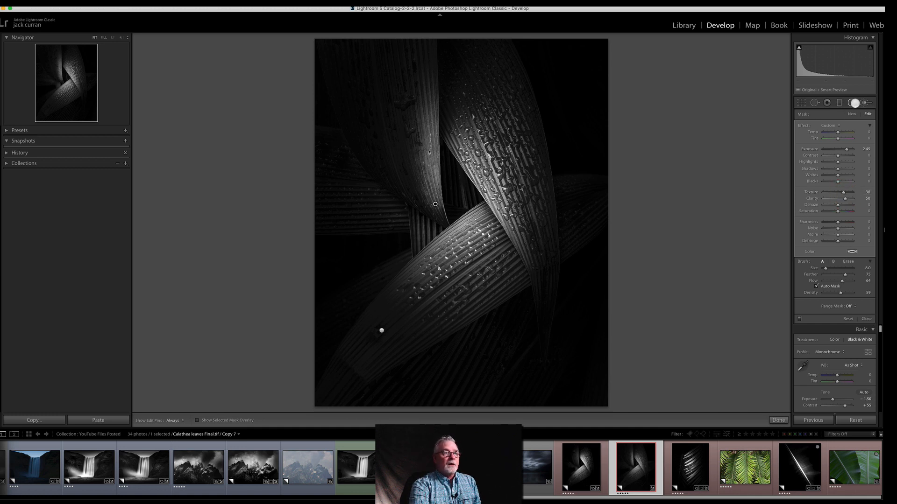
# Step: Brighten the upper leaves and their crossing with a large inverted radial filter at Exposure 1.01 and all other effects reset
pyautogui.click(853, 103)
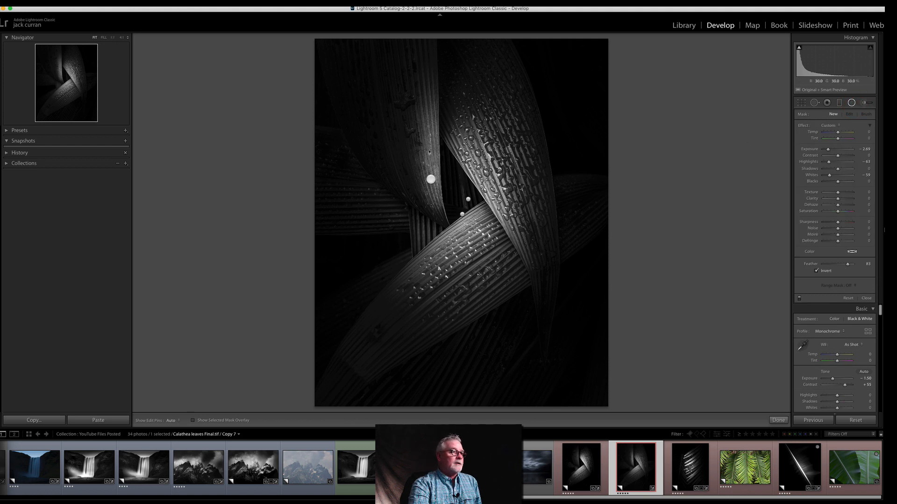
pyautogui.moveTo(436, 186); pyautogui.dragTo(540, 325)
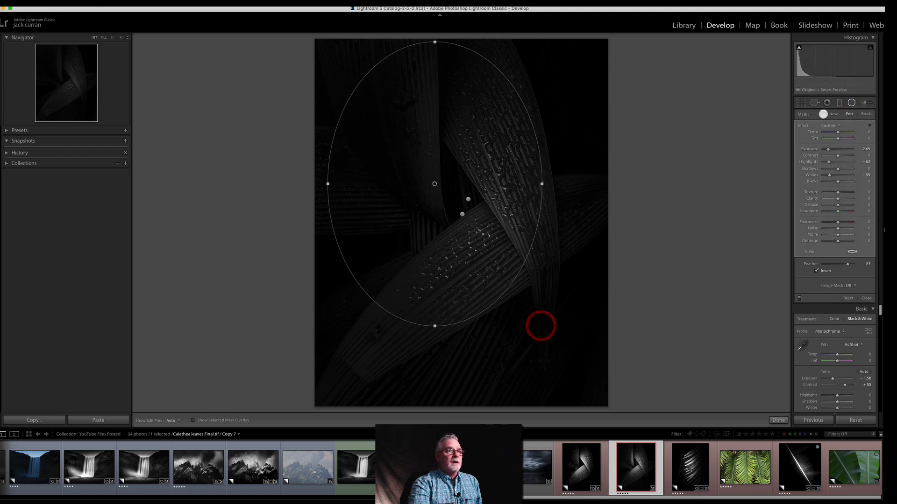
pyautogui.doubleClick(802, 125)
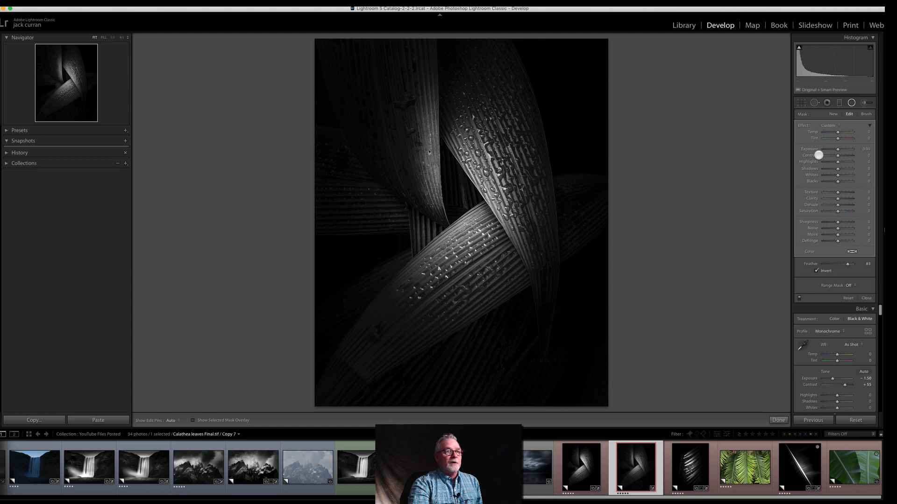
pyautogui.click(816, 270)
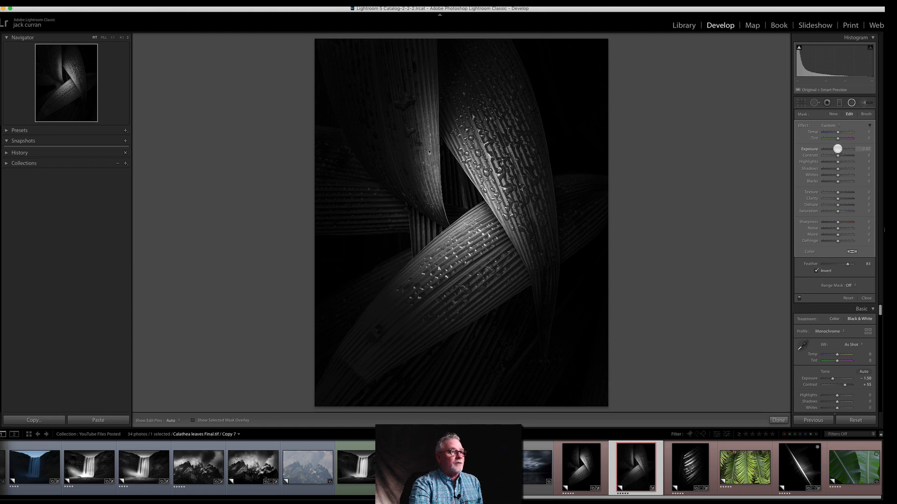
pyautogui.moveTo(839, 148); pyautogui.dragTo(841, 149)
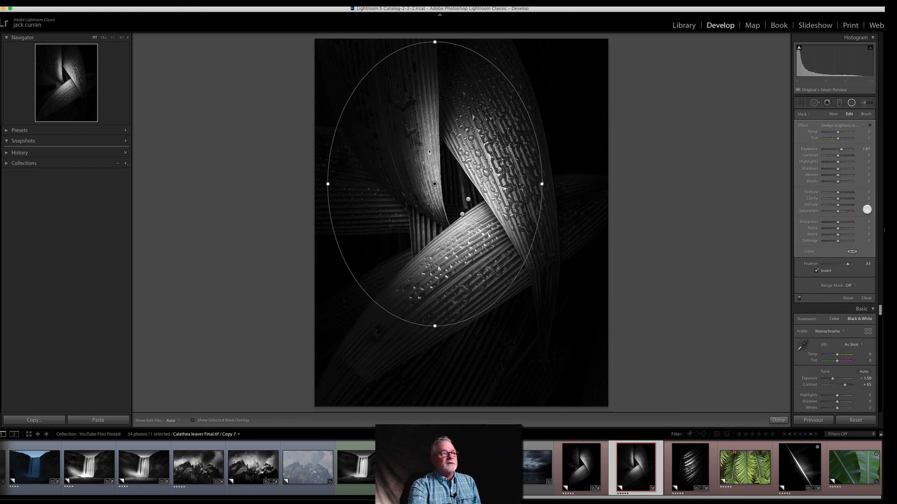
# Step: Darken the background leaf on the photo's left side with a new size 10 adjustment brush at Exposure -1.92 and Highlights -76
pyautogui.click(864, 102)
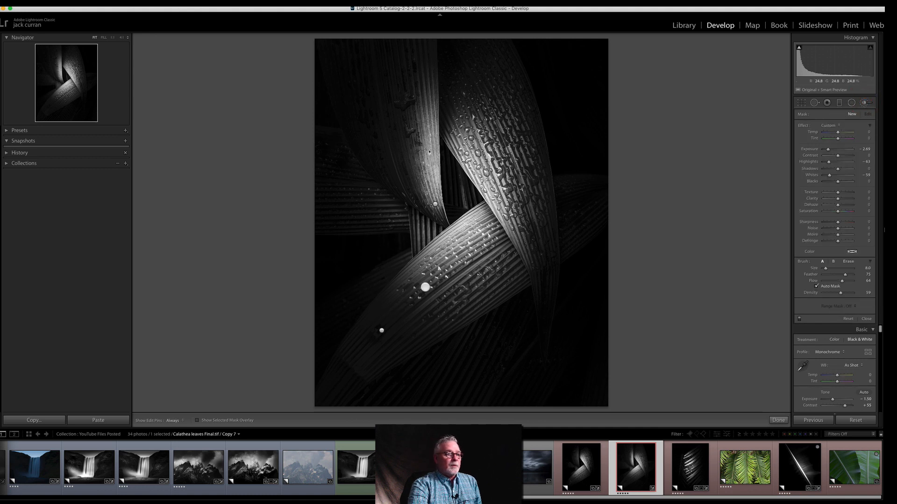
pyautogui.press(']')
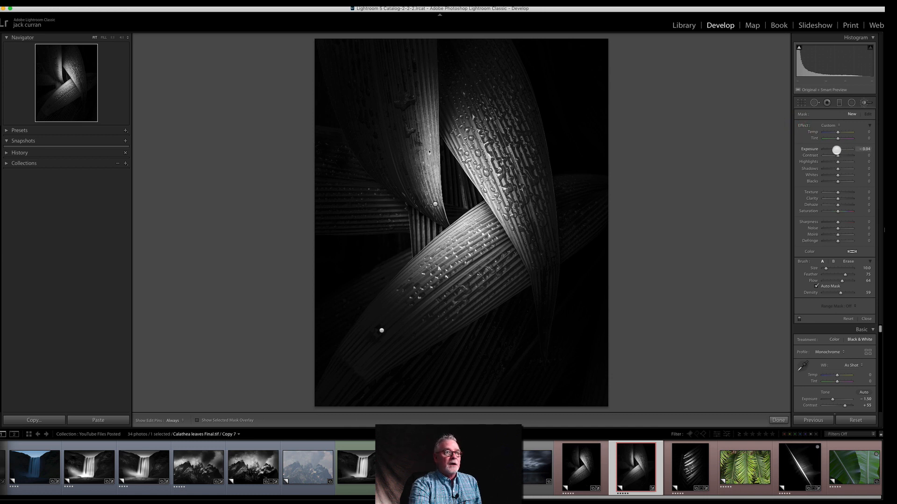
pyautogui.click(831, 150)
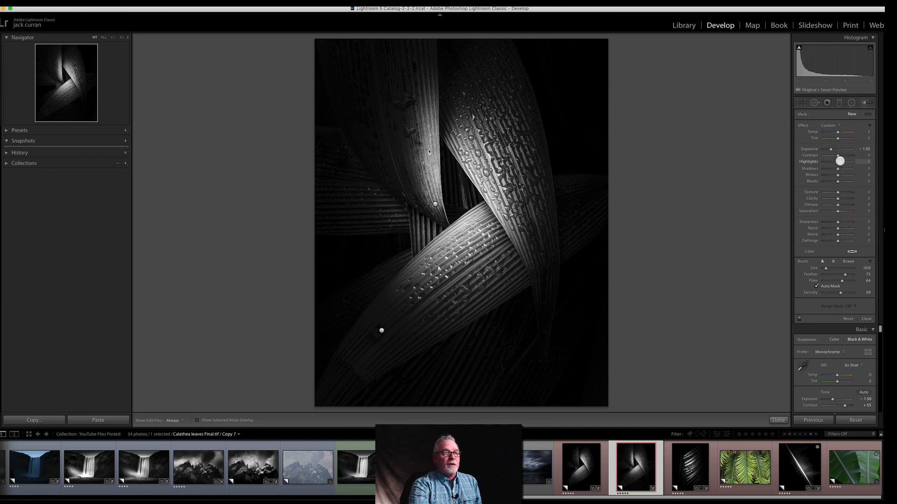
pyautogui.moveTo(831, 163); pyautogui.dragTo(827, 162)
pyautogui.press('h')
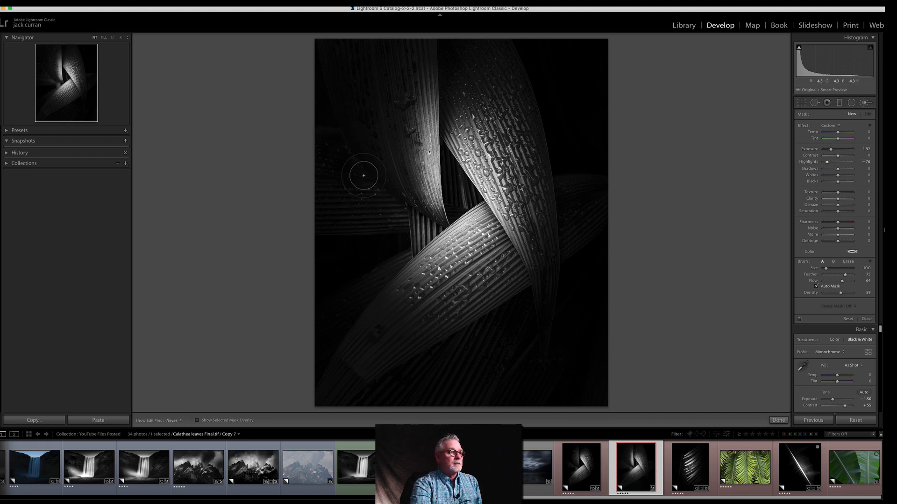
pyautogui.press('h')
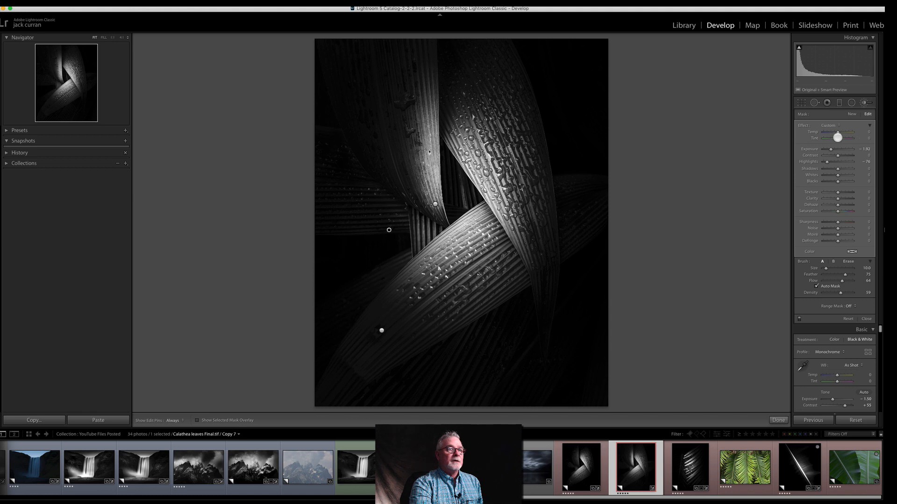
# Step: Heal the distracting water drops on the dark left background leaf, sampling from nearby clean dark areas
pyautogui.click(814, 102)
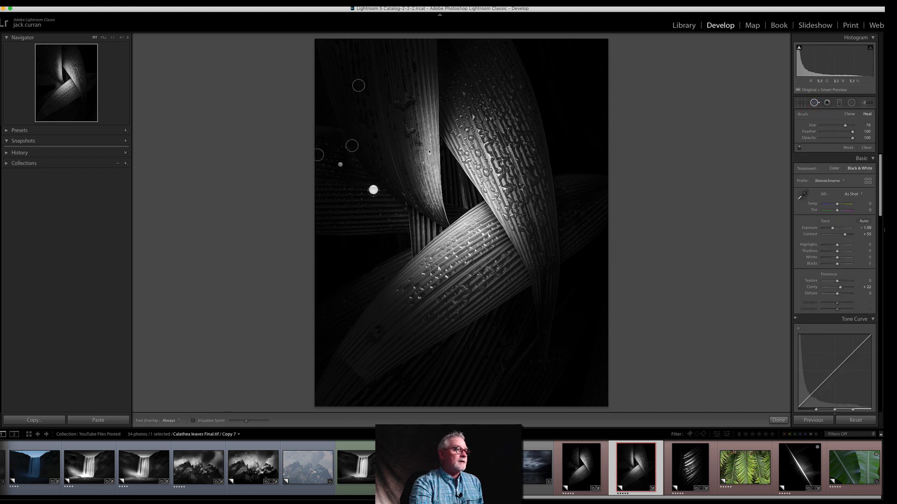
pyautogui.click(339, 189)
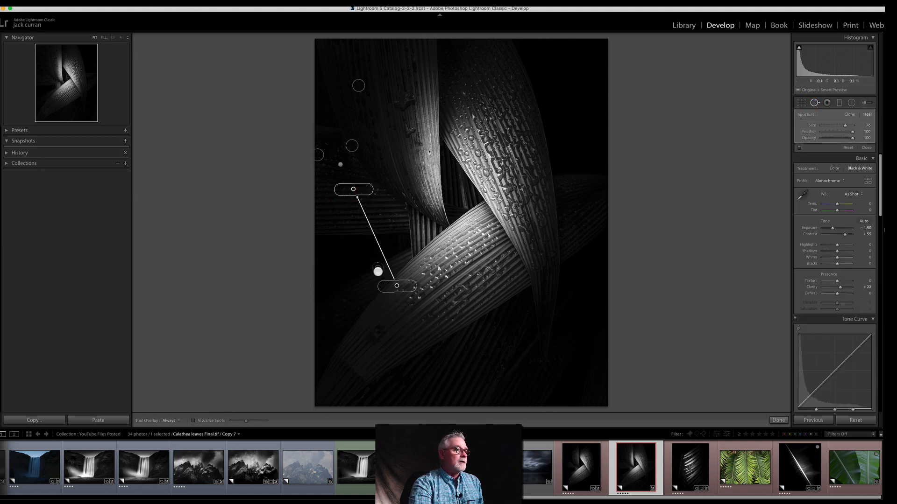
pyautogui.moveTo(395, 284); pyautogui.dragTo(330, 262)
pyautogui.moveTo(364, 186)
pyautogui.mouseDown()
pyautogui.moveTo(355, 201)
pyautogui.moveTo(372, 189)
pyautogui.moveTo(357, 201)
pyautogui.moveTo(368, 237)
pyautogui.moveTo(339, 255)
pyautogui.mouseUp()
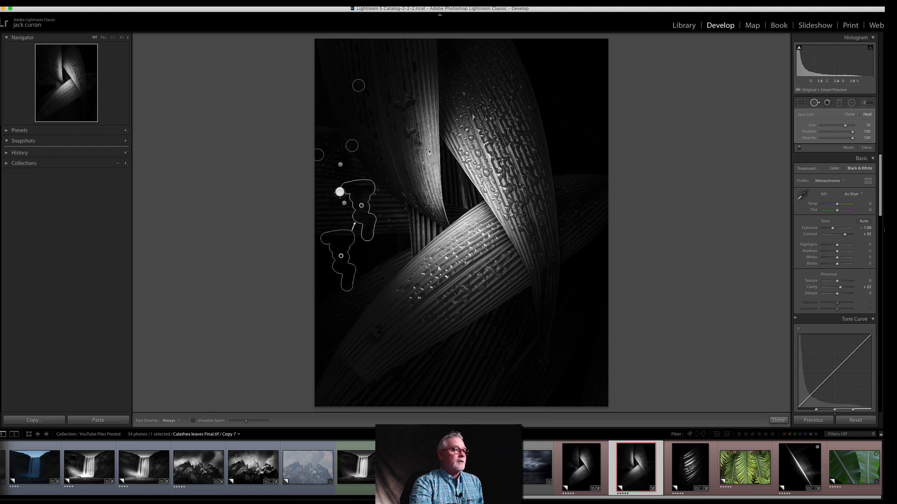
pyautogui.moveTo(340, 192)
pyautogui.mouseDown()
pyautogui.moveTo(344, 231)
pyautogui.moveTo(365, 166)
pyautogui.moveTo(347, 117)
pyautogui.mouseUp()
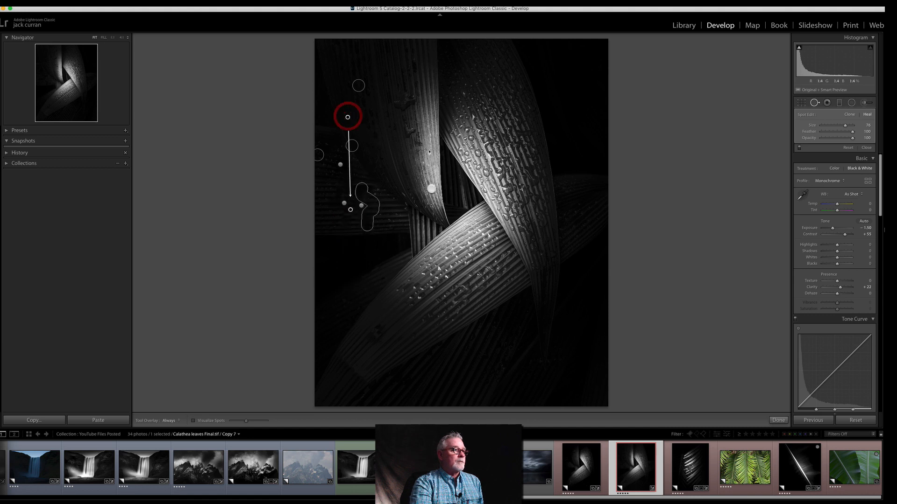
pyautogui.click(867, 148)
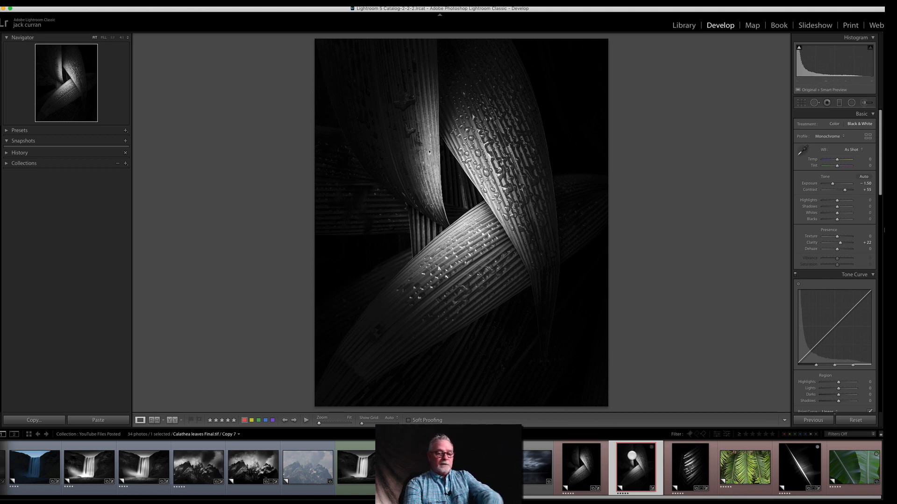
# Step: Compare the edited leaf photo with the neighbouring frond photo in Library Survey view, and select the leaf photo's Copy 2
pyautogui.keyDown('super'); pyautogui.click(690, 467); pyautogui.keyUp('super')
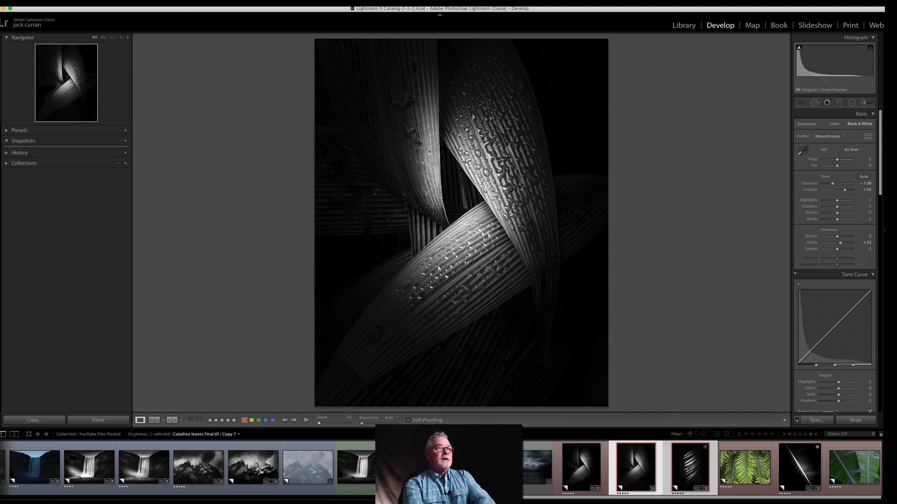
pyautogui.click(685, 26)
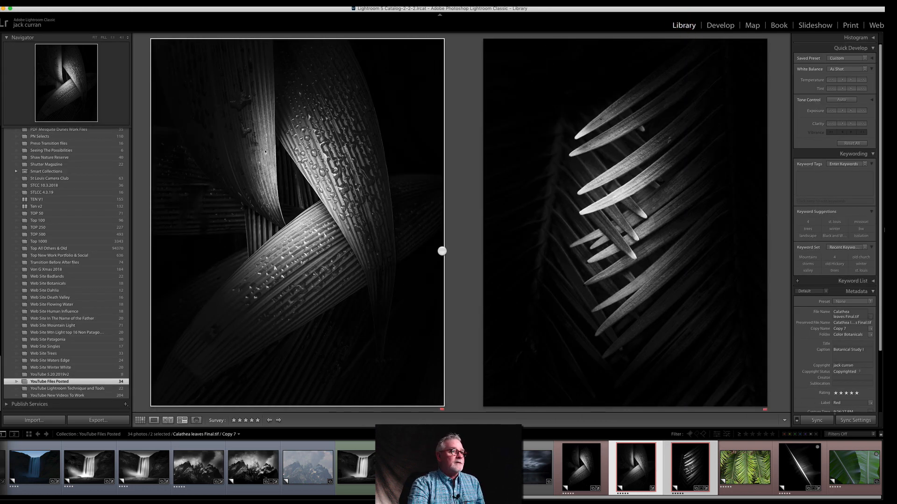
pyautogui.click(555, 452)
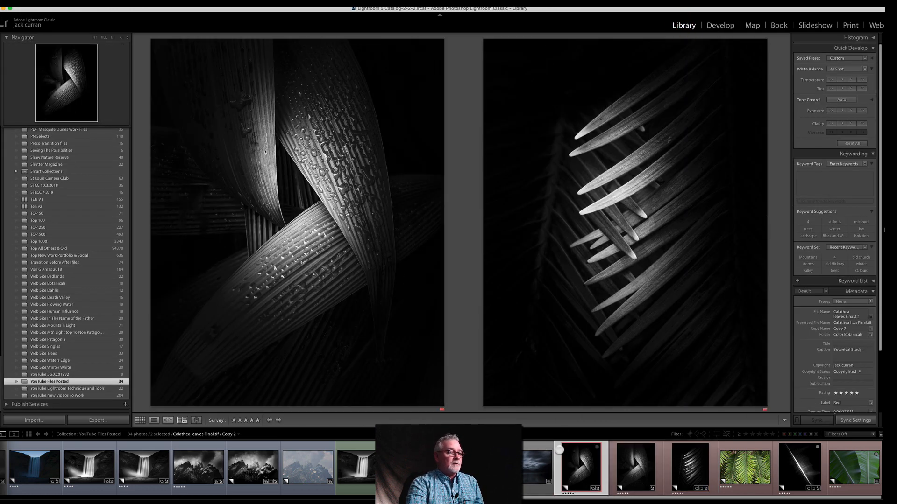
# Step: Show the colour frond photo beside its finished black-and-white version in Survey view, with the colour photo placed first
pyautogui.keyDown('super'); pyautogui.click(612, 465); pyautogui.keyUp('super')
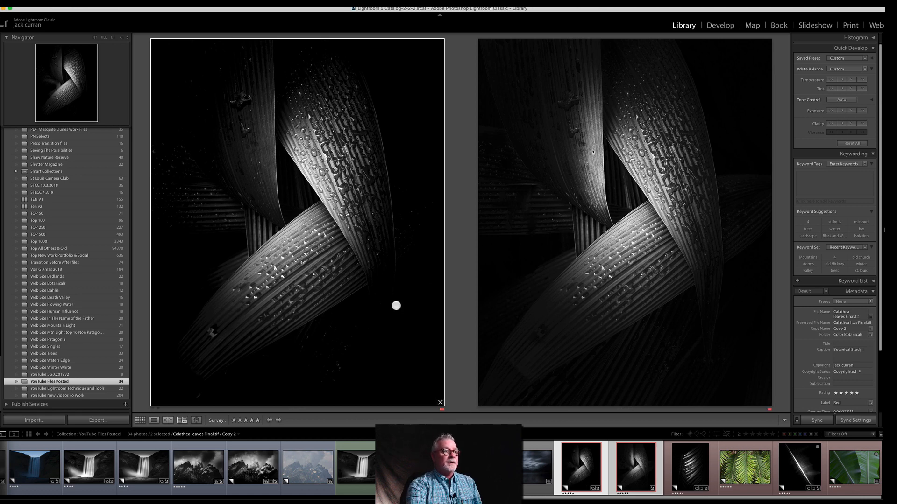
pyautogui.click(746, 461)
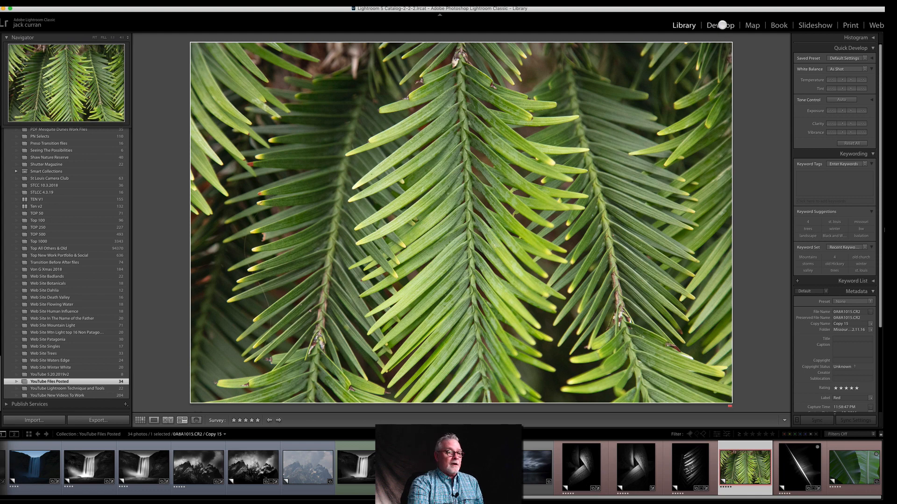
pyautogui.click(683, 450)
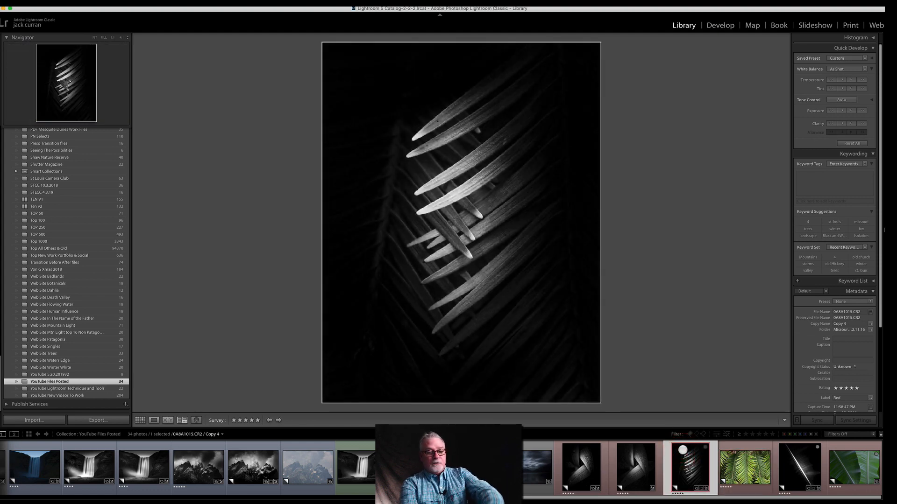
pyautogui.click(733, 460)
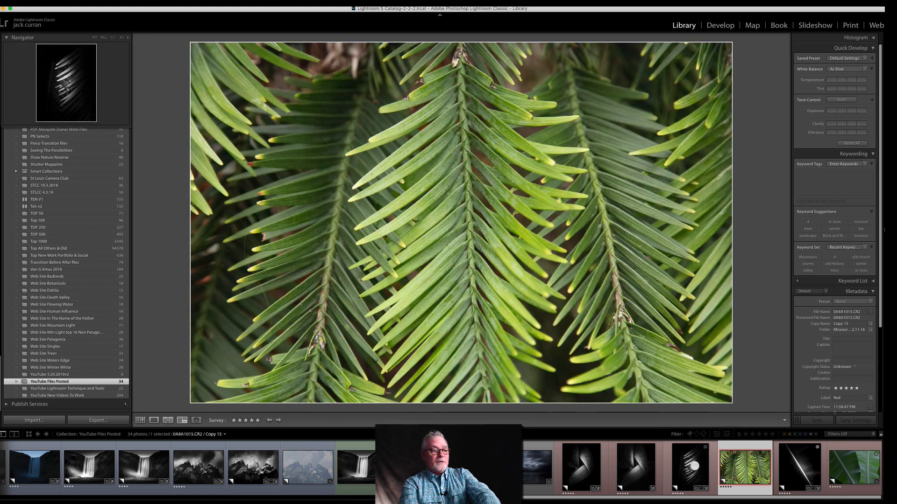
pyautogui.keyDown('super'); pyautogui.click(695, 466); pyautogui.keyUp('super')
pyautogui.moveTo(608, 261); pyautogui.dragTo(458, 252)
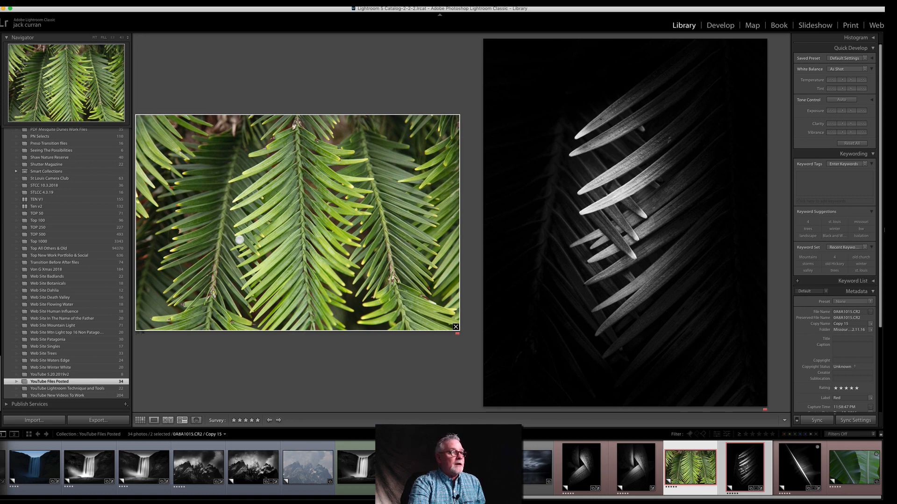
# Step: Crop the colour frond photo to a narrow portrait of the overlapping leaf tips between the left and centre fronds
pyautogui.click(722, 26)
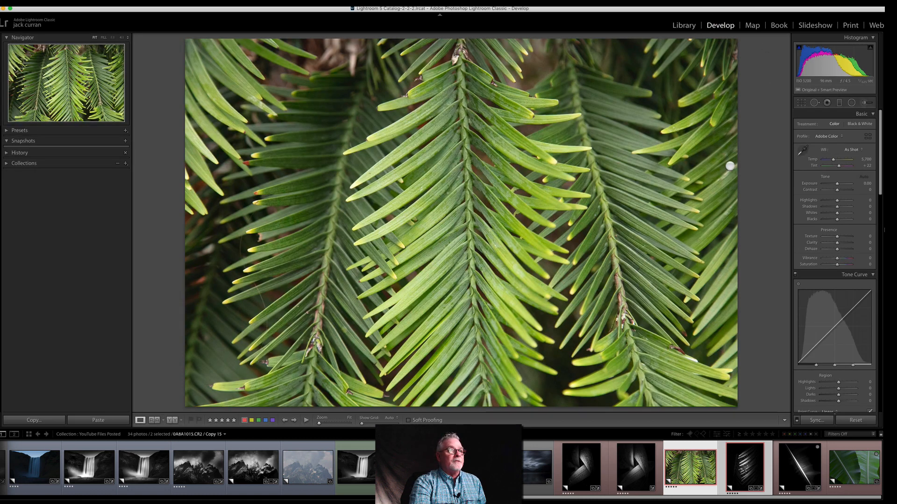
pyautogui.click(801, 103)
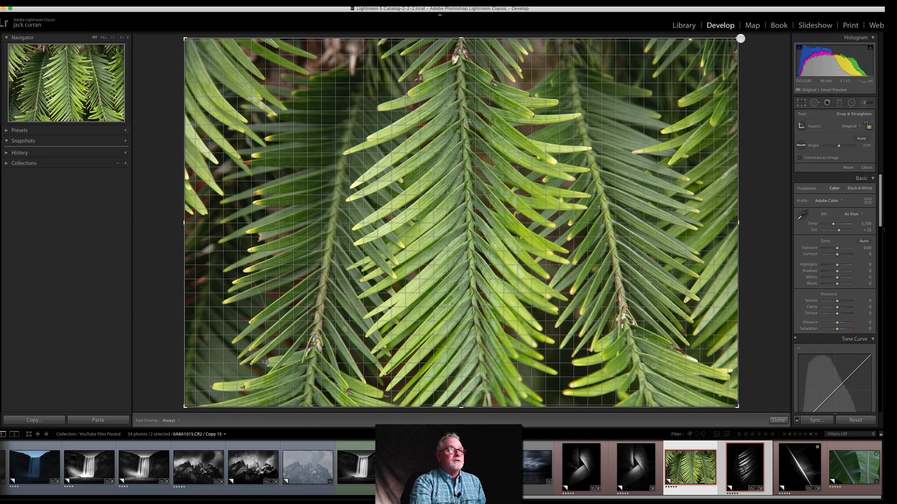
pyautogui.moveTo(737, 38); pyautogui.dragTo(610, 54)
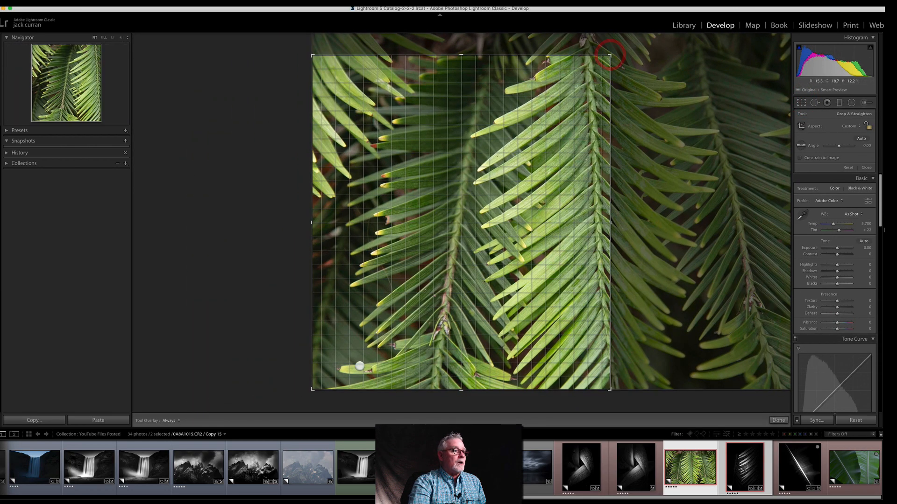
pyautogui.moveTo(307, 393); pyautogui.dragTo(366, 345)
pyautogui.moveTo(461, 99); pyautogui.dragTo(461, 125)
pyautogui.moveTo(462, 322); pyautogui.dragTo(461, 327)
pyautogui.moveTo(367, 222); pyautogui.dragTo(373, 222)
pyautogui.moveTo(548, 221); pyautogui.dragTo(536, 223)
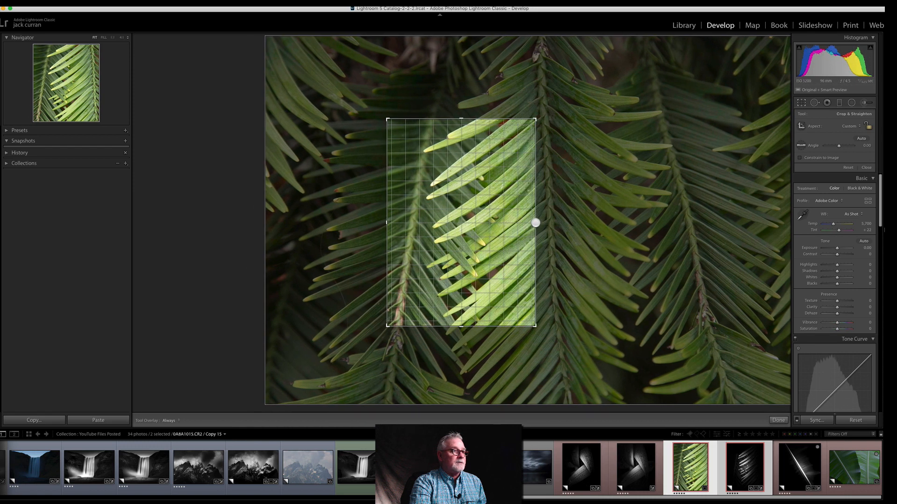
# Step: Fine-tune the crop's edges to include the centre frond's stem and more leaf tips above and below, and apply it
pyautogui.moveTo(385, 222); pyautogui.dragTo(388, 223)
pyautogui.moveTo(460, 119); pyautogui.dragTo(461, 122)
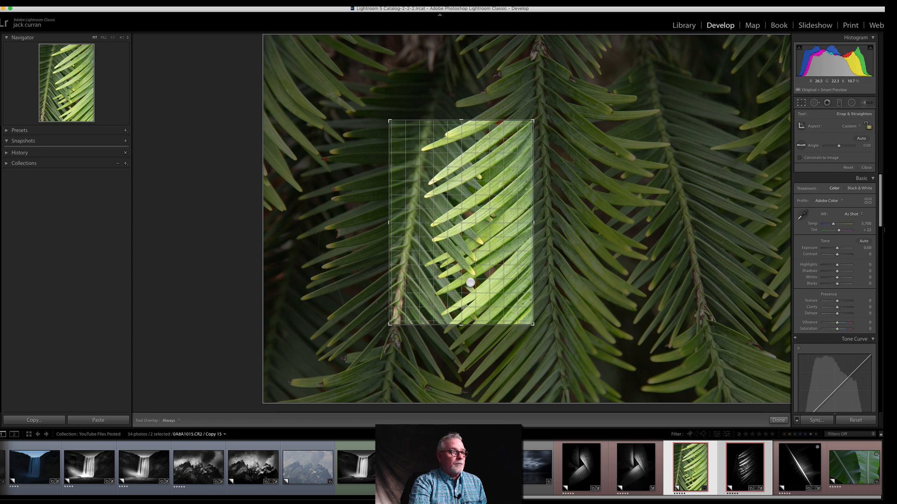
pyautogui.moveTo(462, 323); pyautogui.dragTo(464, 334)
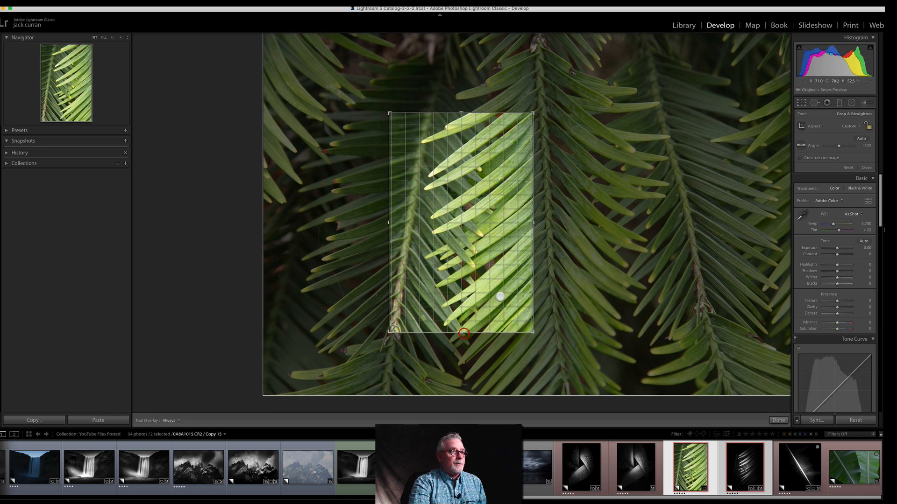
pyautogui.moveTo(532, 217); pyautogui.dragTo(542, 218)
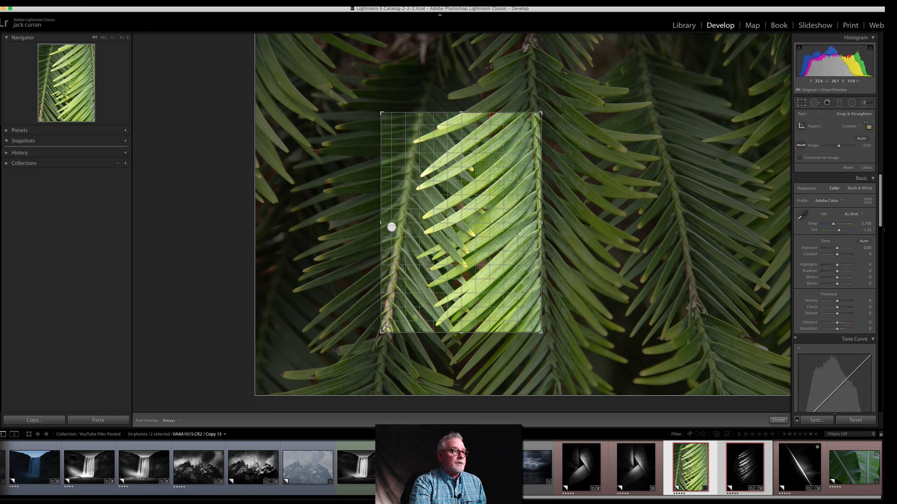
pyautogui.moveTo(379, 222); pyautogui.dragTo(374, 222)
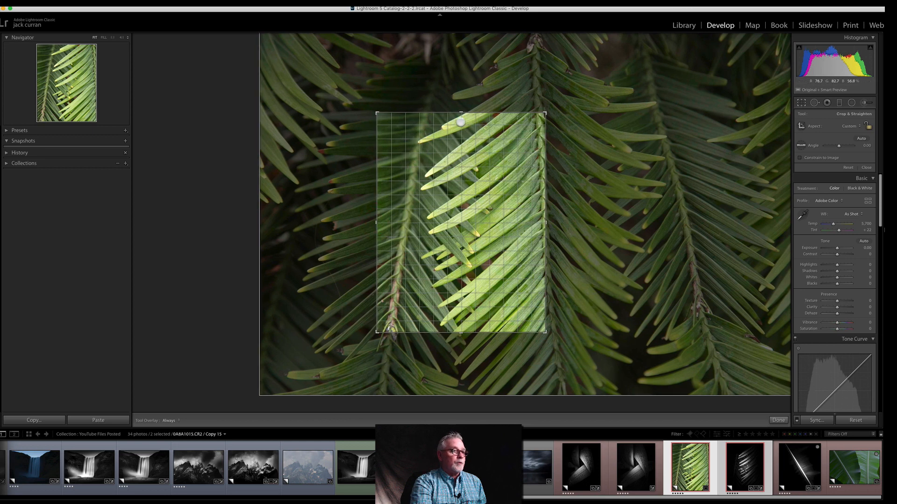
pyautogui.moveTo(461, 116); pyautogui.dragTo(461, 104)
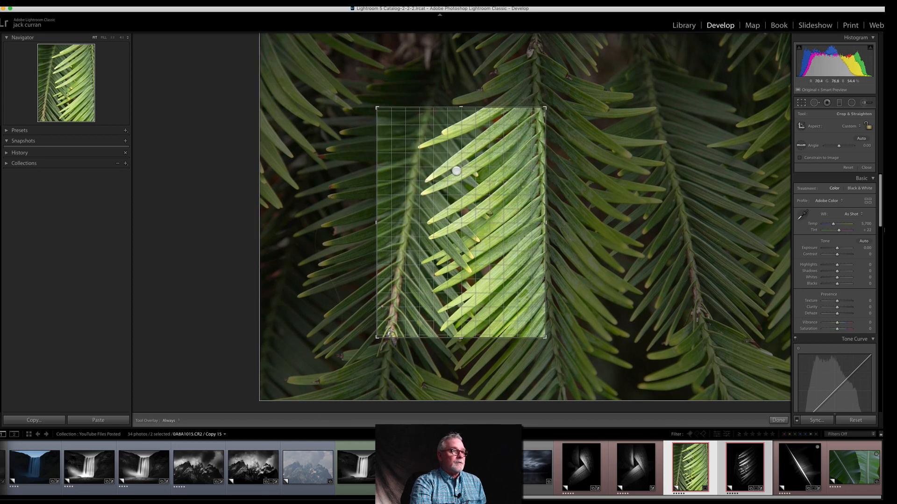
pyautogui.press('Return')
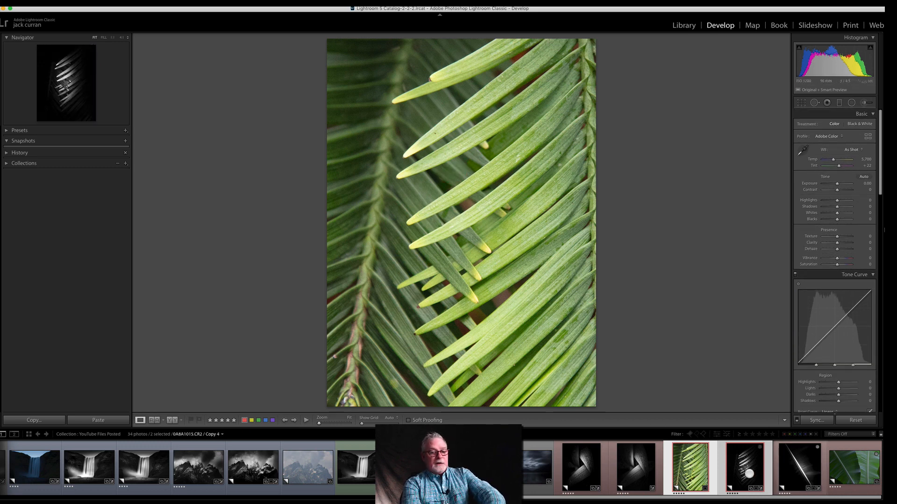
# Step: Compare the cropped colour frond with the finished black-and-white version in the Library, and view the cropped photo alone
pyautogui.keyDown('super'); pyautogui.click(748, 474); pyautogui.keyUp('super')
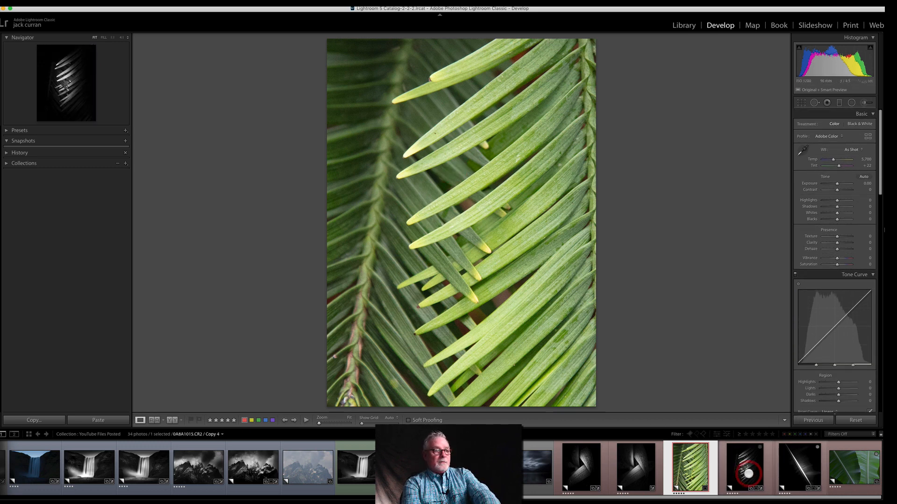
pyautogui.keyDown('super'); pyautogui.click(723, 462); pyautogui.keyUp('super')
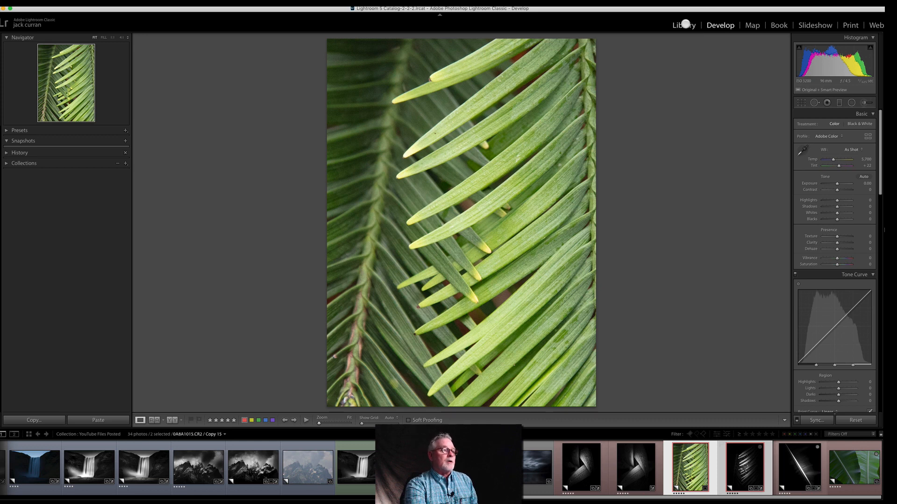
pyautogui.click(684, 25)
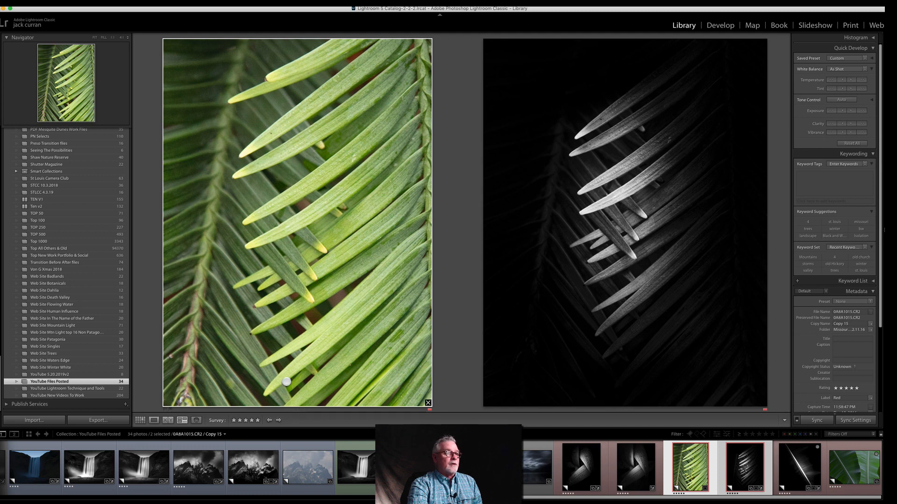
pyautogui.click(699, 458)
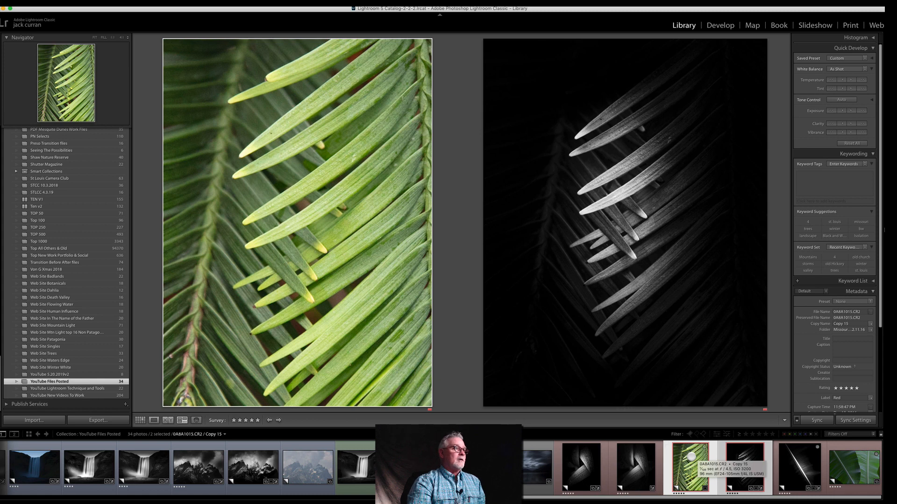
pyautogui.doubleClick(690, 456)
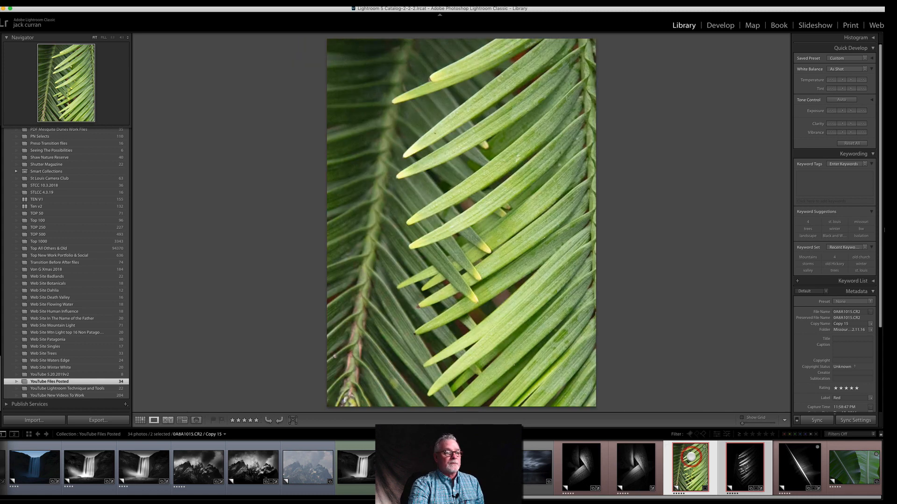
# Step: Shift the frond photo's crop lower on the leaves, rotate it slightly, and apply it
pyautogui.click(716, 26)
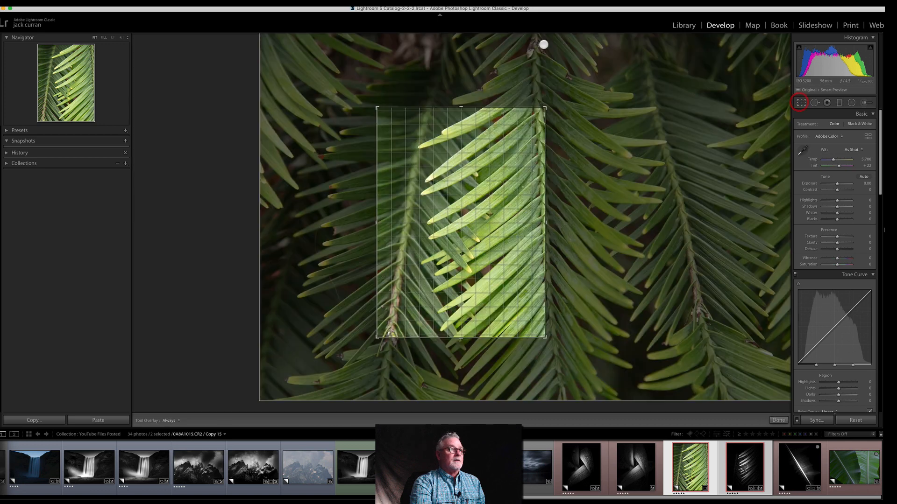
pyautogui.click(802, 102)
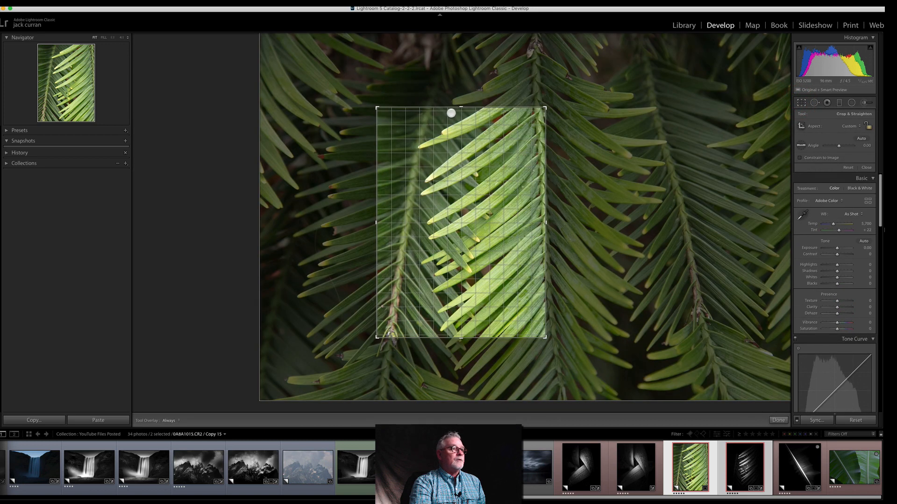
pyautogui.moveTo(461, 106); pyautogui.dragTo(459, 123)
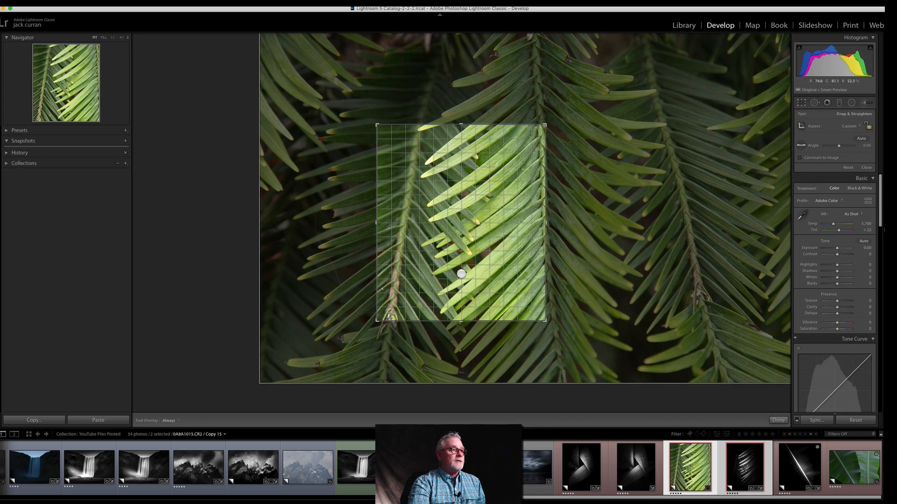
pyautogui.moveTo(460, 323); pyautogui.dragTo(461, 337)
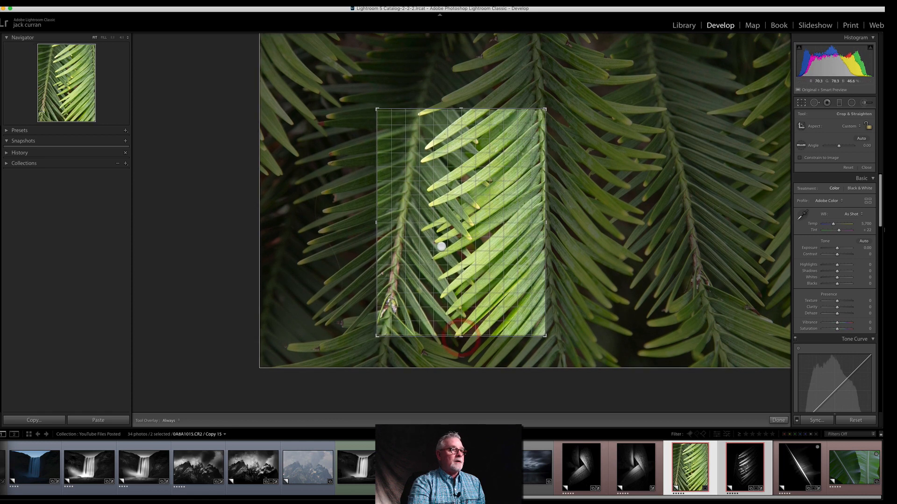
pyautogui.moveTo(587, 246); pyautogui.dragTo(540, 257)
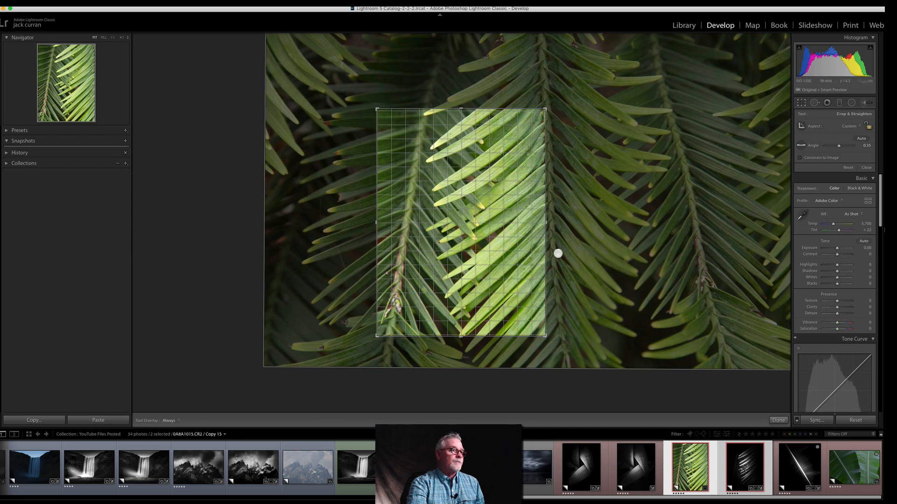
pyautogui.moveTo(559, 254); pyautogui.dragTo(559, 254)
pyautogui.doubleClick(474, 271)
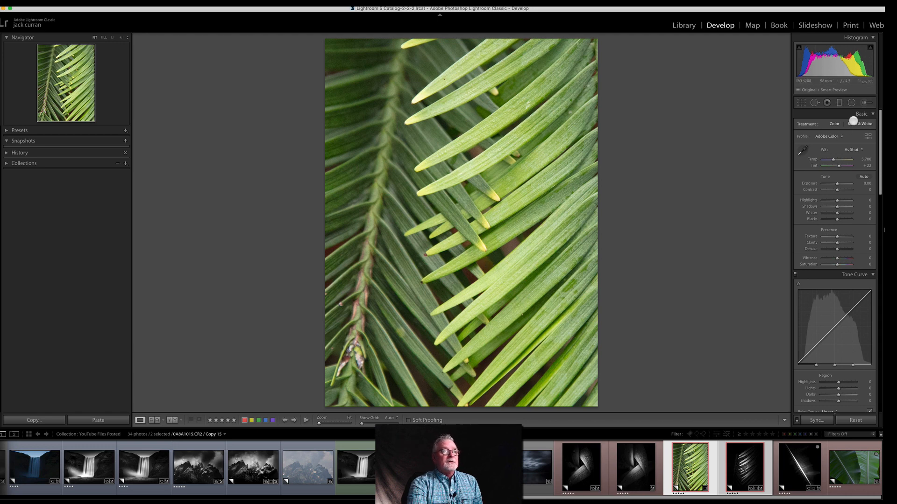
# Step: Convert the cropped frond to Black & White with Exposure -4.25, Contrast +17, Highlights +100, Whites +69 and Blacks -62
pyautogui.click(857, 124)
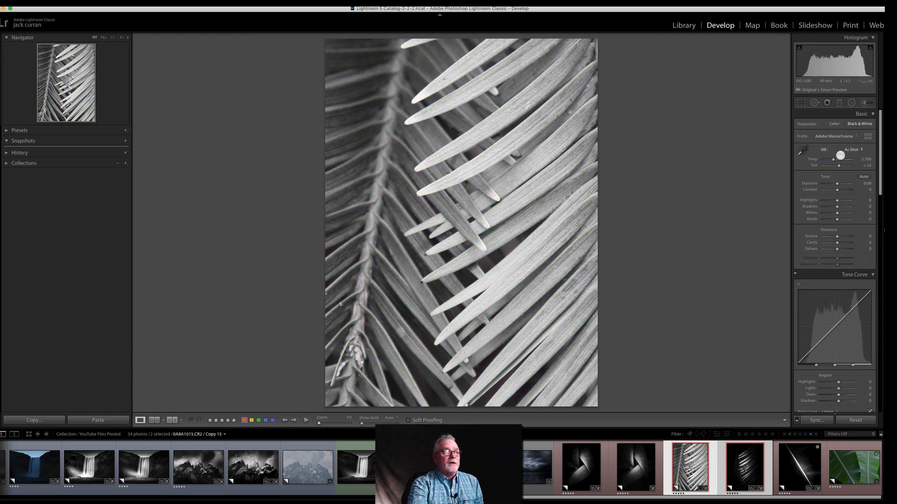
pyautogui.moveTo(837, 190); pyautogui.dragTo(828, 219)
pyautogui.moveTo(829, 183); pyautogui.dragTo(824, 185)
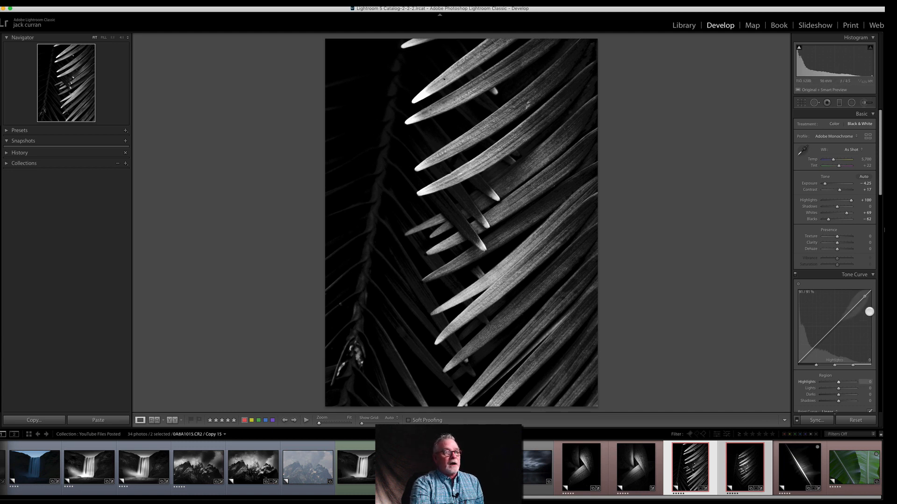
# Step: Brighten the frond's leaves in the Black & White Mix with Yellow +15 and Green +55
pyautogui.moveTo(881, 185); pyautogui.dragTo(841, 256)
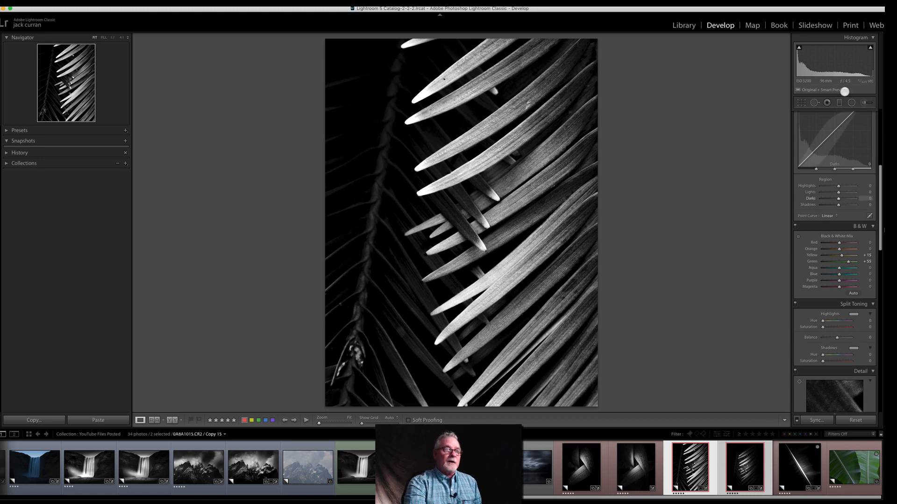
pyautogui.scroll(5, 844, 171)
pyautogui.scroll(-1, 844, 171)
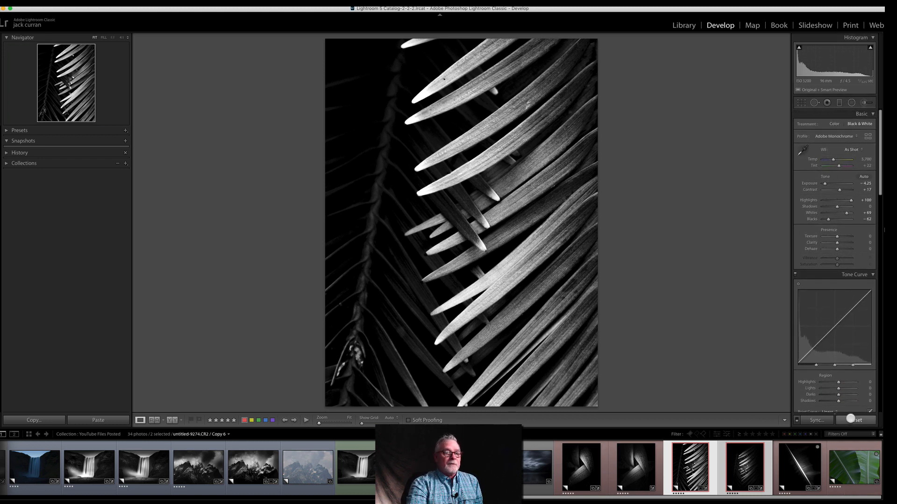
# Step: Reset all develop edits on the frond photo and convert the full uncropped image to Black & White
pyautogui.click(851, 421)
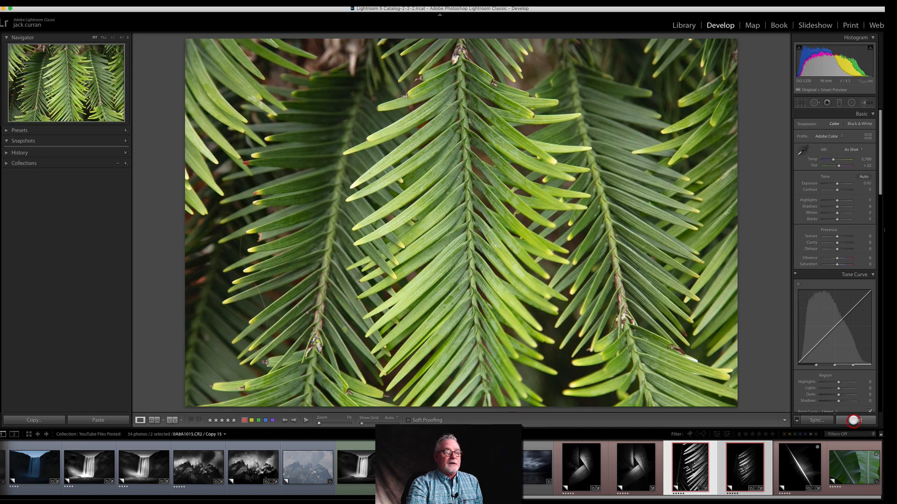
pyautogui.click(860, 124)
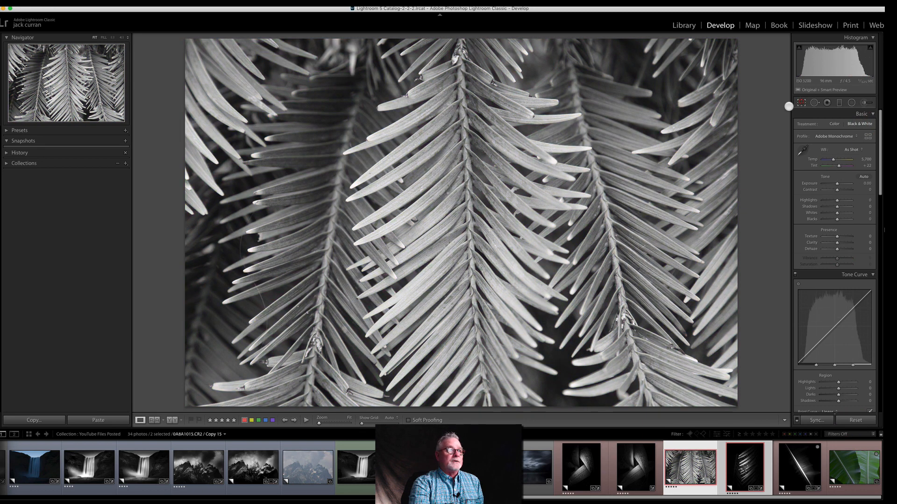
# Step: Crop the frond photo to a tall portrait section between the left stem and the central stem, and apply the crop
pyautogui.click(801, 102)
pyautogui.moveTo(181, 35); pyautogui.dragTo(238, 88)
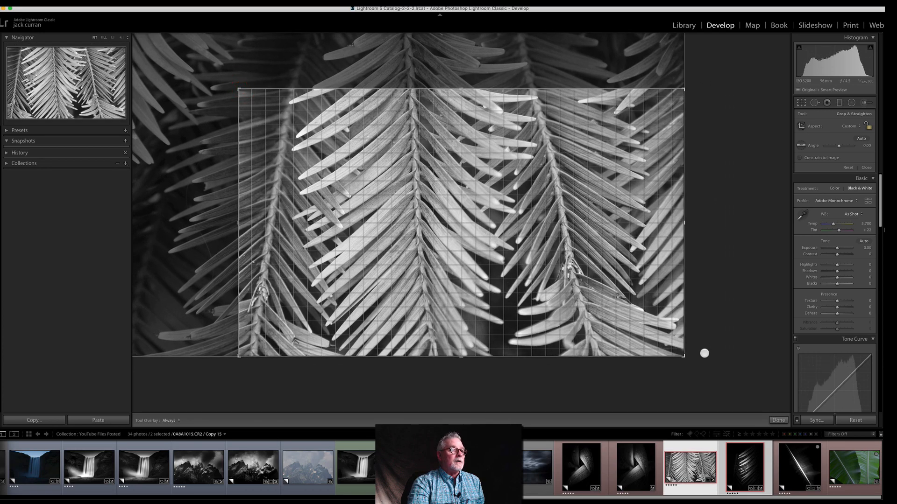
pyautogui.moveTo(684, 358); pyautogui.dragTo(561, 338)
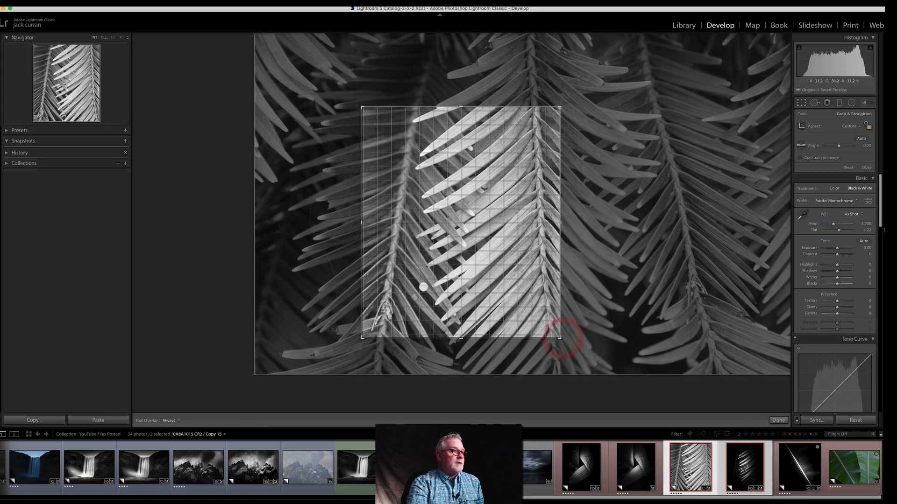
pyautogui.moveTo(369, 224); pyautogui.dragTo(363, 222)
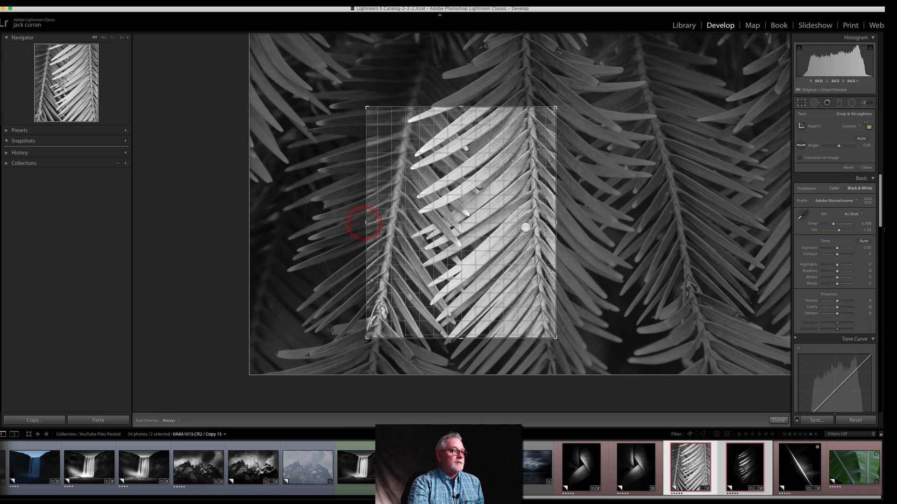
pyautogui.moveTo(560, 224); pyautogui.dragTo(549, 224)
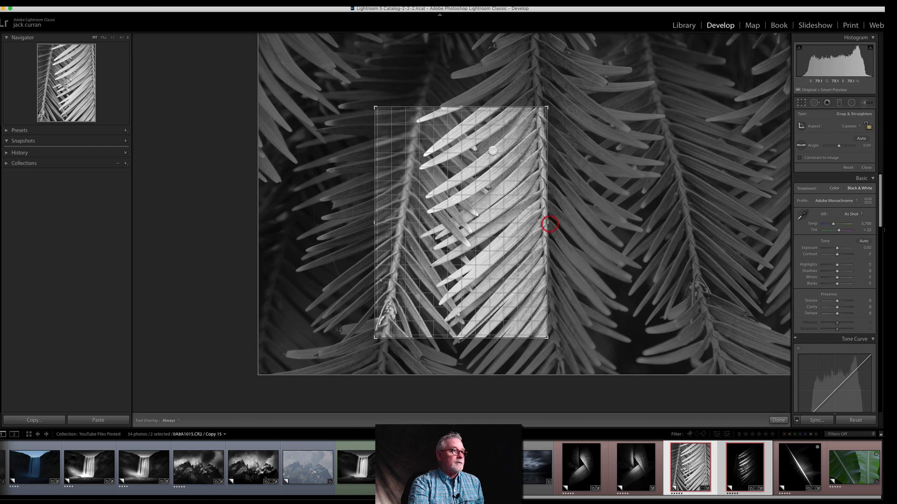
pyautogui.moveTo(461, 108); pyautogui.dragTo(461, 119)
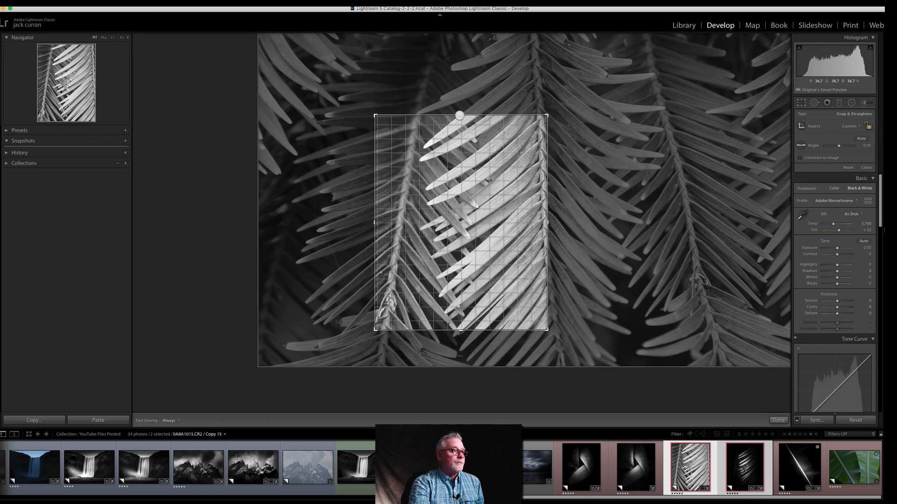
pyautogui.press('Return')
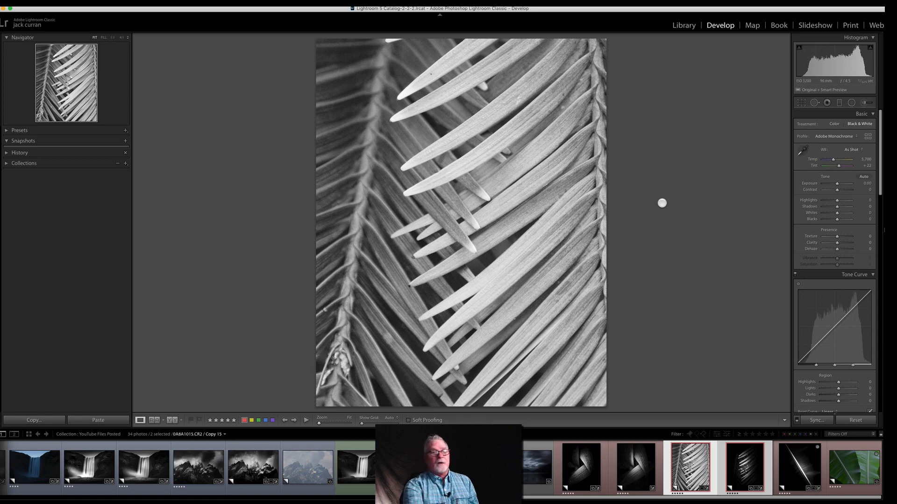
# Step: Darken the frond with Exposure -1.85, Contrast +64, Highlights +29 and Whites +33, and set Green to +27 in the Black & White Mix
pyautogui.moveTo(837, 184); pyautogui.dragTo(845, 189)
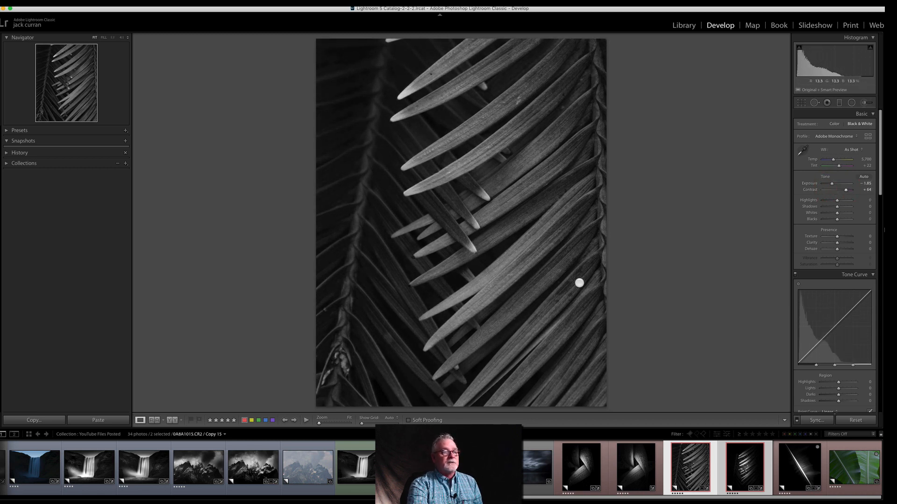
pyautogui.moveTo(835, 212); pyautogui.dragTo(841, 200)
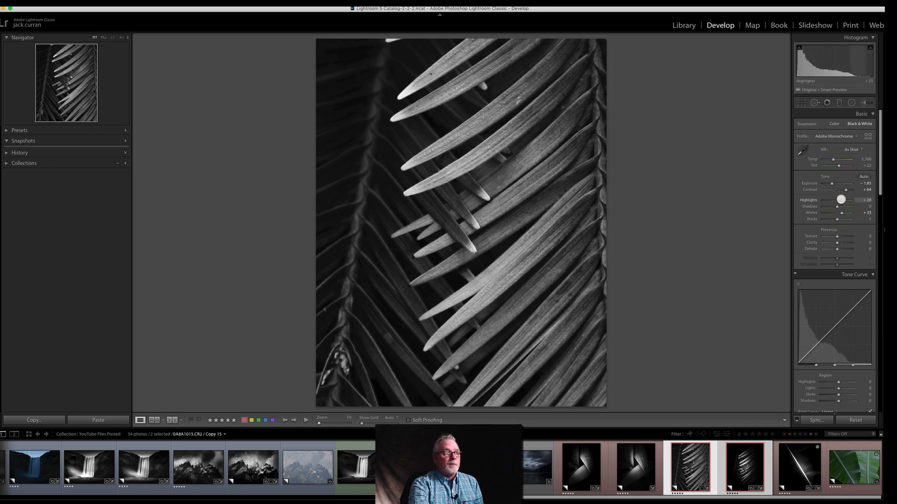
pyautogui.moveTo(879, 160)
pyautogui.mouseDown()
pyautogui.moveTo(877, 221)
pyautogui.moveTo(866, 229)
pyautogui.moveTo(843, 203)
pyautogui.moveTo(879, 192)
pyautogui.moveTo(883, 150)
pyautogui.mouseUp()
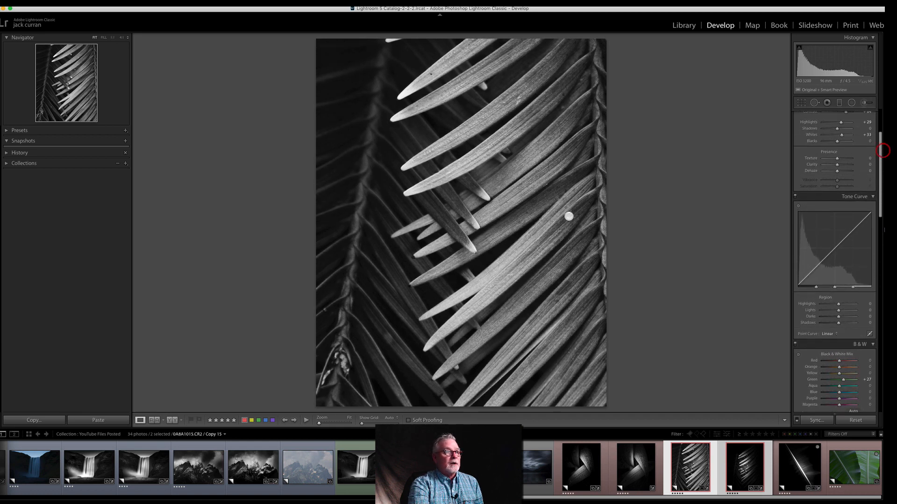
# Step: Add a non-inverted radial filter over the central leaf tips, reset its effects, and set Exposure to -2.70 to darken the surroundings
pyautogui.click(851, 101)
pyautogui.moveTo(421, 197); pyautogui.dragTo(540, 375)
pyautogui.moveTo(420, 188); pyautogui.dragTo(450, 206)
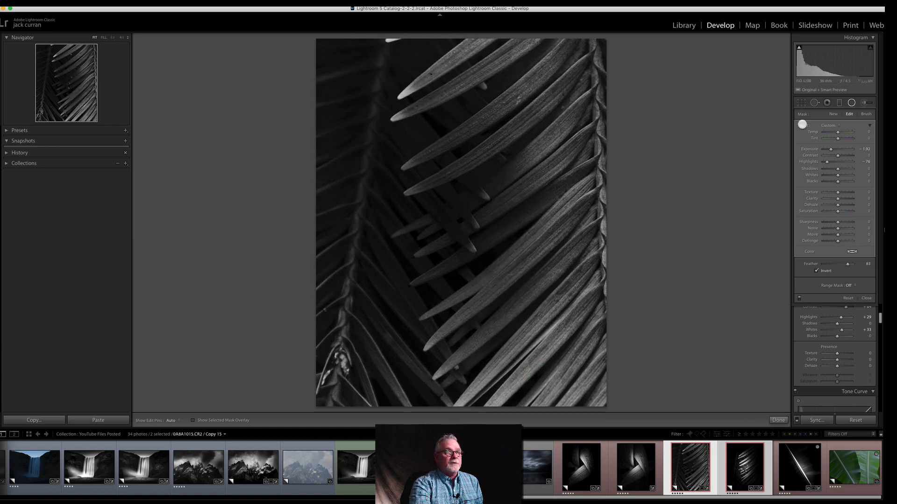
pyautogui.doubleClick(802, 125)
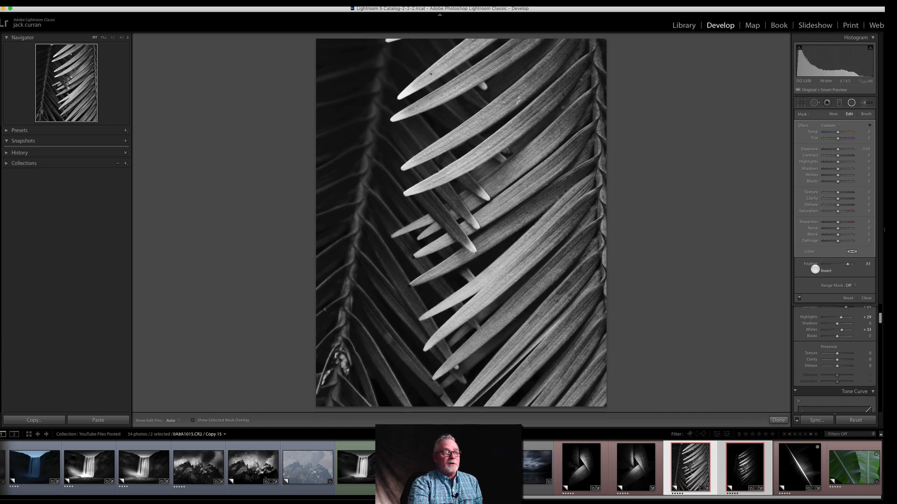
pyautogui.click(816, 270)
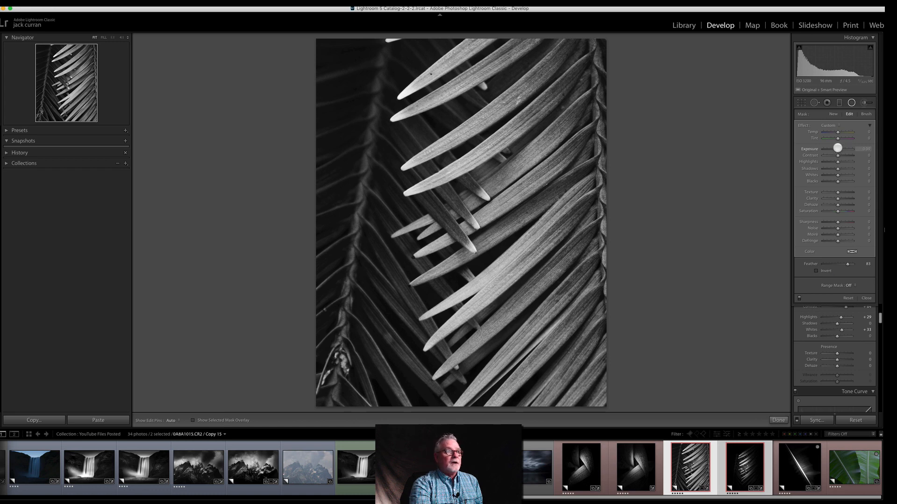
pyautogui.moveTo(836, 148); pyautogui.dragTo(829, 149)
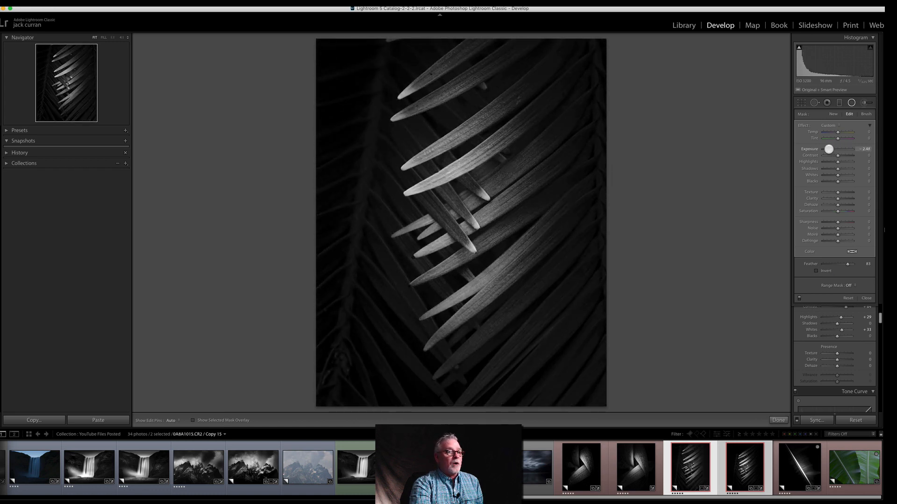
pyautogui.click(828, 149)
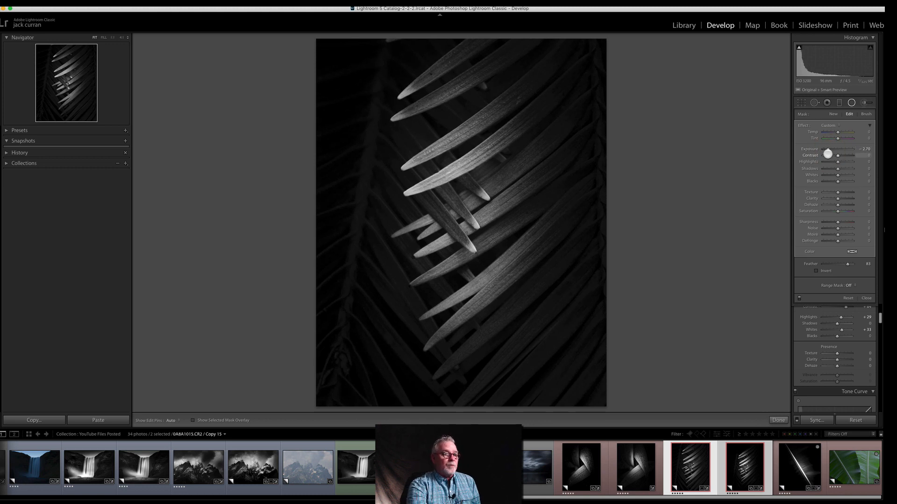
# Step: Enlarge the frond photo's crop slightly, mainly above and below the lit leaves, and apply it
pyautogui.click(802, 102)
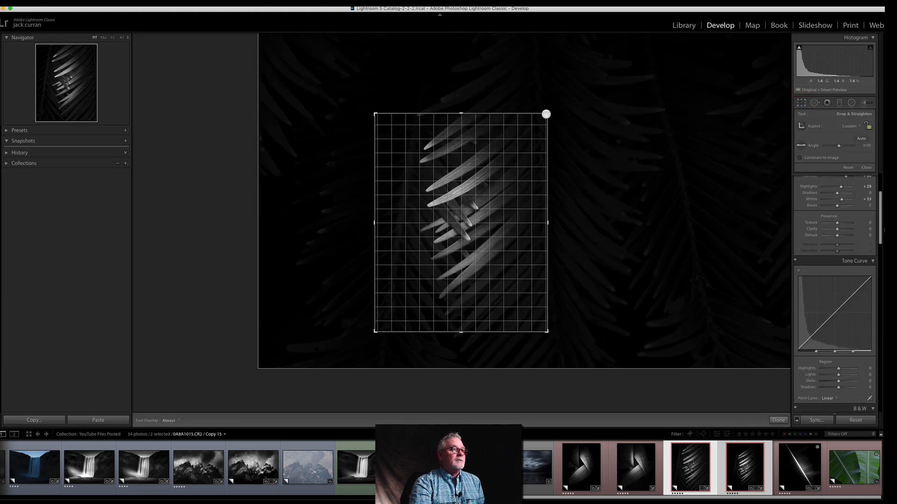
pyautogui.moveTo(548, 105); pyautogui.dragTo(548, 103)
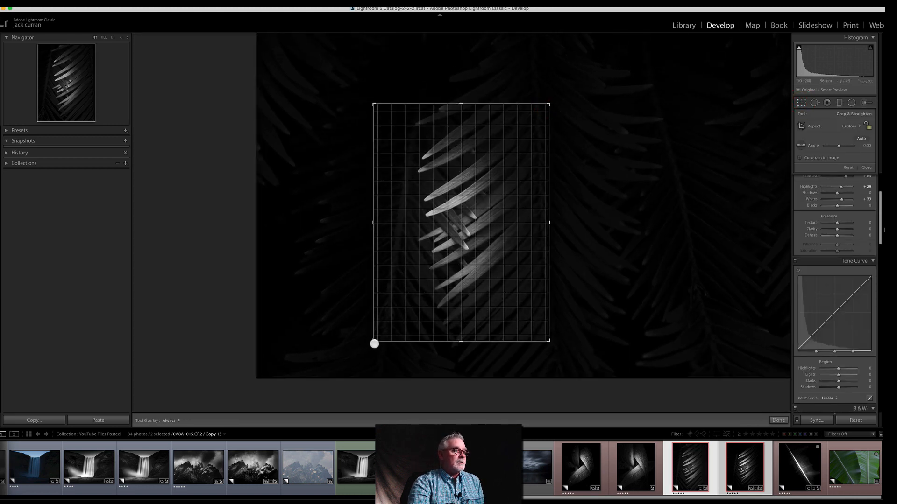
pyautogui.moveTo(374, 342); pyautogui.dragTo(369, 345)
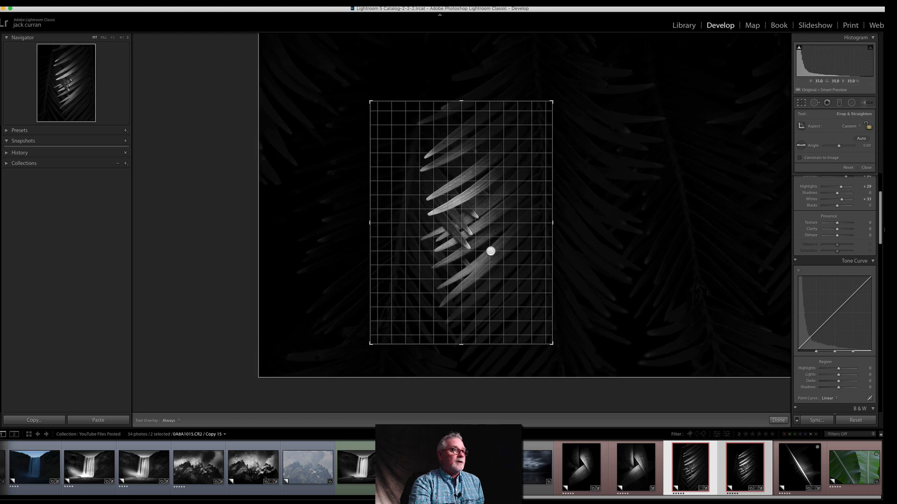
pyautogui.press('Return')
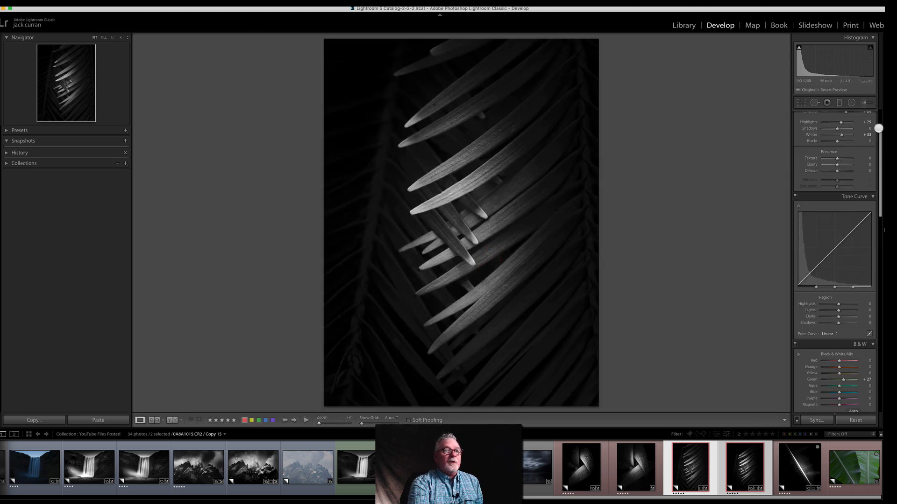
# Step: Bring out the lit leaves with Highlights +72, Texture +28 and Clarity +40
pyautogui.scroll(5, 874, 145)
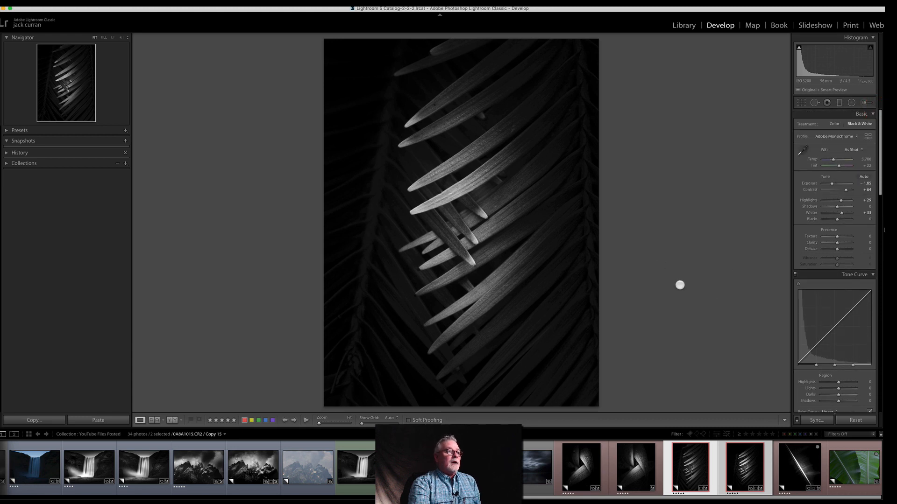
pyautogui.moveTo(839, 200); pyautogui.dragTo(848, 200)
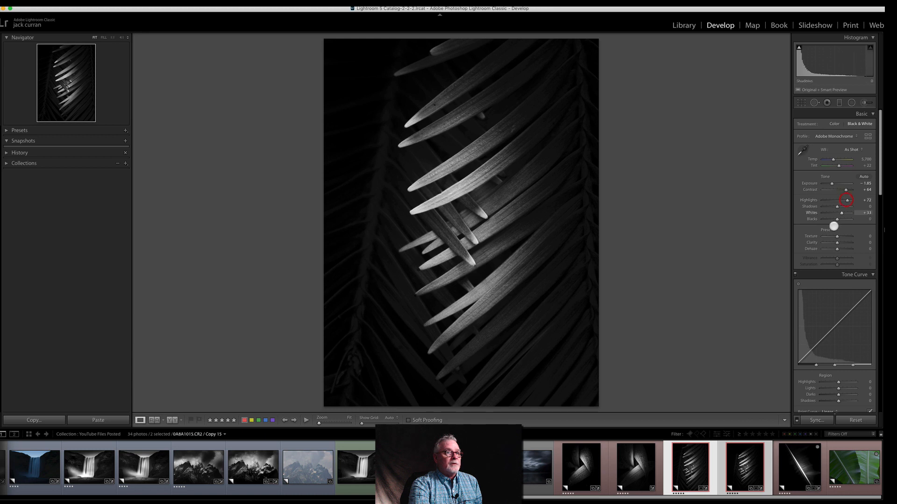
pyautogui.moveTo(840, 242); pyautogui.dragTo(844, 241)
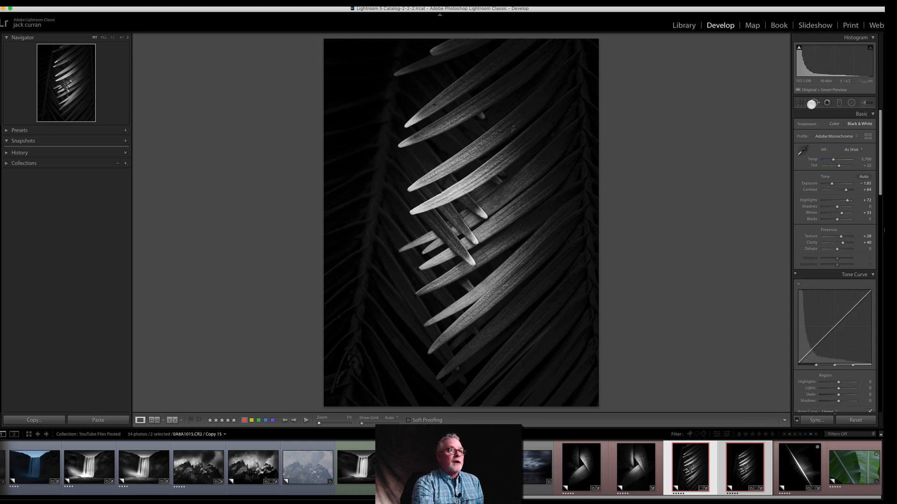
# Step: Widen the crop around the lit leaves, reposition the frond inside it, and apply the crop
pyautogui.click(800, 103)
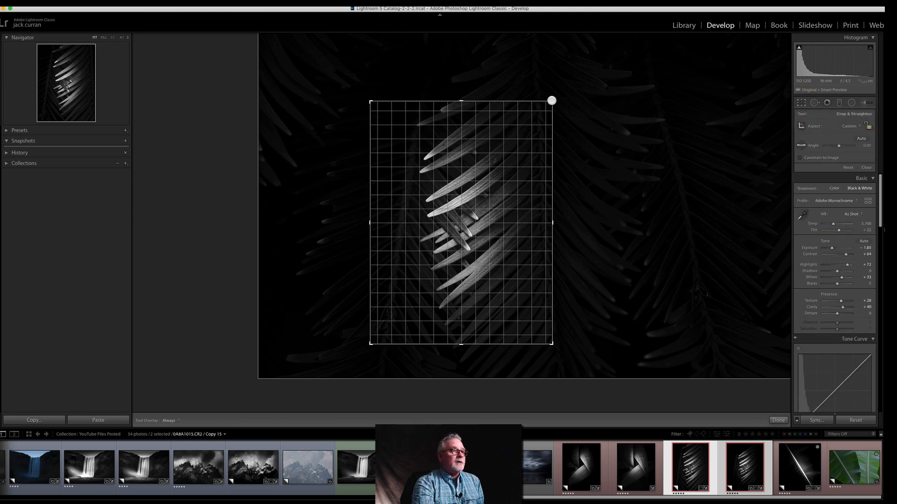
pyautogui.moveTo(556, 94); pyautogui.dragTo(561, 91)
pyautogui.moveTo(469, 163); pyautogui.dragTo(479, 161)
pyautogui.moveTo(364, 92); pyautogui.dragTo(360, 86)
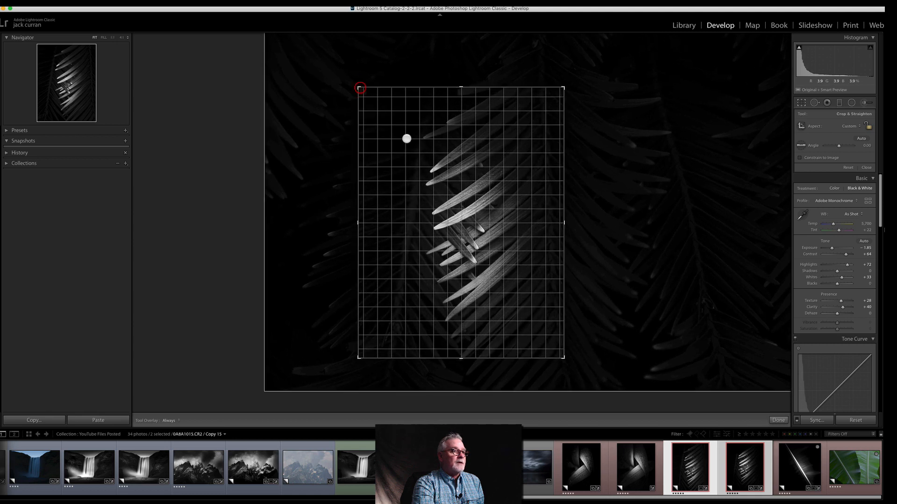
pyautogui.moveTo(467, 206); pyautogui.dragTo(463, 209)
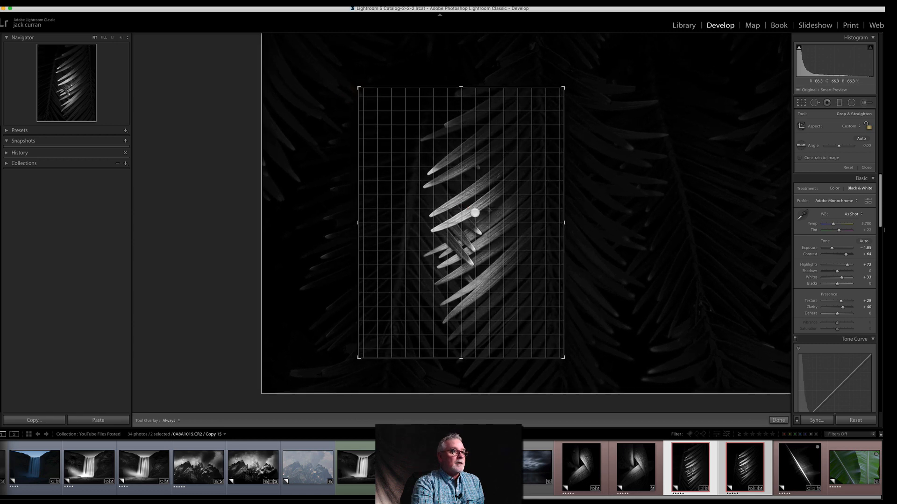
pyautogui.doubleClick(475, 213)
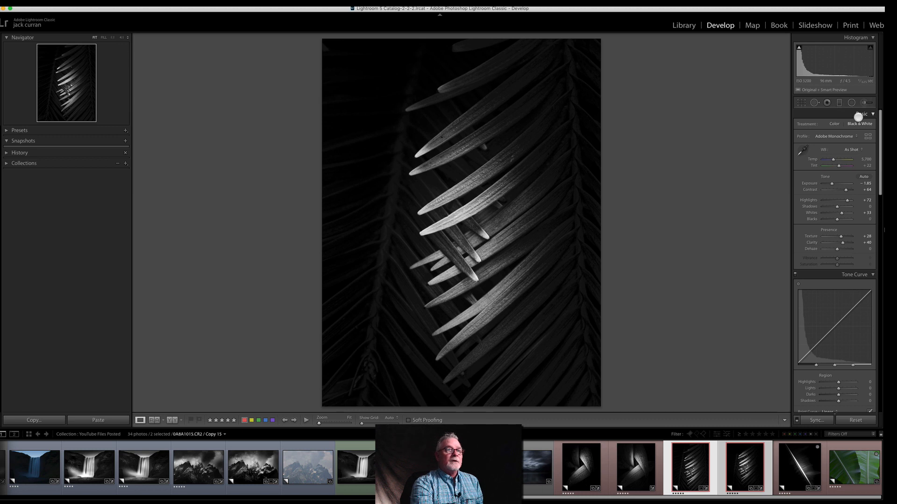
# Step: Darken the leaves along the photo's upper edge using an adjustment brush with Exposure -1.82 and Highlights -76
pyautogui.press('k')
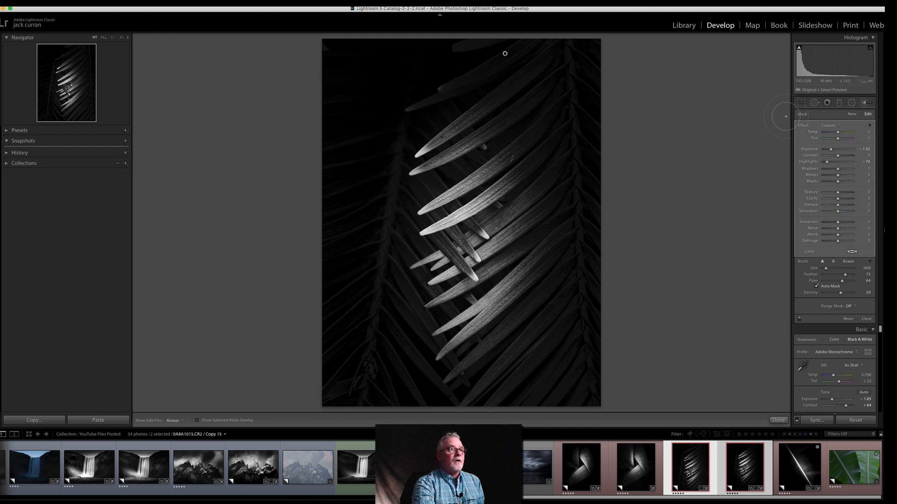
pyautogui.press('h')
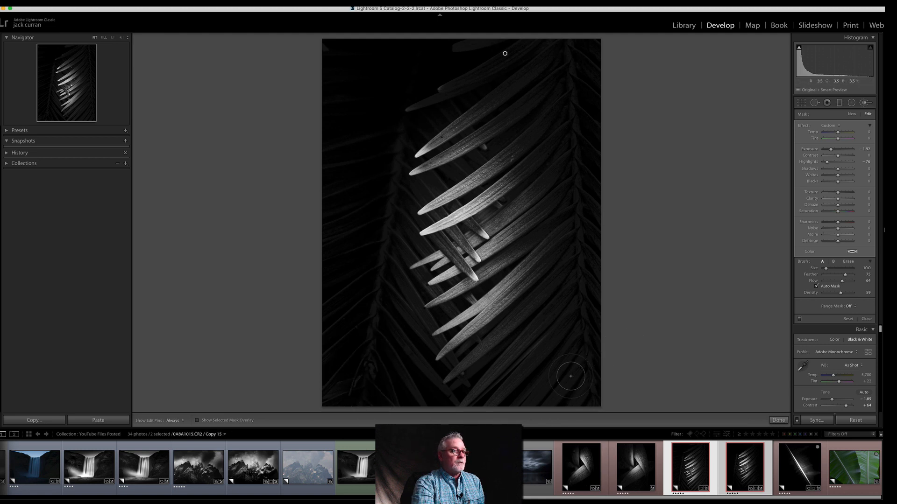
pyautogui.press('h')
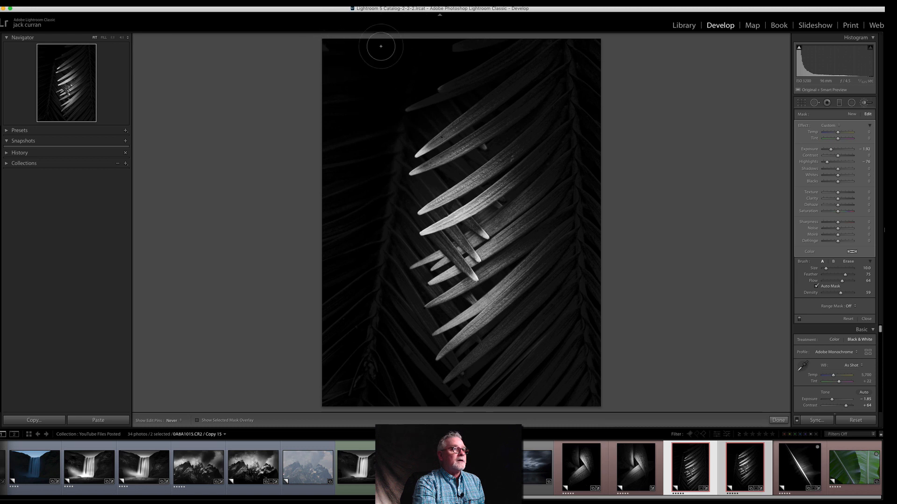
pyautogui.press('h')
# Step: Darken the faint leaf tip at upper left with a new size 5 adjustment brush, using Exposure -2.02 and Highlights -67
pyautogui.click(851, 114)
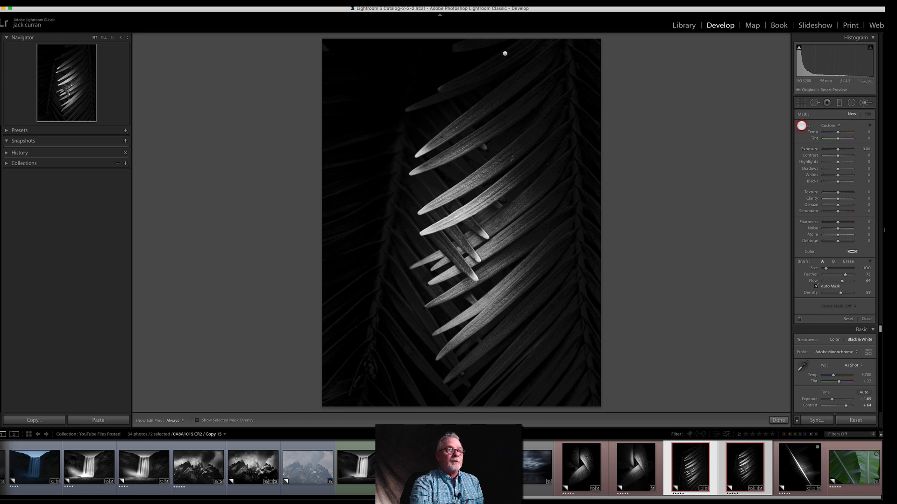
pyautogui.moveTo(833, 149); pyautogui.dragTo(835, 162)
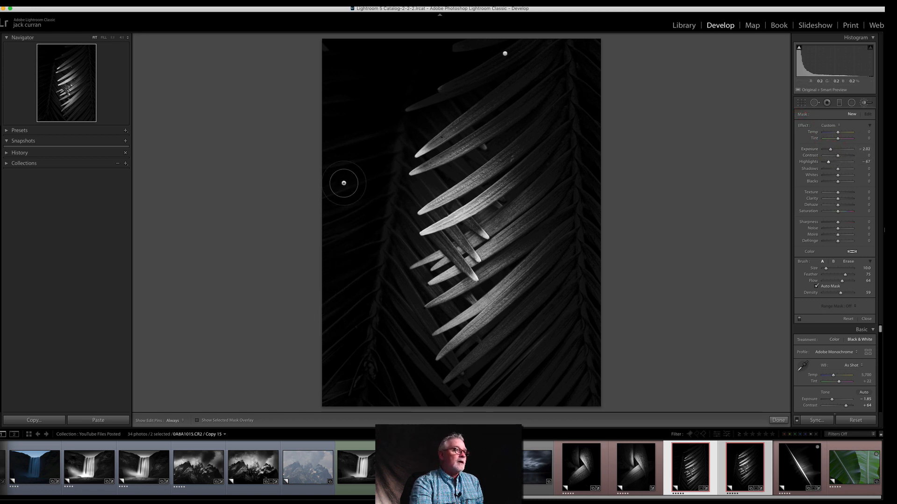
pyautogui.press('[')
pyautogui.press('[')
pyautogui.press('[')
pyautogui.press('h')
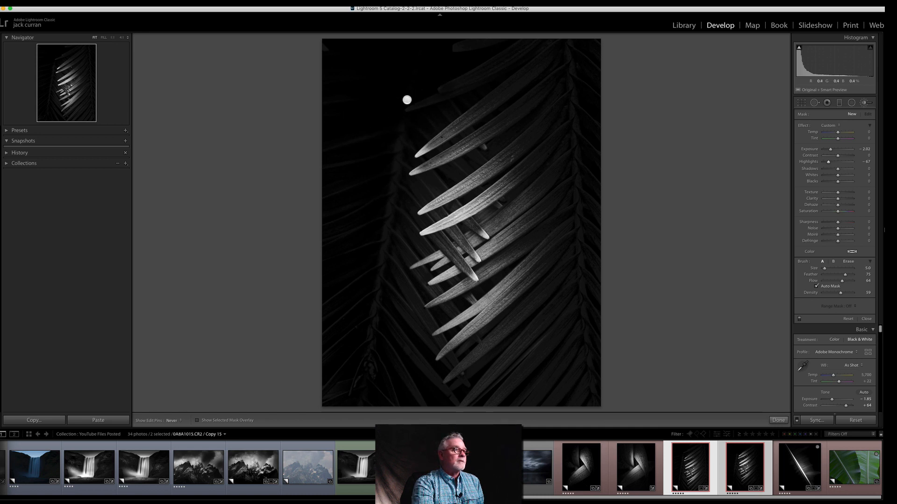
pyautogui.click(393, 104)
pyautogui.press('h')
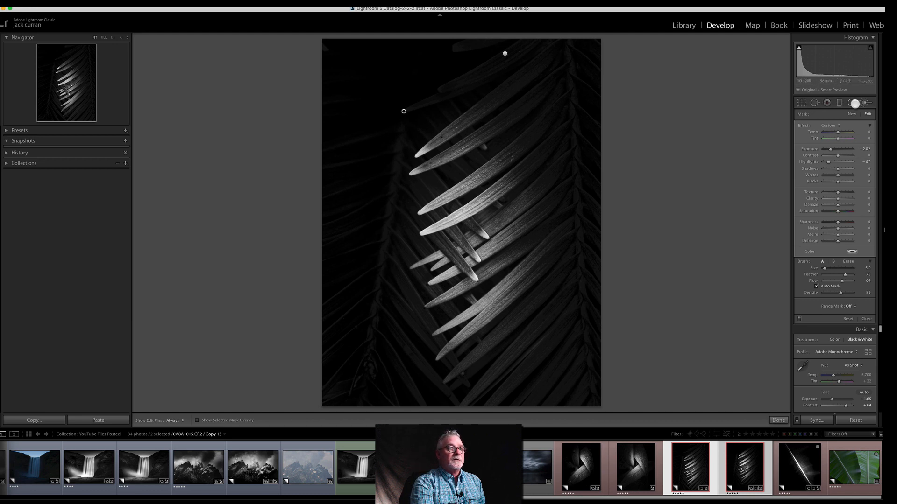
# Step: Add a second non-inverted radial filter around the lit leaves with reset effects, Exposure -0.69 and a higher Feather
pyautogui.click(851, 102)
pyautogui.moveTo(456, 246); pyautogui.dragTo(546, 376)
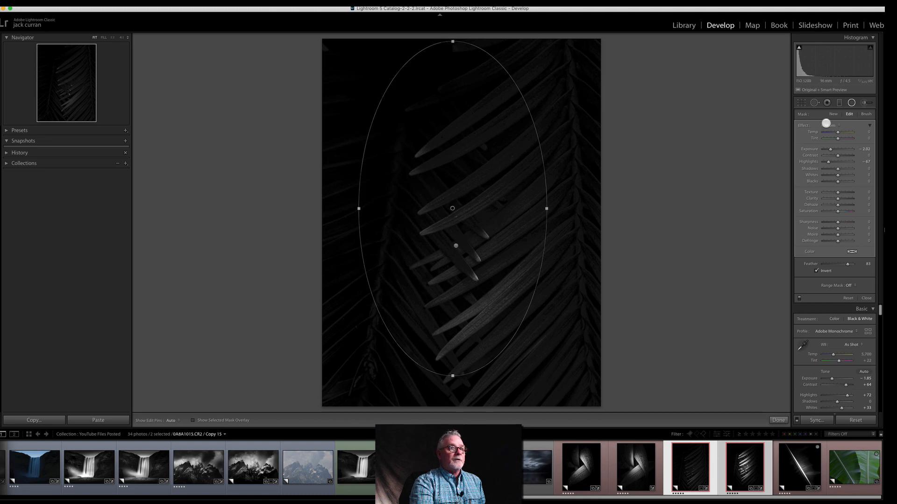
pyautogui.doubleClick(803, 126)
pyautogui.click(815, 270)
pyautogui.moveTo(837, 149); pyautogui.dragTo(832, 149)
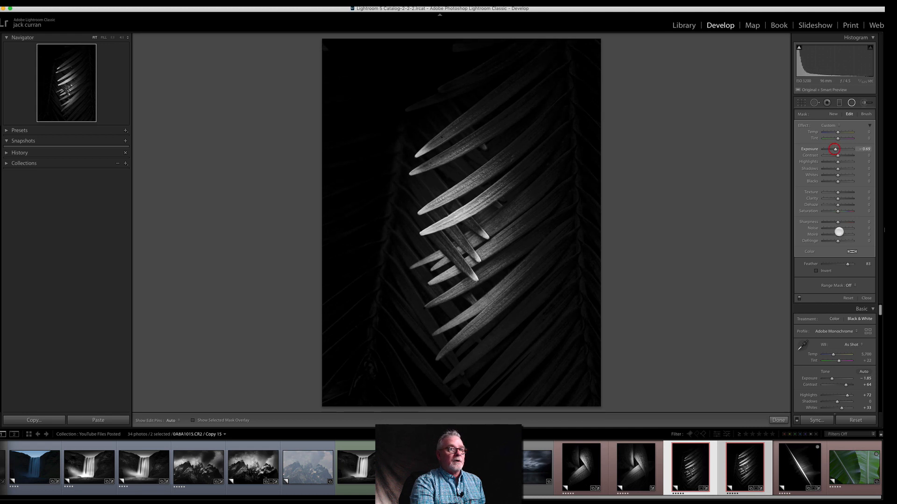
pyautogui.moveTo(852, 264); pyautogui.dragTo(851, 262)
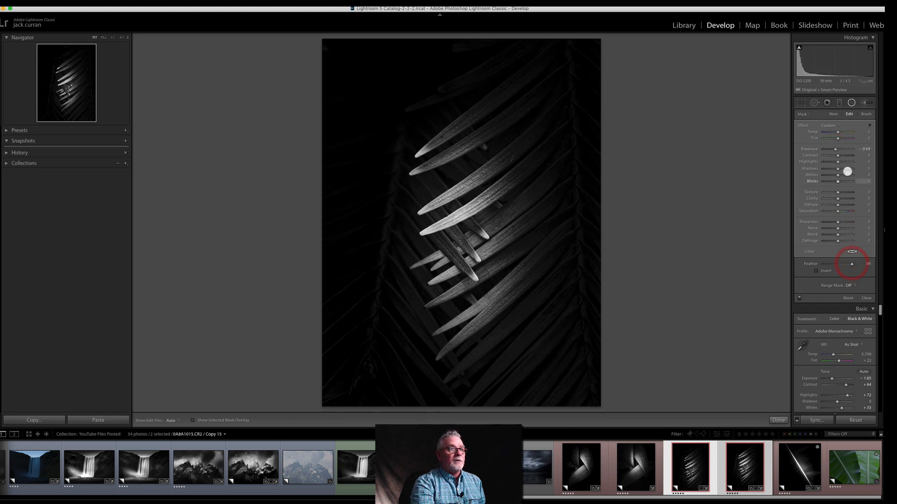
# Step: Set the second radial filter's Exposure to -0.17, widen its ellipse around the lit leaves, and finish editing it
pyautogui.moveTo(835, 149); pyautogui.dragTo(836, 149)
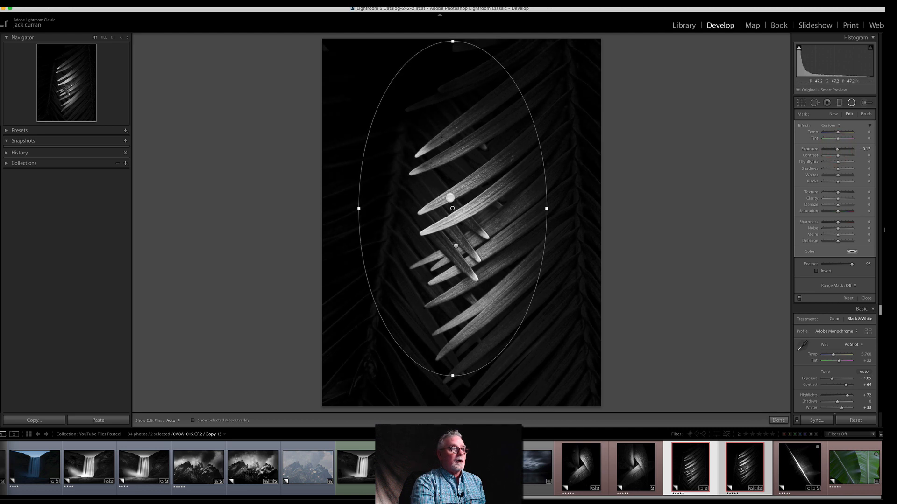
pyautogui.moveTo(547, 209); pyautogui.dragTo(565, 206)
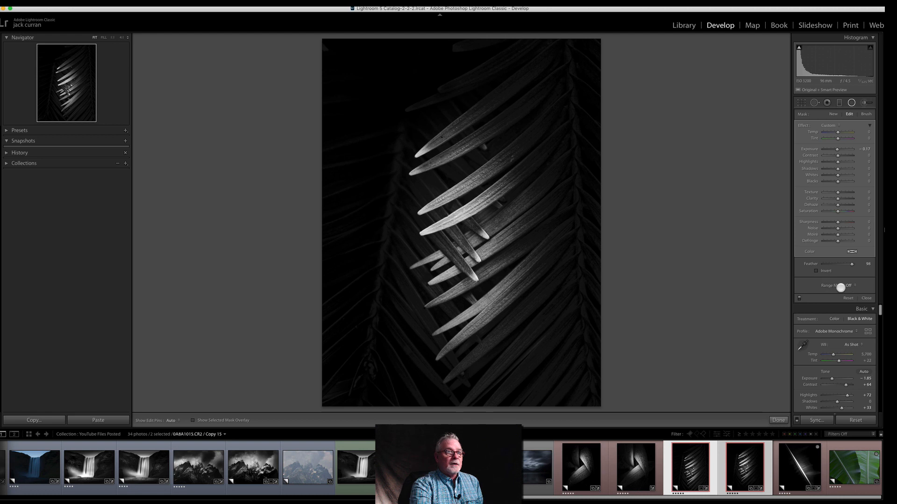
pyautogui.click(867, 297)
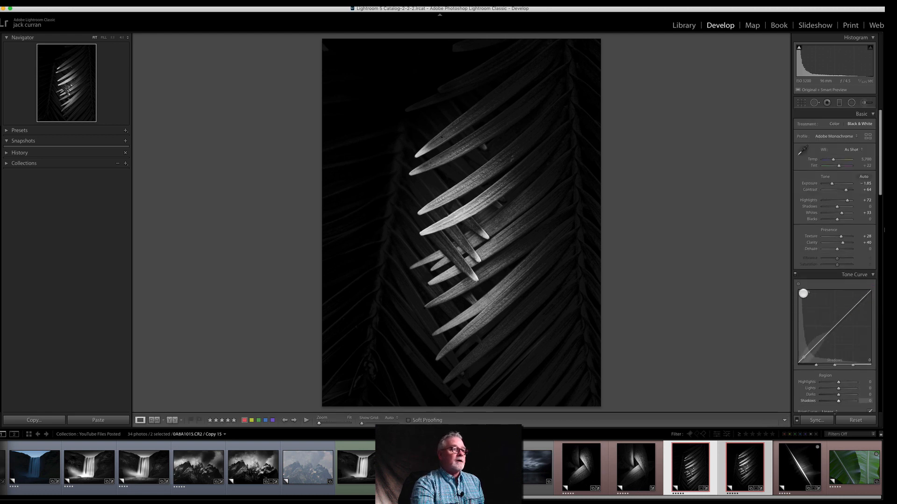
# Step: Darken the leaves in the photo's lower right and along its lower edge with an adjustment brush, Exposure -2.02 and Highlights -67
pyautogui.click(863, 102)
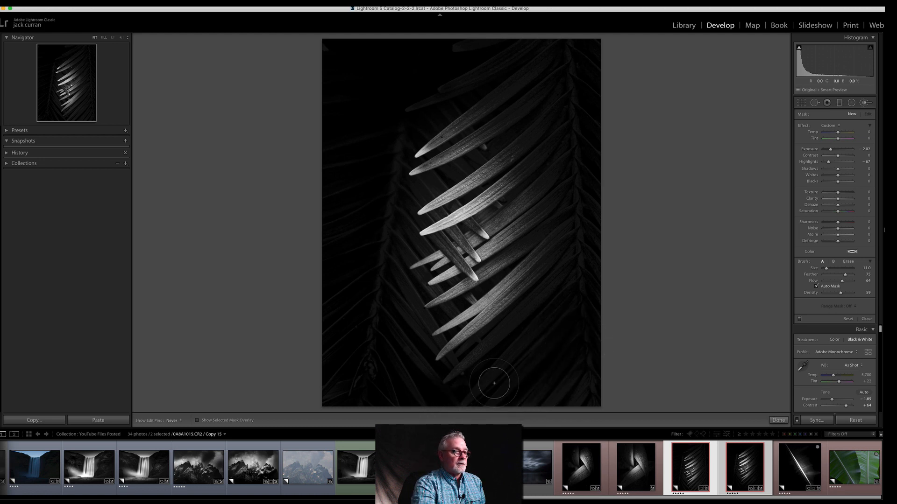
pyautogui.moveTo(584, 310); pyautogui.dragTo(585, 307)
pyautogui.press('h')
pyautogui.press('[')
pyautogui.press('[')
pyautogui.press('[')
pyautogui.moveTo(493, 360)
pyautogui.mouseDown()
pyautogui.moveTo(511, 323)
pyautogui.moveTo(454, 377)
pyautogui.moveTo(495, 338)
pyautogui.moveTo(469, 364)
pyautogui.mouseUp()
pyautogui.moveTo(427, 397); pyautogui.dragTo(547, 355)
pyautogui.moveTo(577, 319)
pyautogui.mouseDown()
pyautogui.moveTo(540, 393)
pyautogui.moveTo(454, 394)
pyautogui.mouseUp()
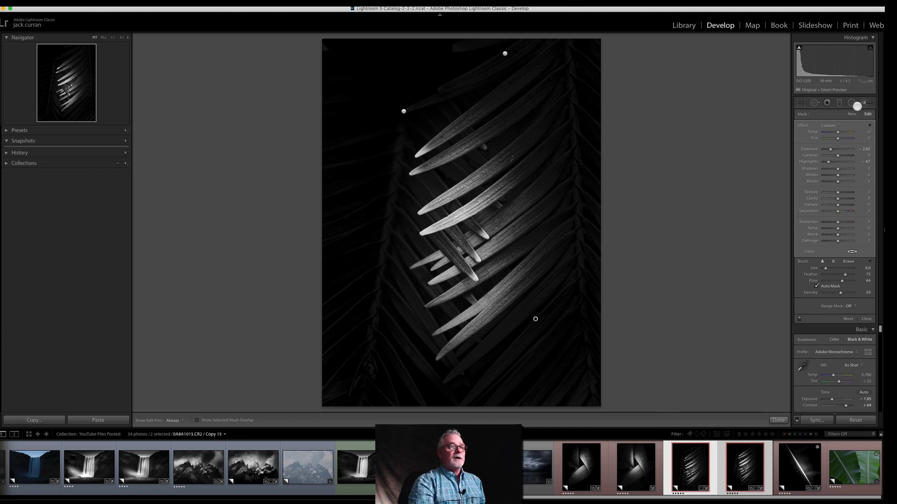
# Step: Brighten the central and lower lit leaves with a new brush using reset effects, Exposure 0.74, Highlights 26 and Whites 18
pyautogui.click(853, 114)
pyautogui.click(864, 102)
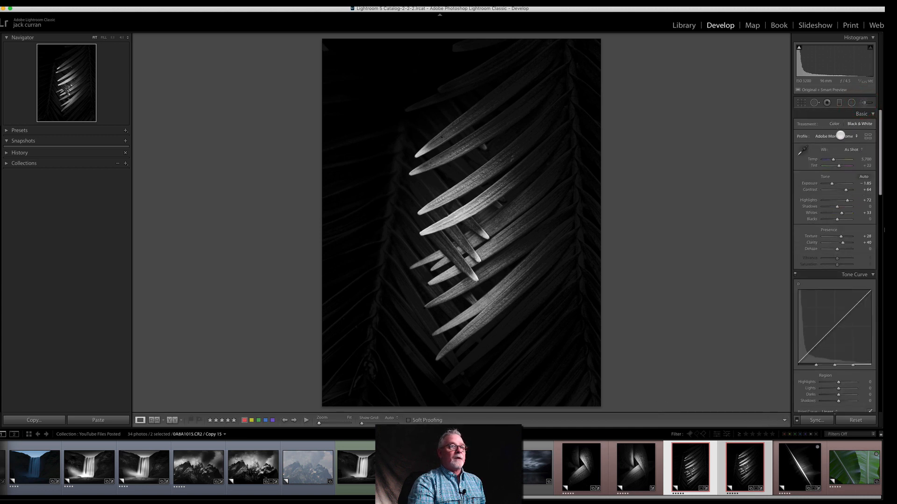
pyautogui.click(863, 102)
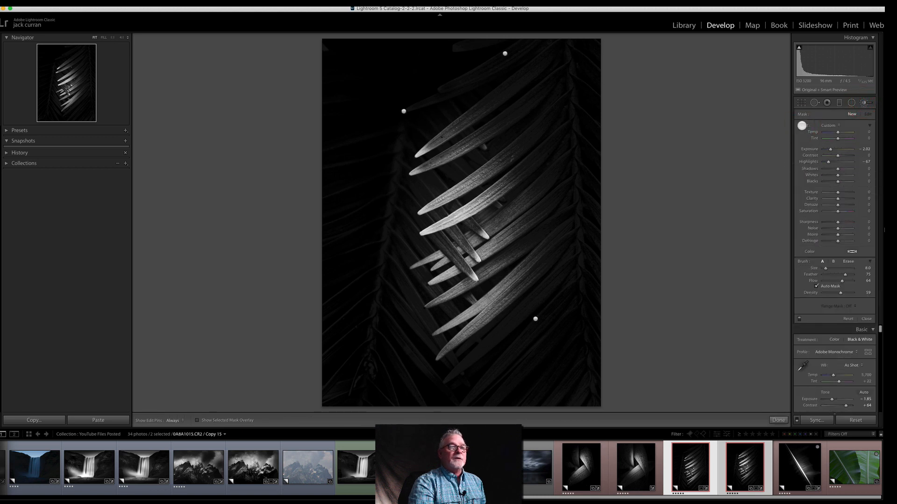
pyautogui.doubleClick(803, 125)
pyautogui.moveTo(842, 148); pyautogui.dragTo(840, 149)
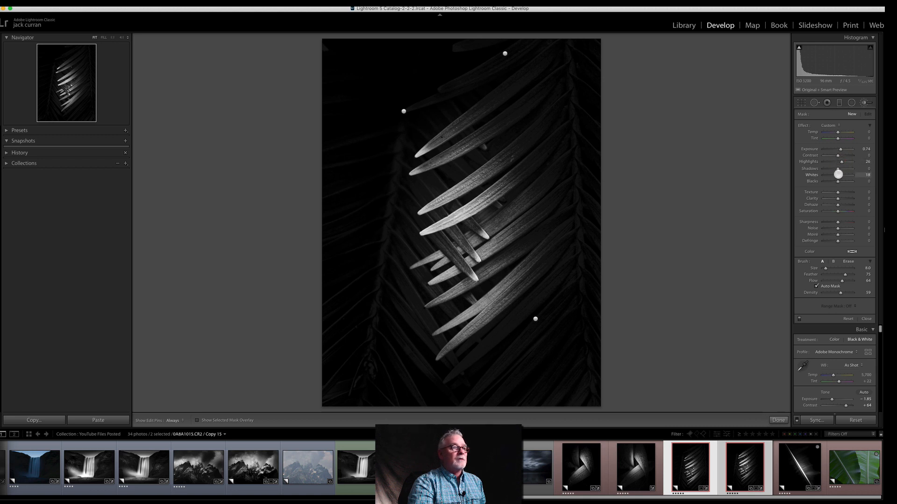
pyautogui.press('h')
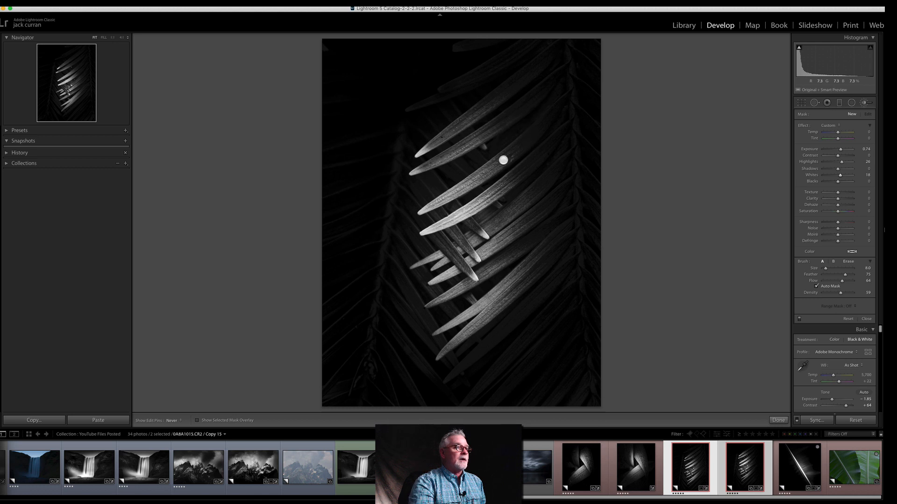
pyautogui.moveTo(483, 243)
pyautogui.mouseDown()
pyautogui.moveTo(556, 196)
pyautogui.moveTo(490, 302)
pyautogui.moveTo(531, 234)
pyautogui.mouseUp()
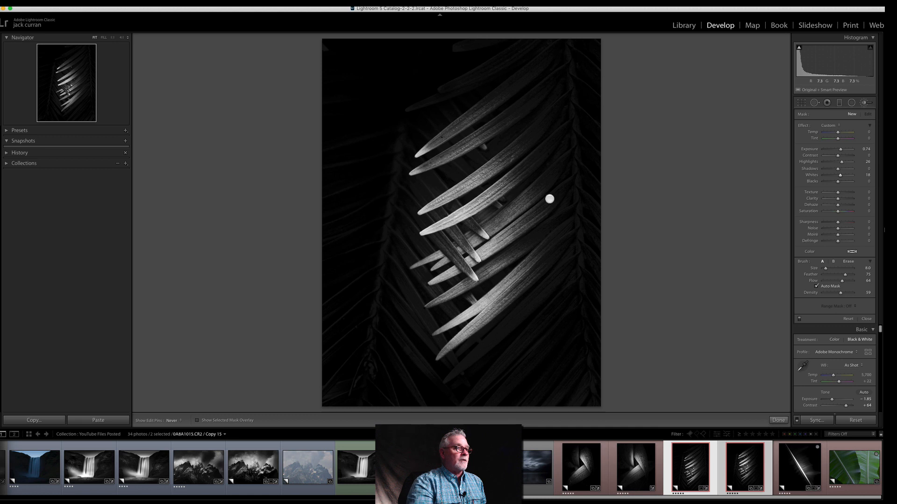
pyautogui.moveTo(472, 273); pyautogui.dragTo(444, 292)
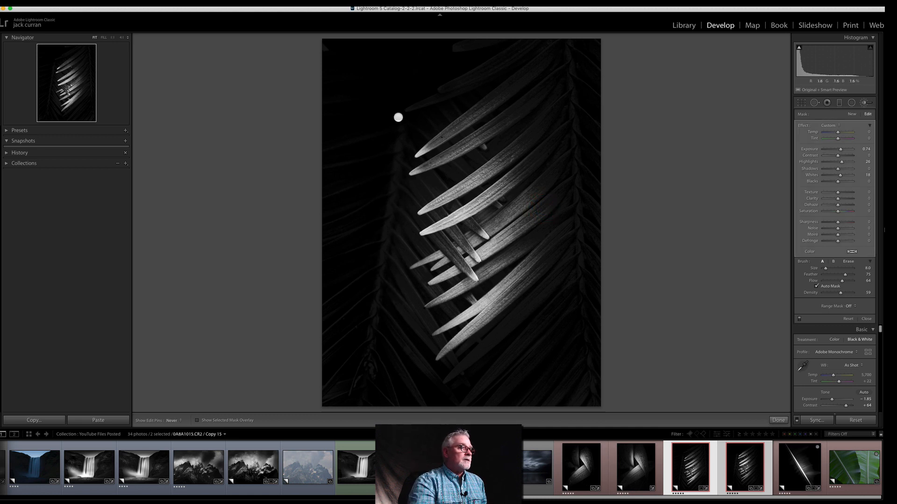
pyautogui.click(423, 86)
pyautogui.press('h')
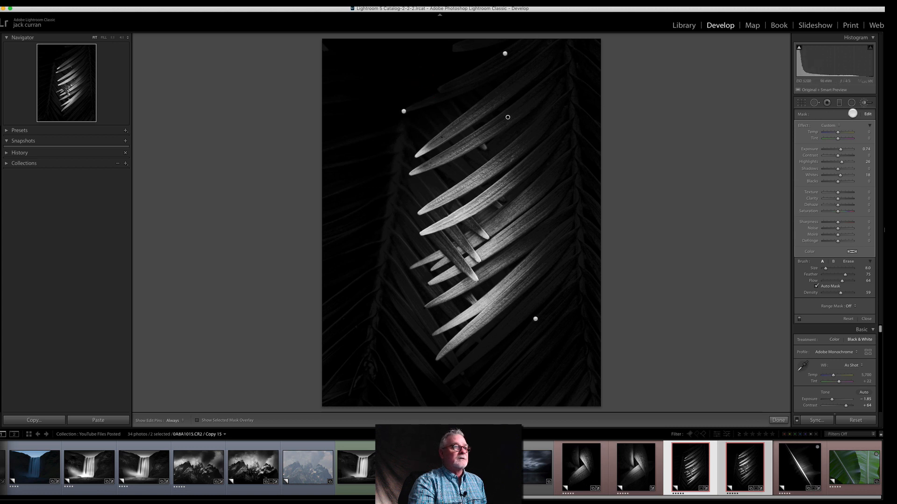
# Step: Extend the brightening over the upper and middle lit leaves with the brush reduced to size 4
pyautogui.press('[')
pyautogui.press('[')
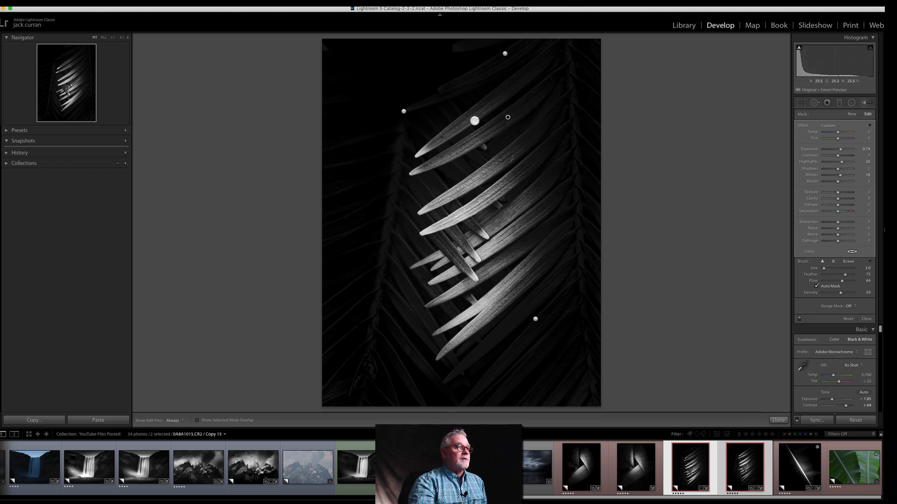
pyautogui.press('h')
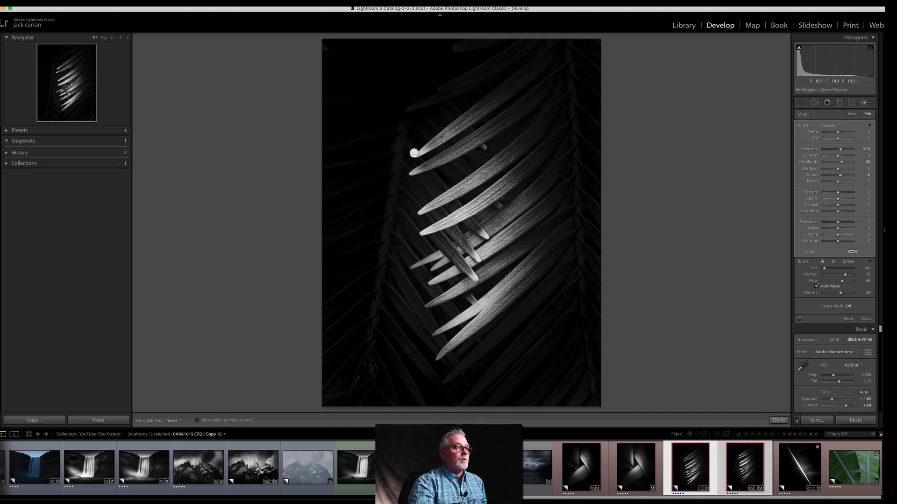
pyautogui.press('h')
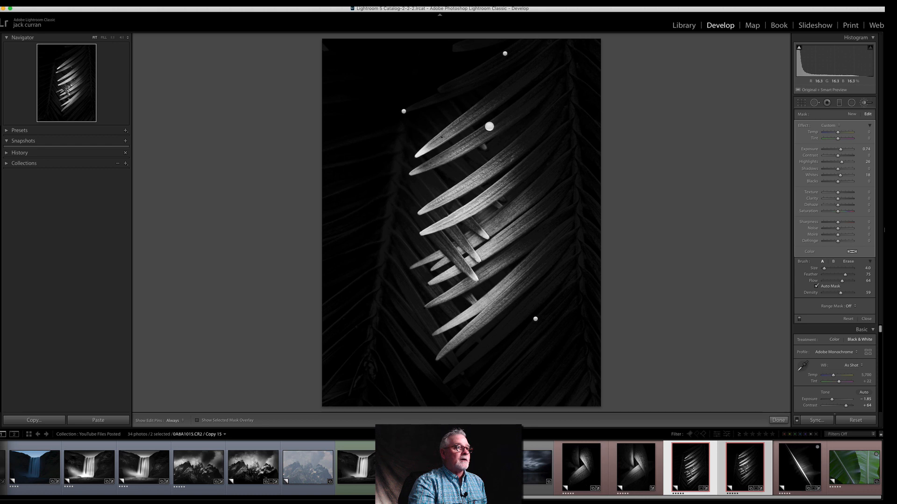
pyautogui.press('h')
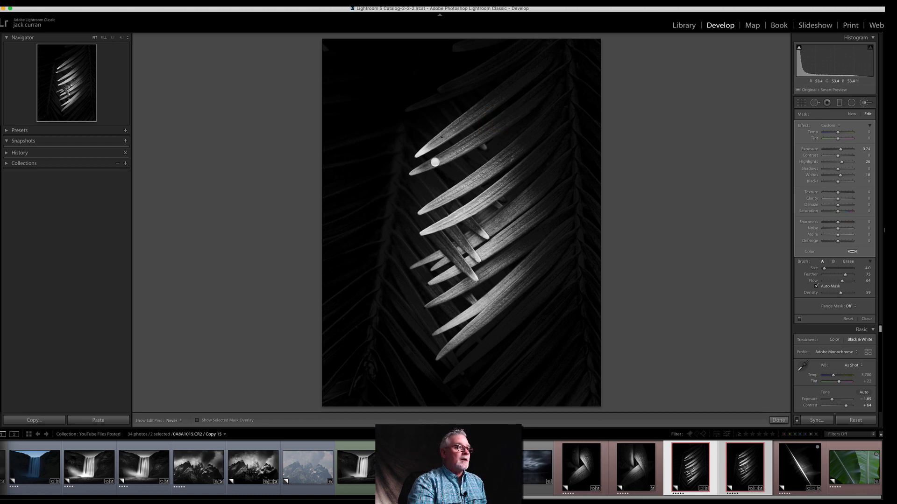
pyautogui.moveTo(506, 120)
pyautogui.mouseDown()
pyautogui.moveTo(522, 145)
pyautogui.moveTo(463, 175)
pyautogui.mouseUp()
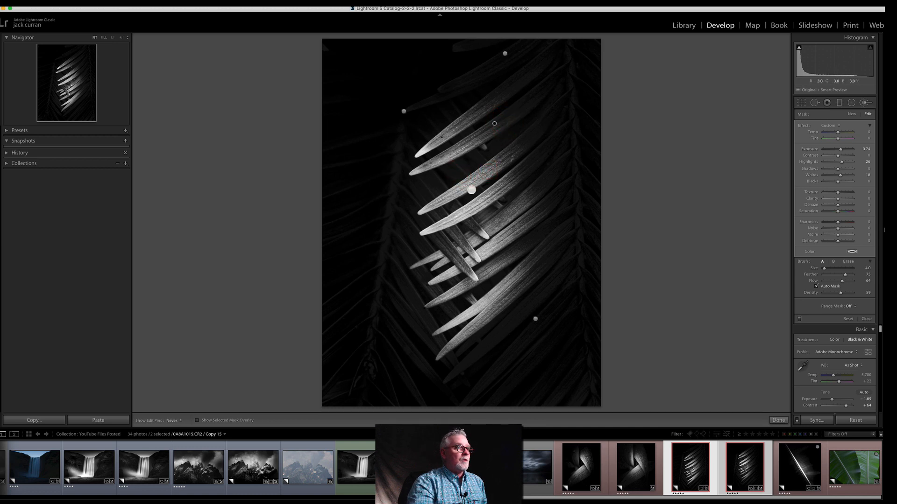
pyautogui.moveTo(488, 202); pyautogui.dragTo(585, 166)
pyautogui.moveTo(486, 238); pyautogui.dragTo(555, 181)
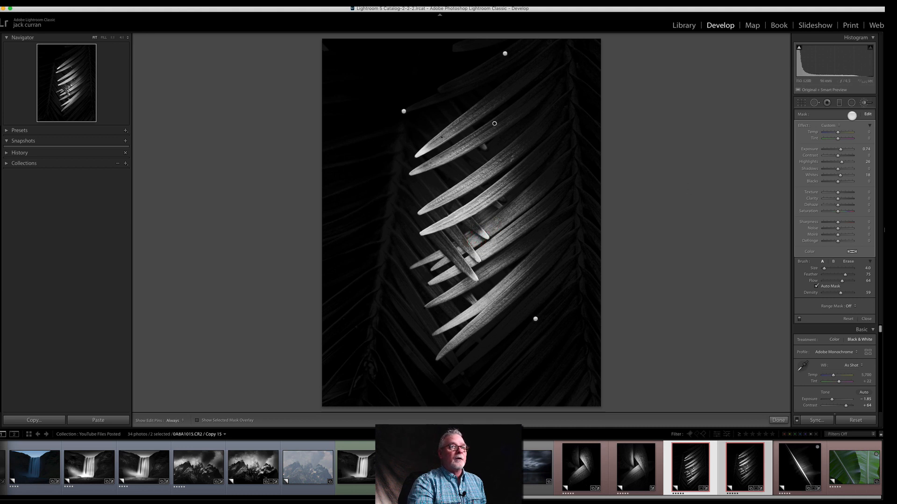
# Step: Lighten the dim stem and leaves left of the lit ones with a new reset size 13 brush, Shadows 54 and Exposure 2.17
pyautogui.click(852, 115)
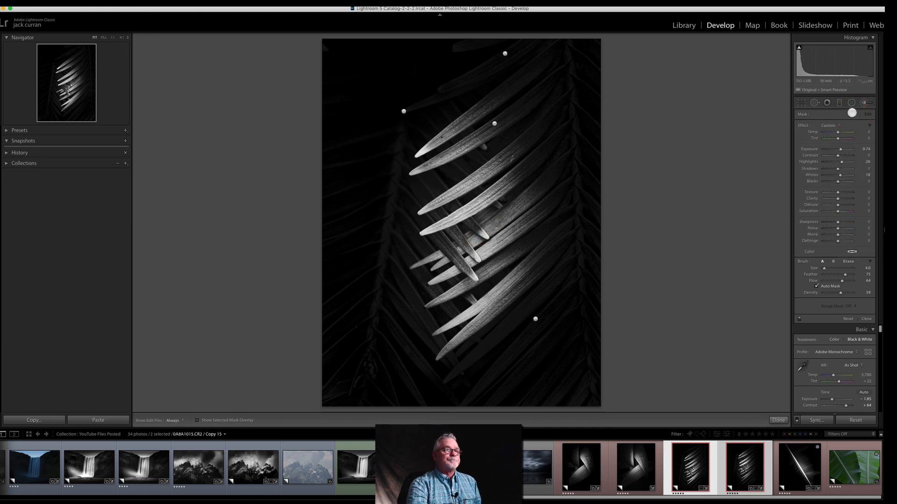
pyautogui.doubleClick(803, 125)
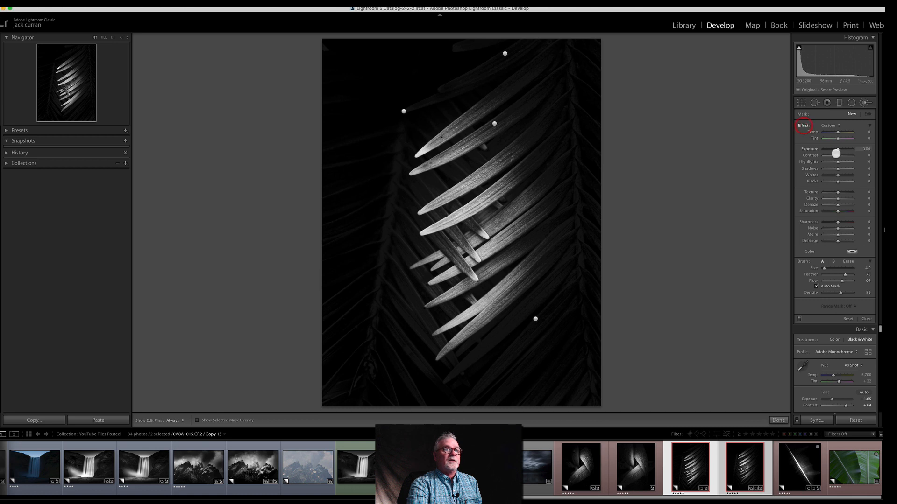
pyautogui.moveTo(840, 149); pyautogui.dragTo(840, 150)
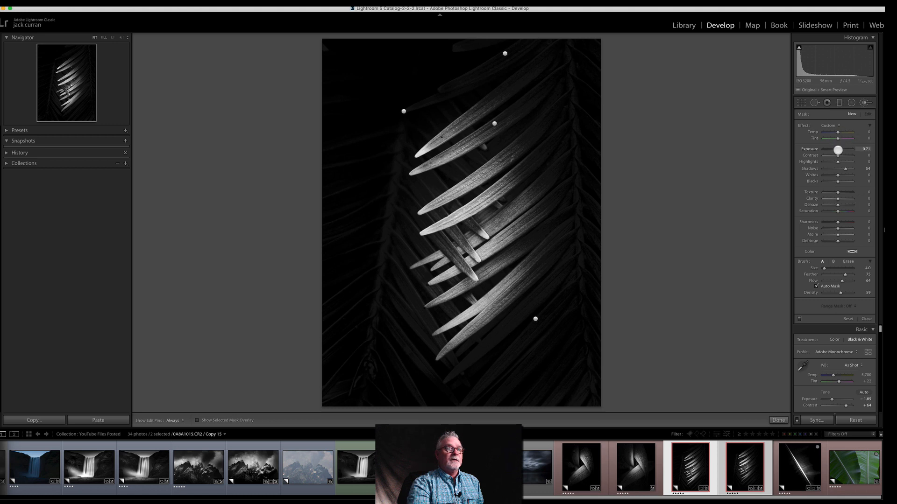
pyautogui.scroll(5, 400, 140)
pyautogui.press('h')
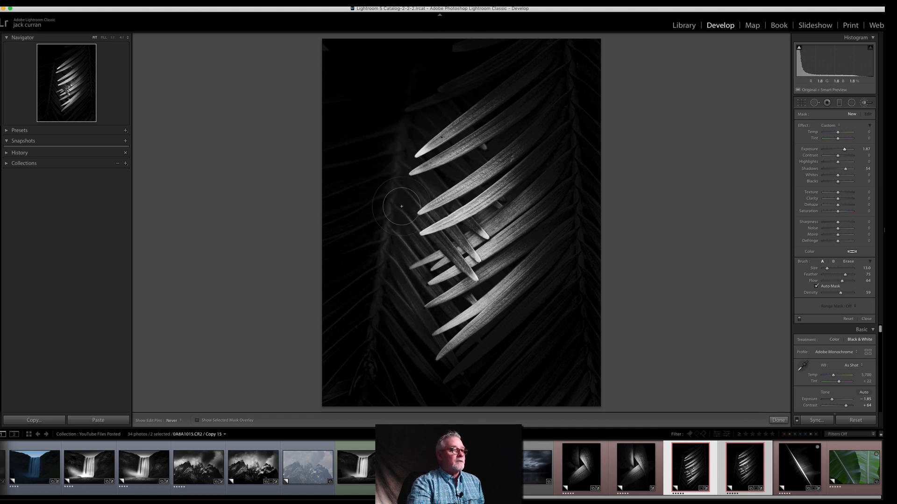
pyautogui.press('h')
pyautogui.press('h')
pyautogui.press('h')
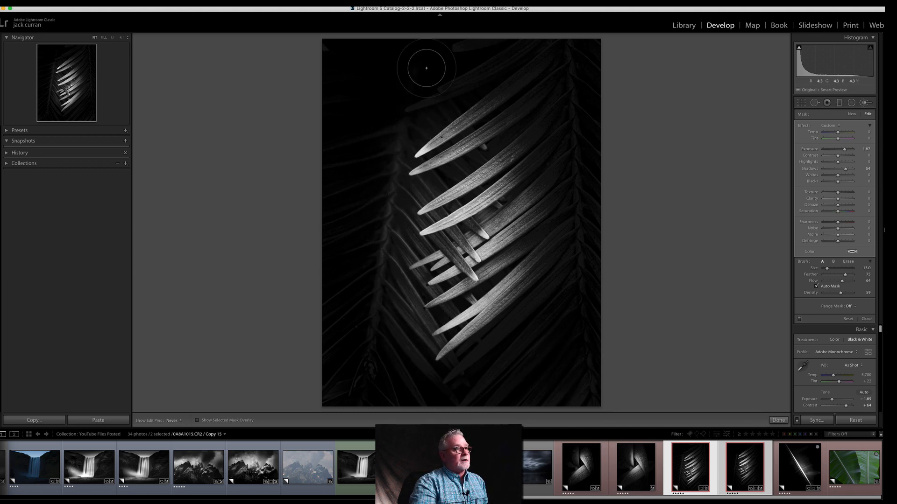
pyautogui.press('h')
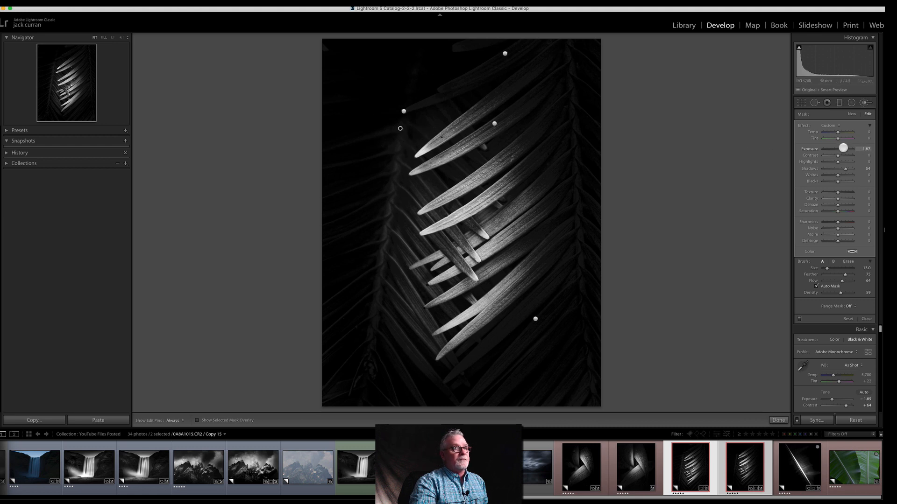
pyautogui.moveTo(847, 149); pyautogui.dragTo(844, 149)
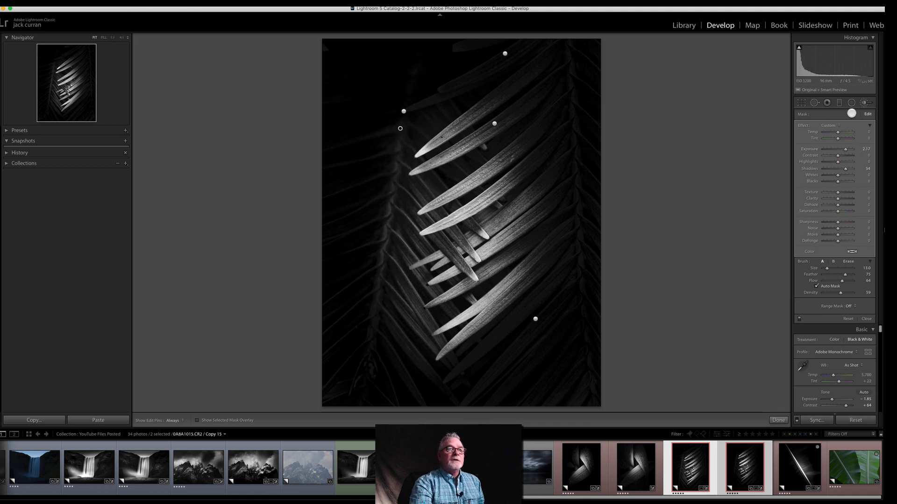
# Step: Darken the background beyond the left stem with a new reset brush, Exposure -1.69, Highlights -45 and Shadows -37
pyautogui.click(851, 114)
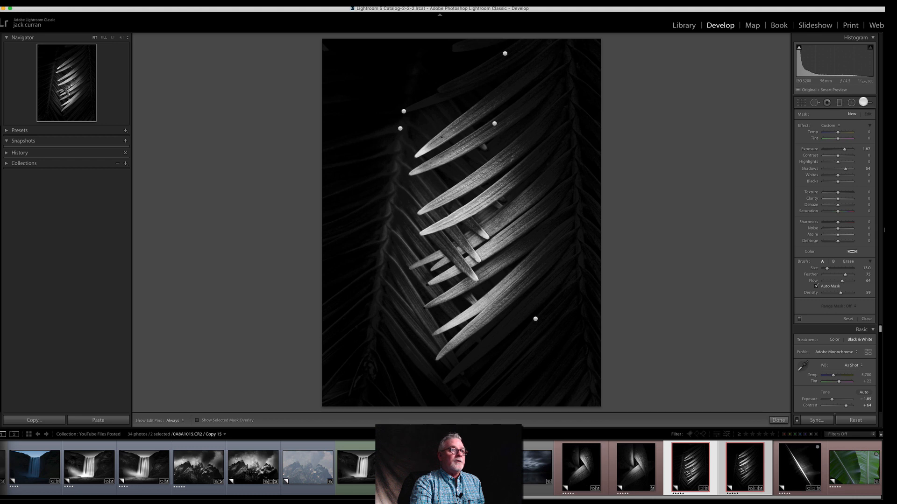
pyautogui.click(863, 102)
pyautogui.click(862, 103)
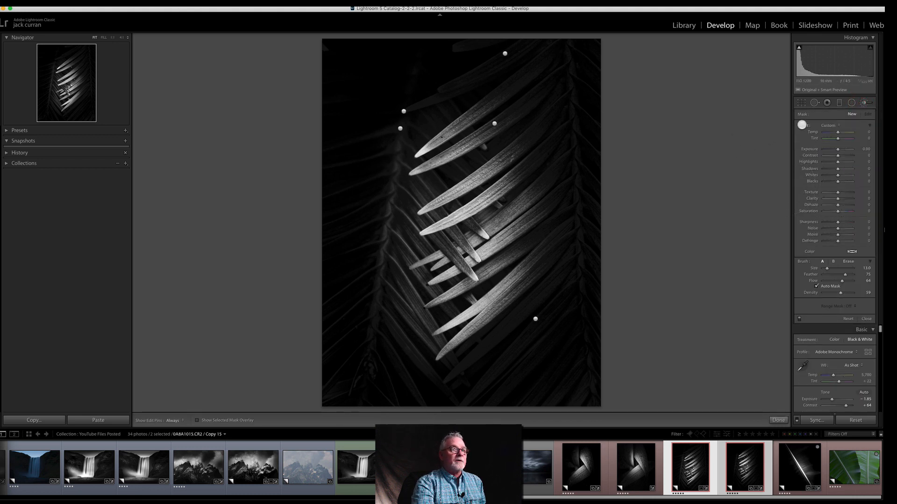
pyautogui.moveTo(837, 149); pyautogui.dragTo(835, 148)
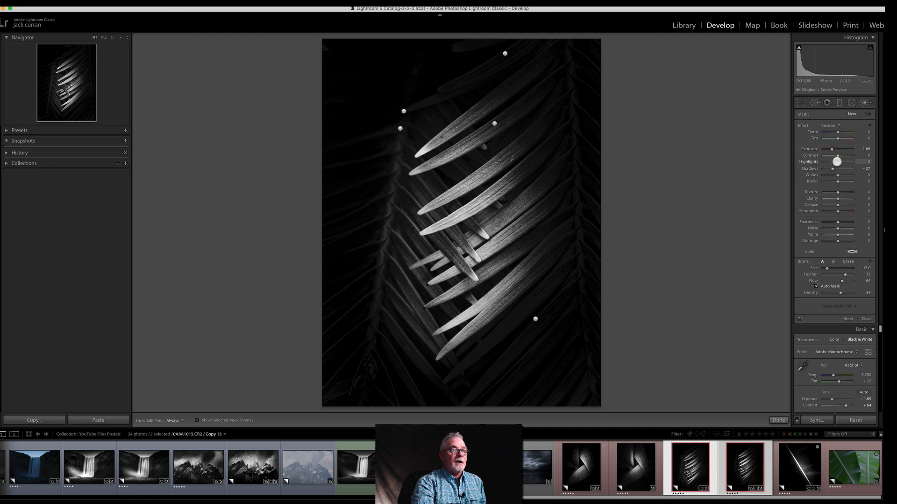
pyautogui.moveTo(828, 162); pyautogui.dragTo(831, 162)
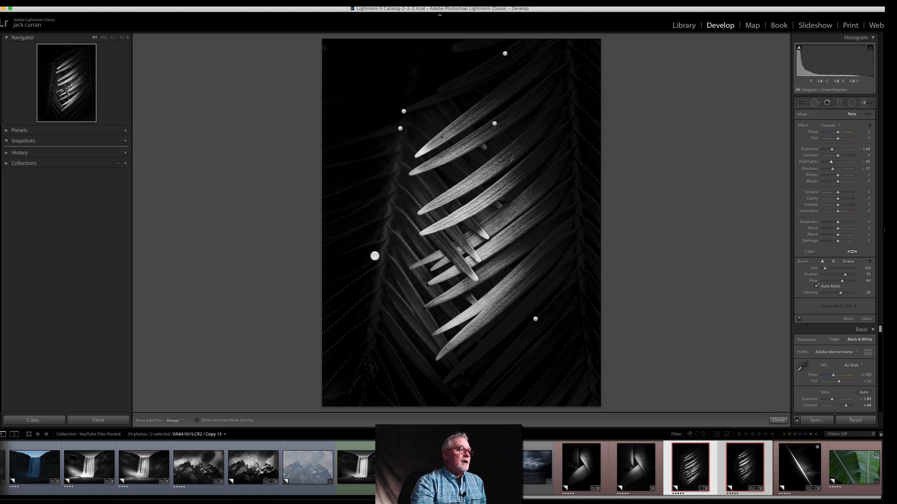
pyautogui.click(401, 87)
pyautogui.click(361, 355)
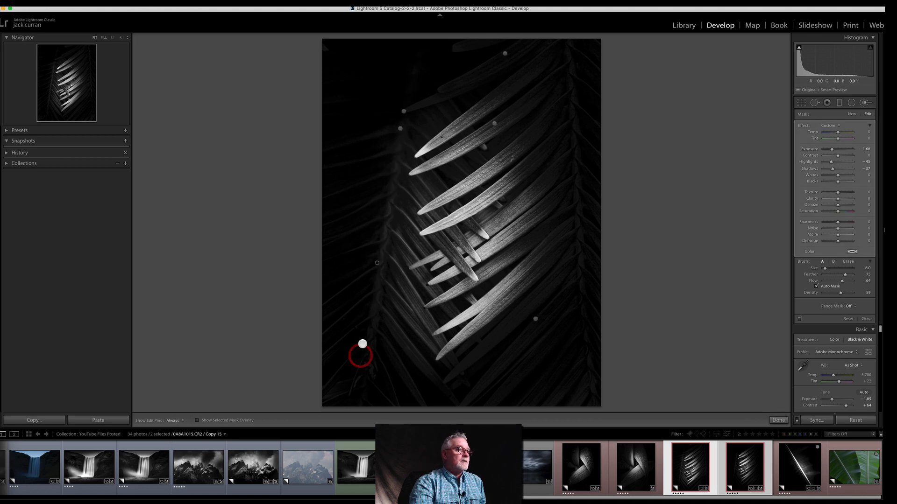
pyautogui.click(423, 59)
pyautogui.click(351, 313)
pyautogui.click(394, 70)
pyautogui.press('h')
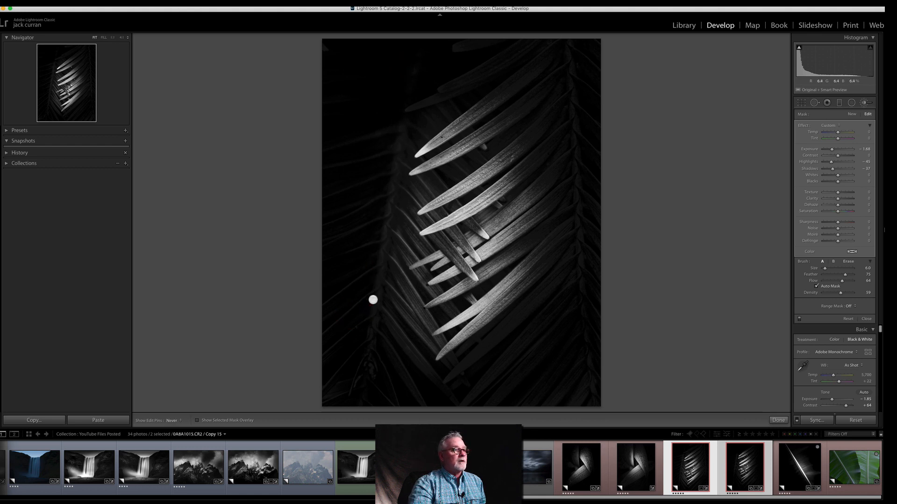
pyautogui.click(417, 95)
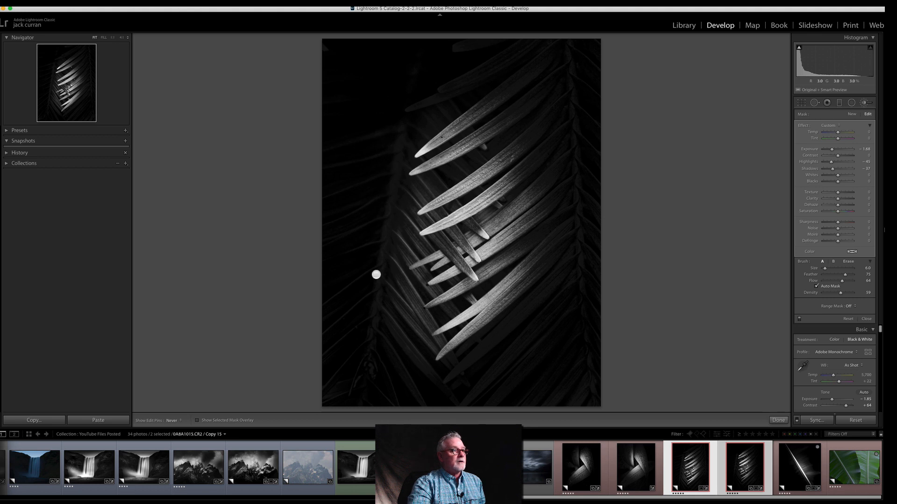
pyautogui.click(366, 345)
pyautogui.press('h')
pyautogui.click(379, 128)
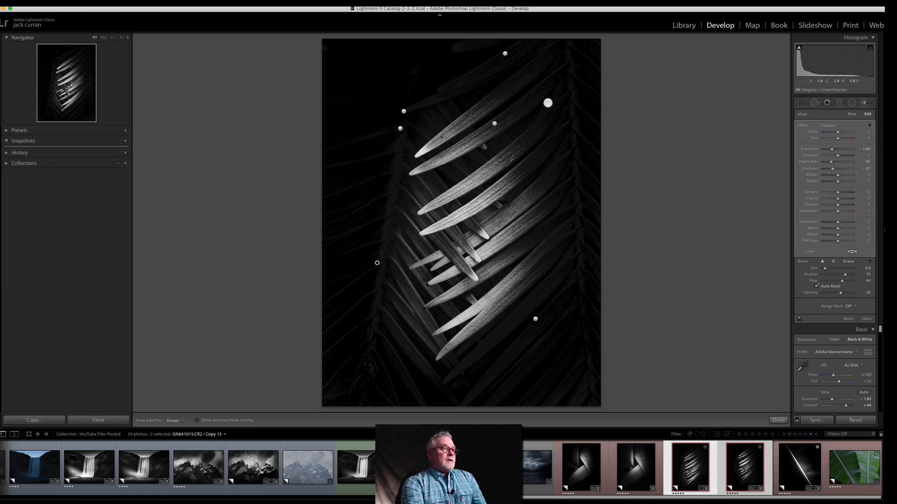
# Step: Compare the two selected frond versions side by side in the Library's Survey view
pyautogui.click(683, 27)
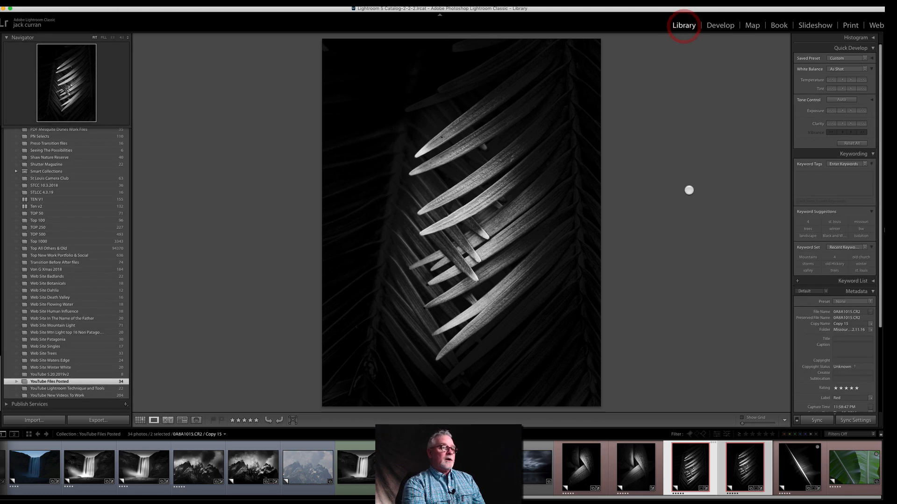
pyautogui.click(183, 420)
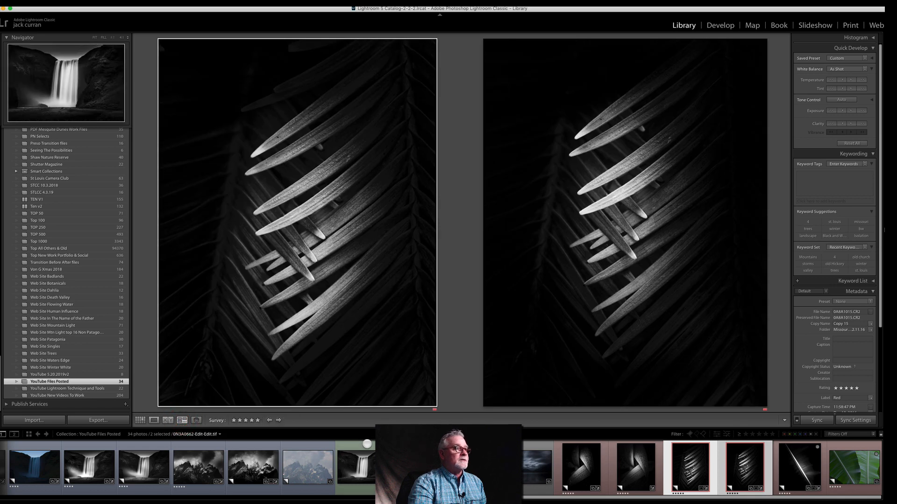
# Step: Compare the colour banana leaf photo side by side with its finished black-and-white version, reordered with the colour photo first
pyautogui.press('Tab')
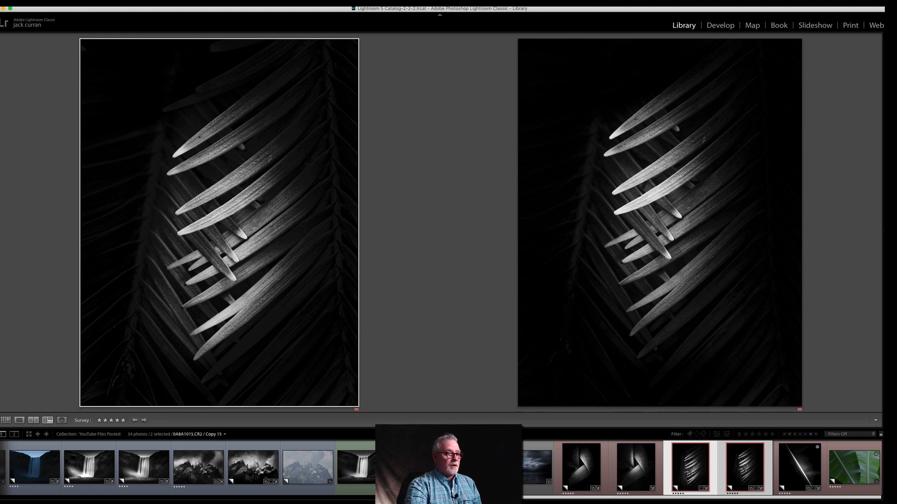
pyautogui.click(863, 443)
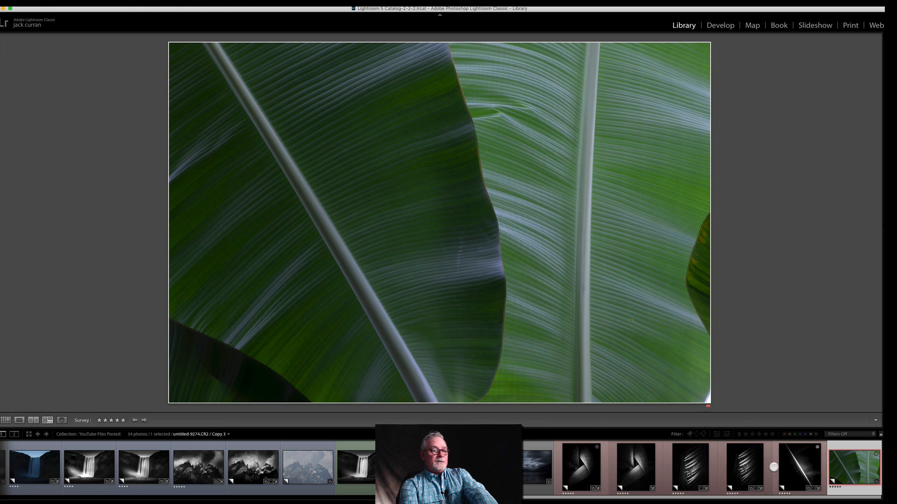
pyautogui.keyDown('super'); pyautogui.click(798, 467); pyautogui.keyUp('super')
pyautogui.moveTo(262, 66); pyautogui.dragTo(631, 140)
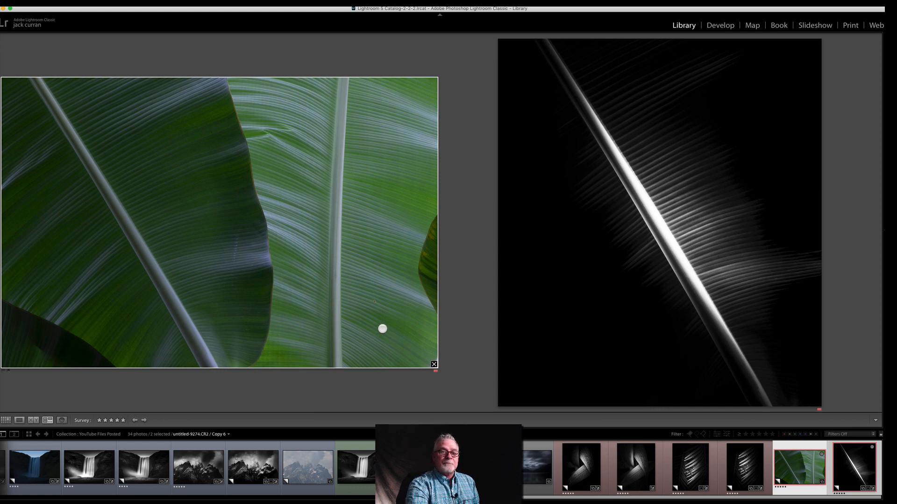
# Step: Open the colour banana leaf photo on its own in the Develop module
pyautogui.doubleClick(256, 256)
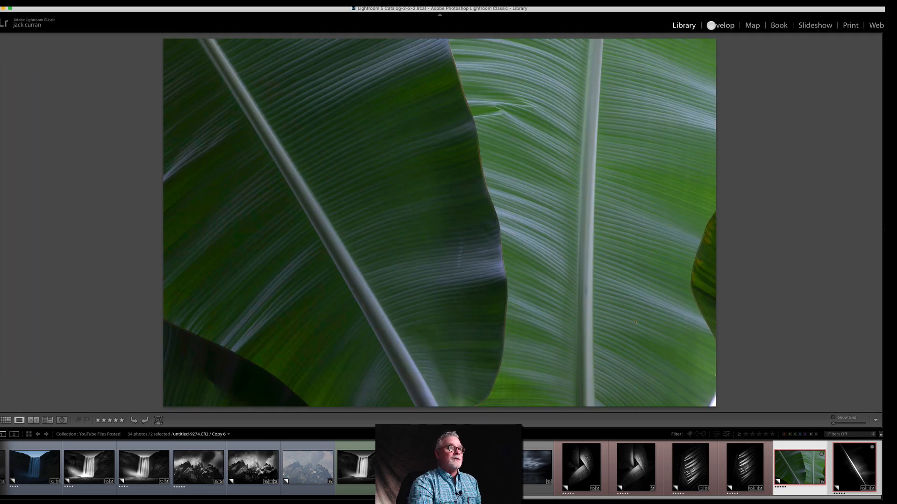
pyautogui.click(720, 25)
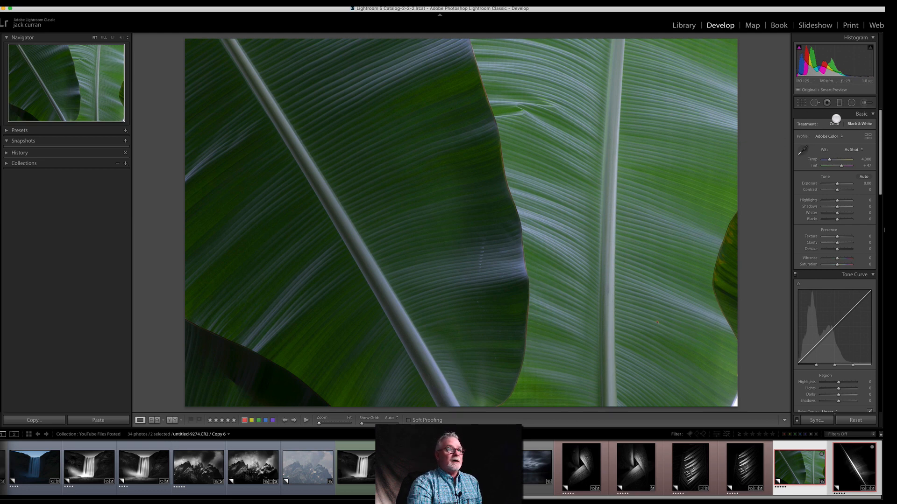
# Step: Try a portrait crop of the leaf photo around the long diagonal stem
pyautogui.click(801, 103)
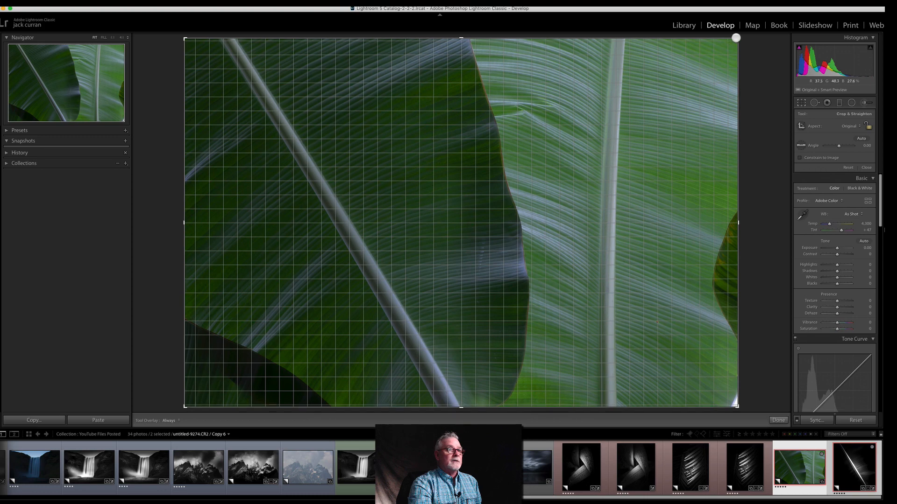
pyautogui.moveTo(736, 38); pyautogui.dragTo(618, 46)
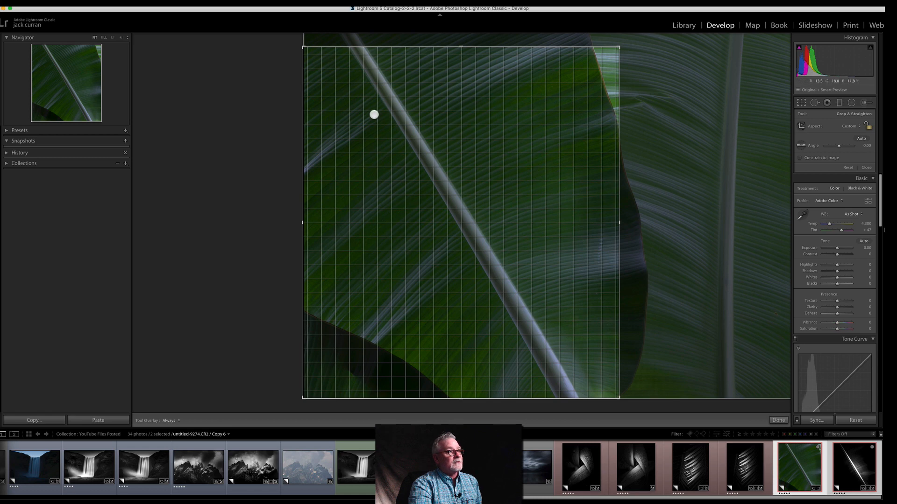
pyautogui.doubleClick(374, 114)
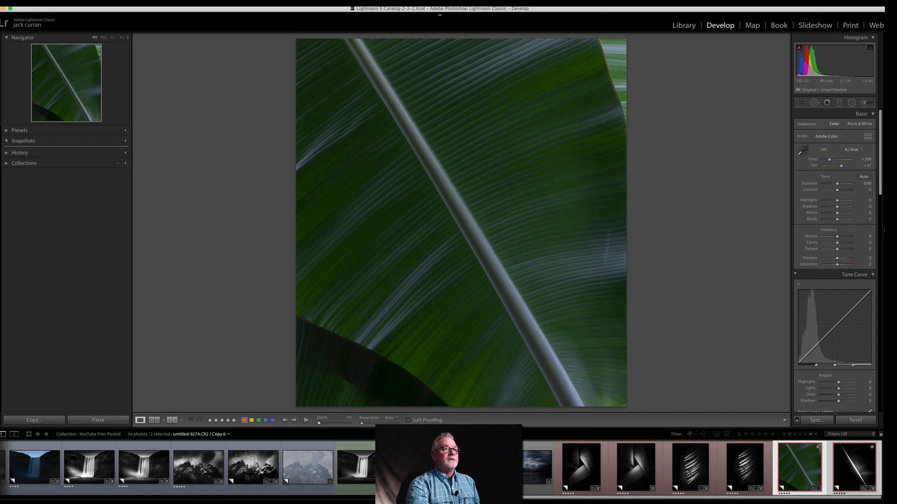
# Step: Try black and white with Exposure -1.30, Highlights +100, Whites +72, Texture -20, Clarity +7 and Dehaze +100, and reset all edits
pyautogui.click(863, 123)
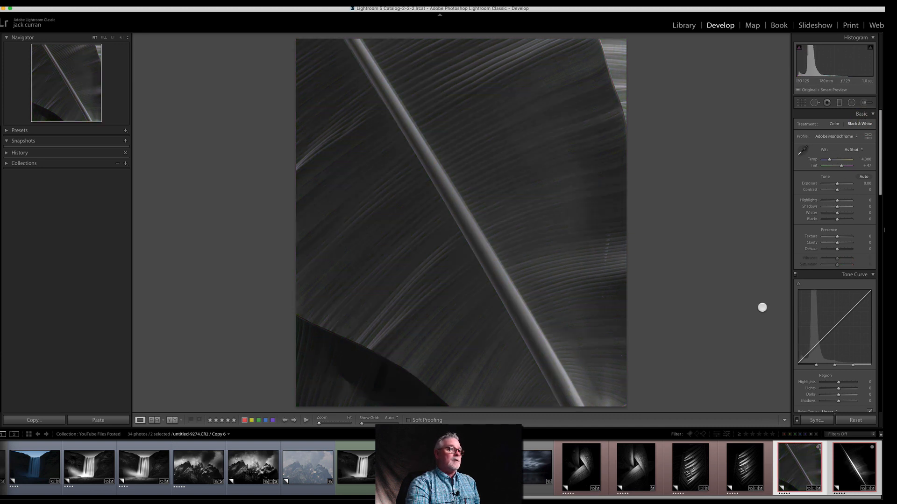
pyautogui.moveTo(836, 184); pyautogui.dragTo(847, 212)
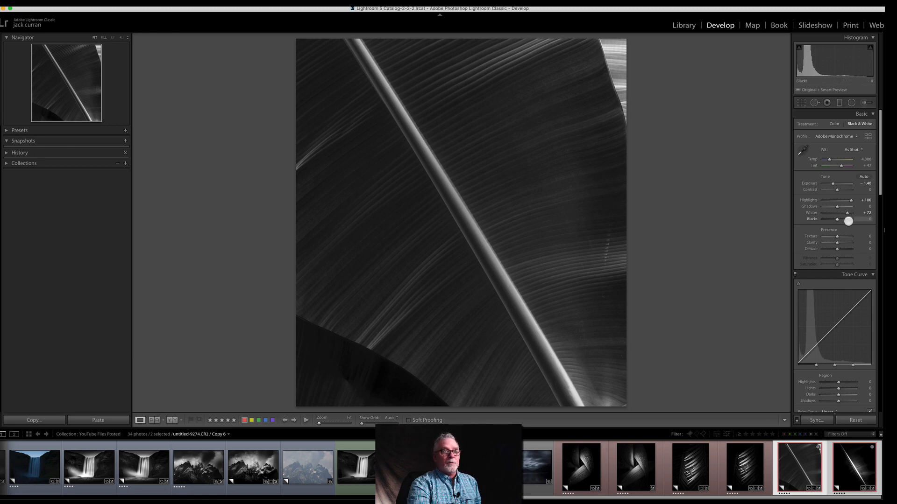
pyautogui.moveTo(847, 234)
pyautogui.mouseDown()
pyautogui.moveTo(860, 233)
pyautogui.moveTo(835, 242)
pyautogui.moveTo(854, 246)
pyautogui.mouseUp()
pyautogui.moveTo(833, 184); pyautogui.dragTo(831, 184)
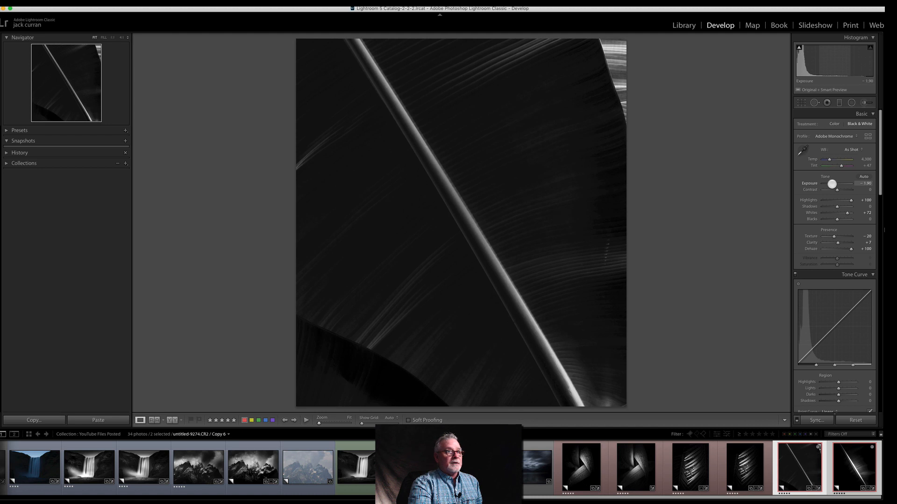
pyautogui.moveTo(834, 183); pyautogui.dragTo(830, 189)
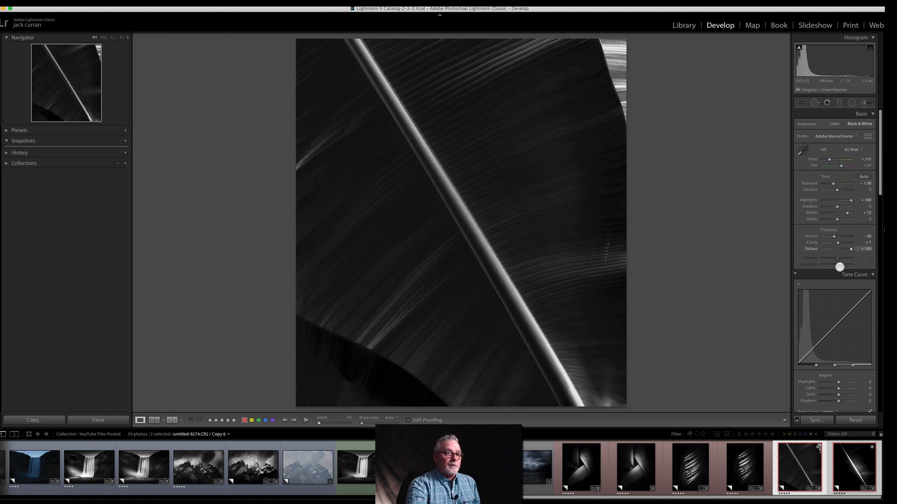
pyautogui.click(857, 420)
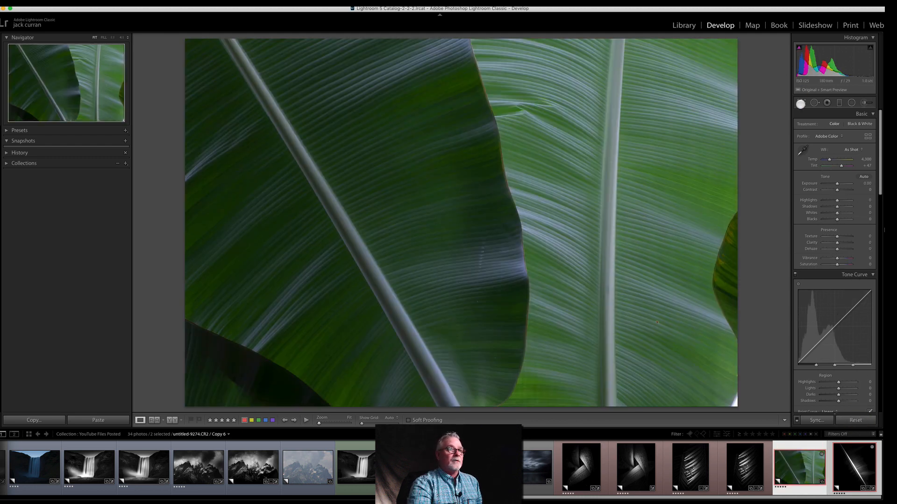
# Step: Crop the leaf photo to a portrait frame around the diagonal stem, cutting away most of the second leaf
pyautogui.click(801, 102)
pyautogui.moveTo(738, 37); pyautogui.dragTo(623, 44)
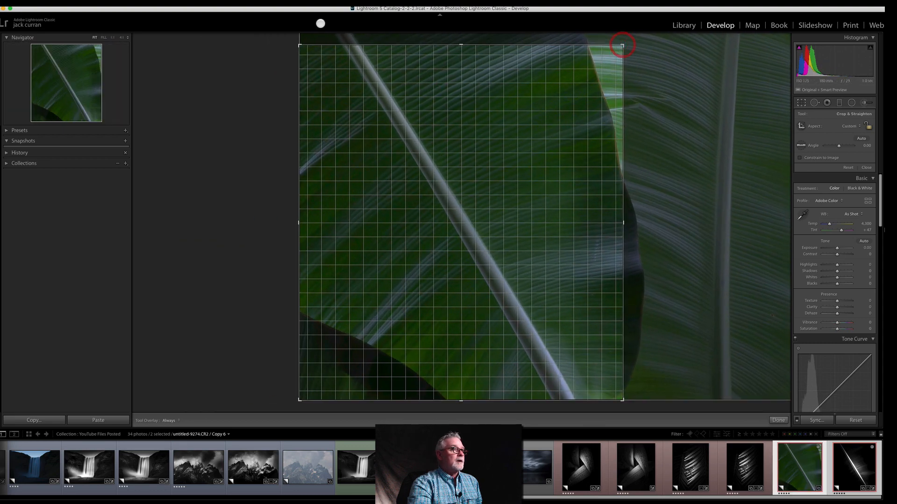
pyautogui.moveTo(459, 43); pyautogui.dragTo(461, 38)
pyautogui.doubleClick(470, 216)
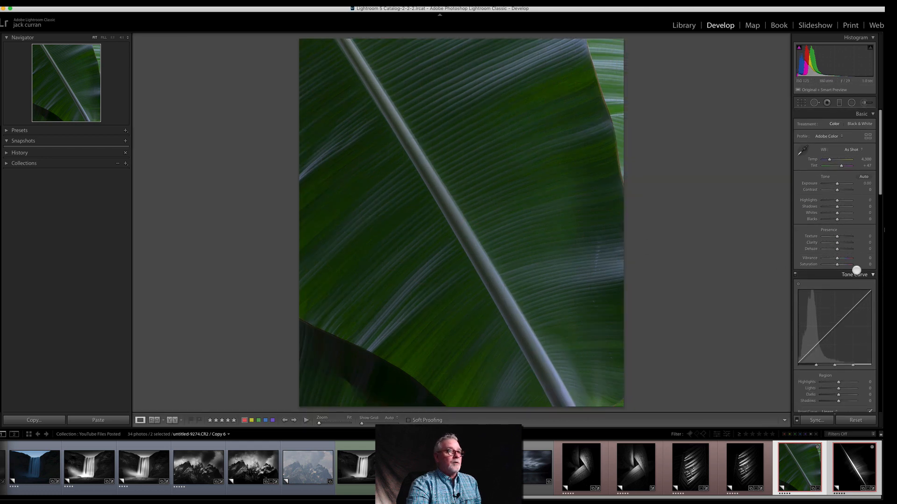
# Step: Convert the cropped leaf to black and white with Exposure -0.65 and Whites +61
pyautogui.click(862, 123)
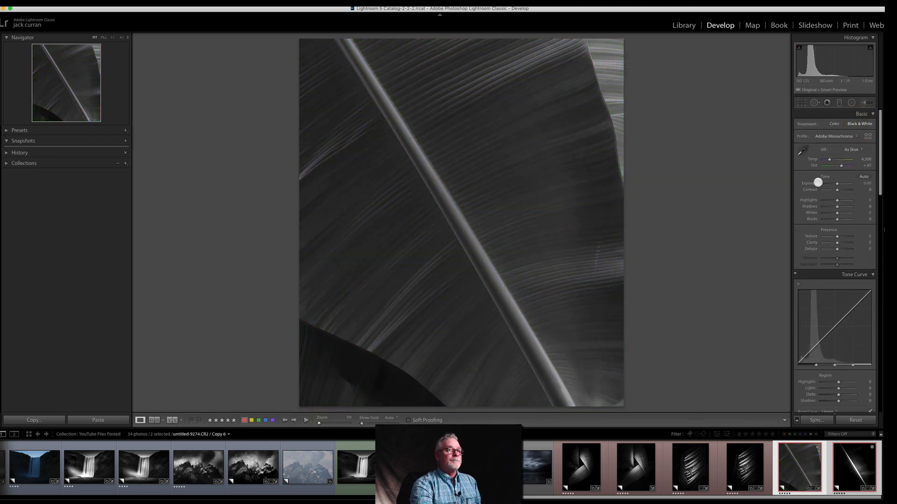
pyautogui.moveTo(837, 184); pyautogui.dragTo(835, 182)
pyautogui.moveTo(837, 213); pyautogui.dragTo(846, 209)
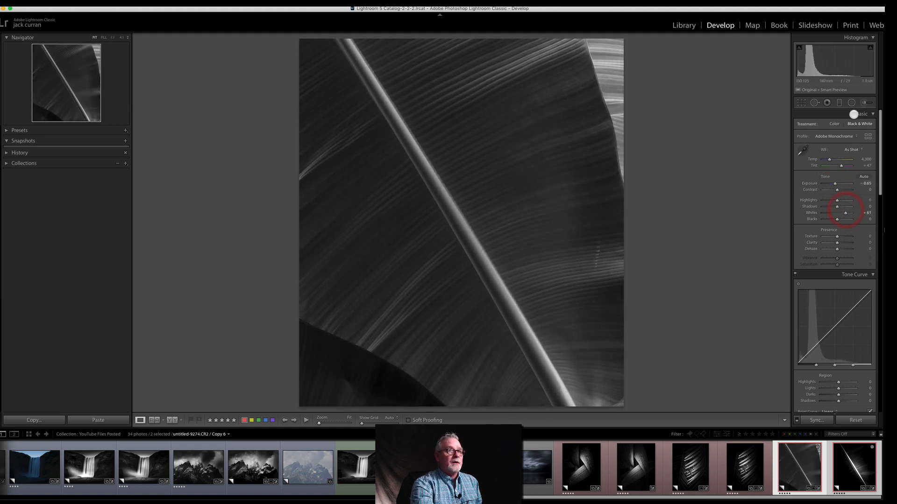
# Step: Draw a large radial filter over the diagonal stem, rotated to the stem's angle and centred on it
pyautogui.click(851, 103)
pyautogui.moveTo(449, 197); pyautogui.dragTo(537, 385)
pyautogui.moveTo(548, 196); pyautogui.dragTo(548, 140)
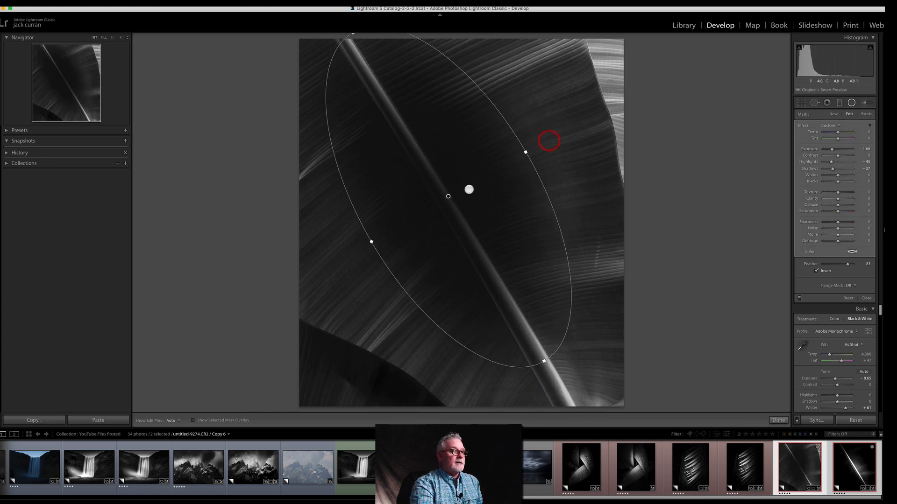
pyautogui.moveTo(449, 194); pyautogui.dragTo(453, 215)
pyautogui.moveTo(375, 260); pyautogui.dragTo(369, 260)
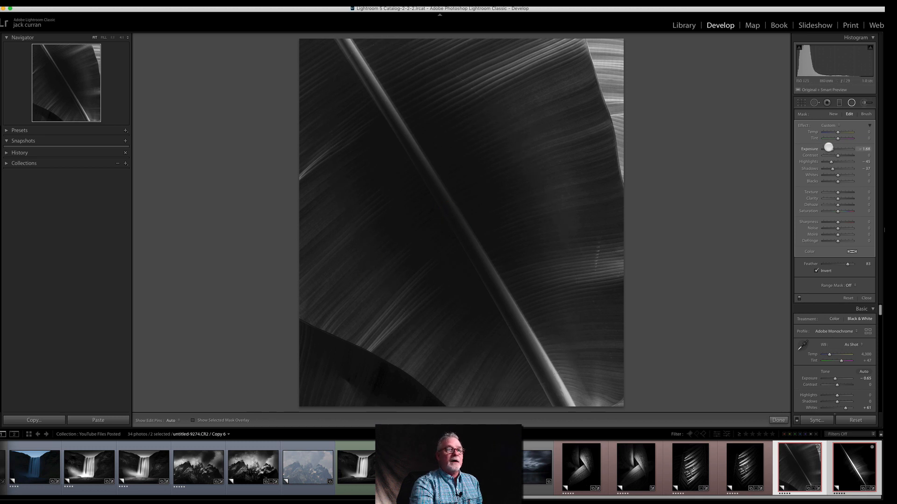
# Step: Reset the radial filter's effect and darken everything outside the ellipse with Invert off and Exposure -2.89
pyautogui.doubleClick(805, 128)
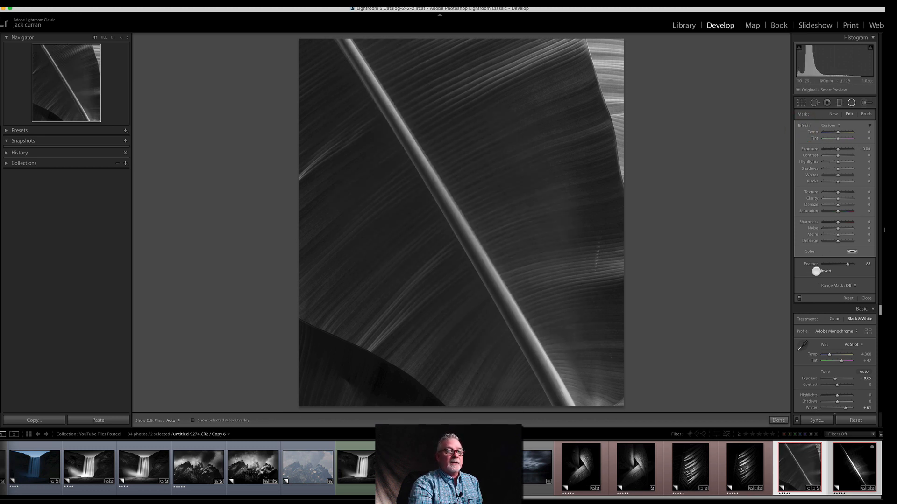
pyautogui.click(816, 271)
pyautogui.moveTo(839, 149); pyautogui.dragTo(828, 154)
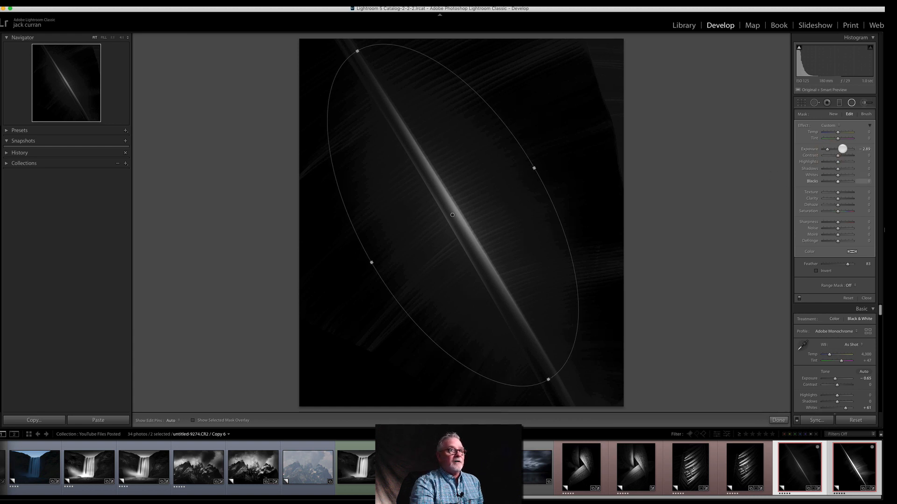
# Step: Lengthen the darkening ellipse along the stem and shift it toward the stem's upper part
pyautogui.moveTo(355, 50); pyautogui.dragTo(349, 36)
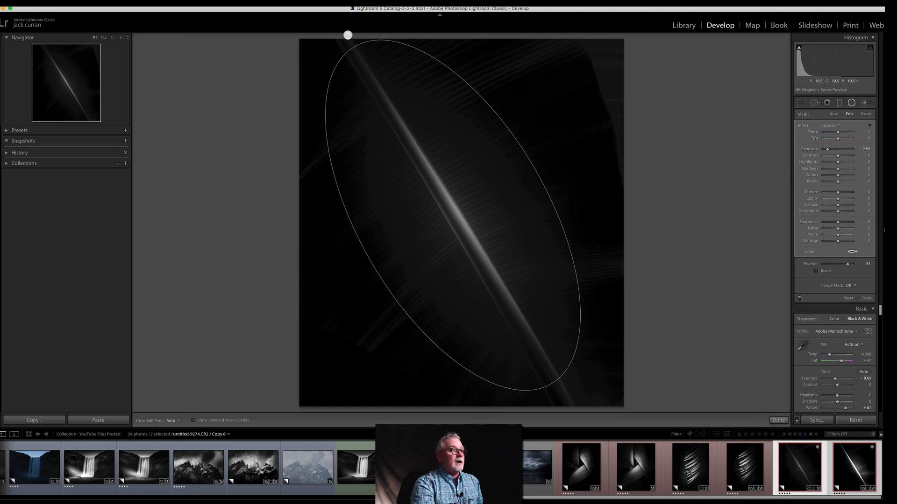
pyautogui.moveTo(559, 395); pyautogui.dragTo(567, 410)
pyautogui.moveTo(454, 214); pyautogui.dragTo(432, 168)
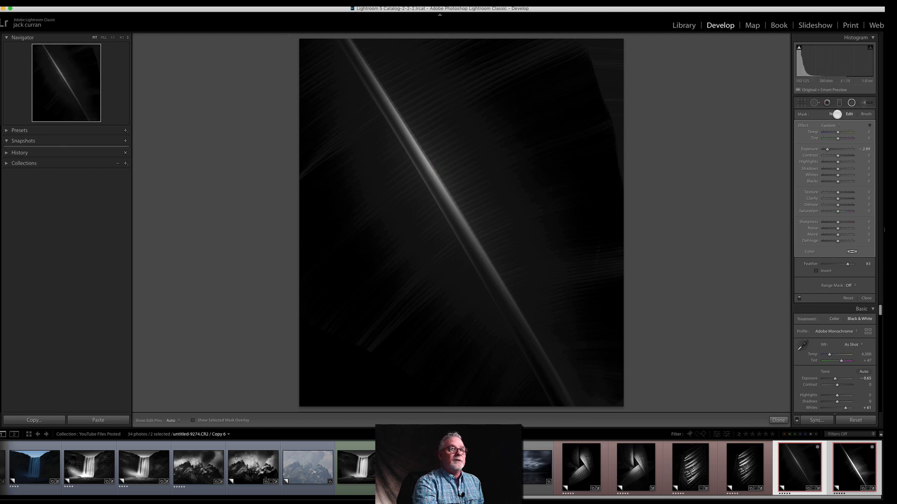
# Step: Add a second, narrow radial filter over the lower stem, rotated to follow the stem's angle
pyautogui.click(834, 114)
pyautogui.moveTo(497, 275); pyautogui.dragTo(696, 325)
pyautogui.moveTo(596, 226)
pyautogui.mouseDown()
pyautogui.moveTo(629, 302)
pyautogui.moveTo(616, 342)
pyautogui.mouseUp()
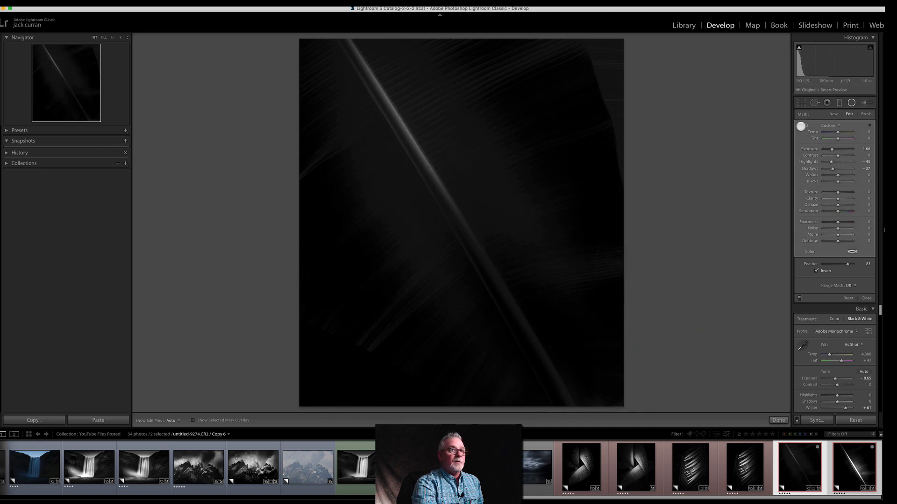
# Step: Brighten inside the second ellipse with a reset effect, Invert on and Exposure 1.26, and shift it further down the stem
pyautogui.doubleClick(800, 126)
pyautogui.click(816, 271)
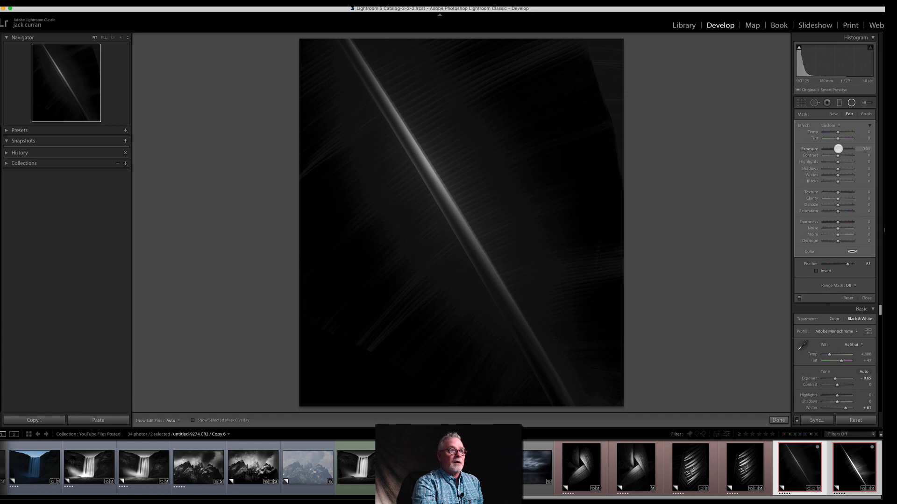
pyautogui.click(839, 149)
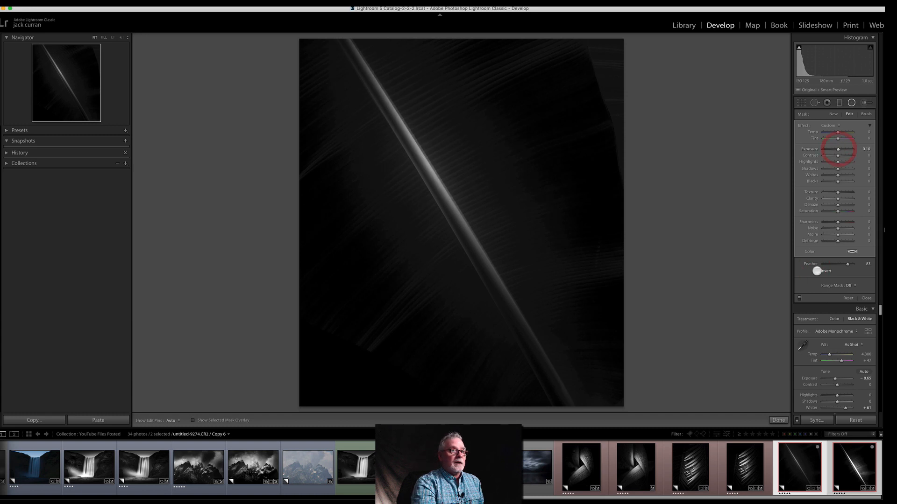
pyautogui.click(816, 270)
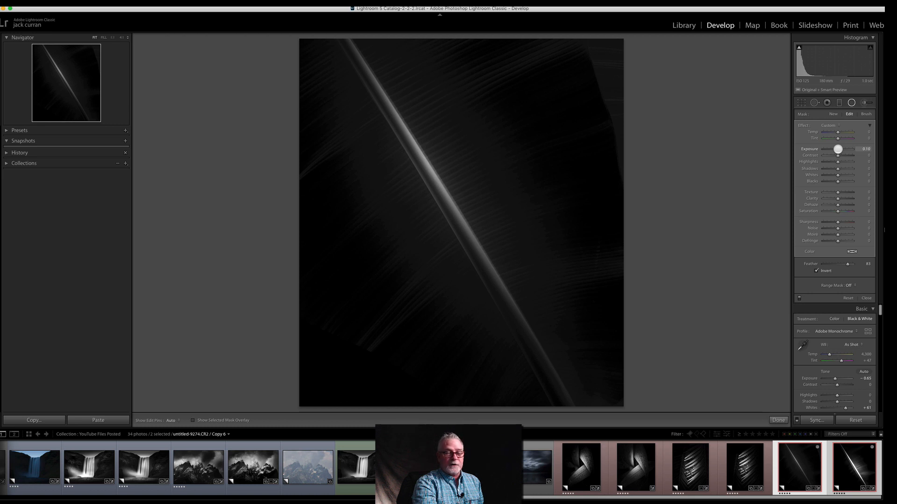
pyautogui.moveTo(838, 148); pyautogui.dragTo(842, 148)
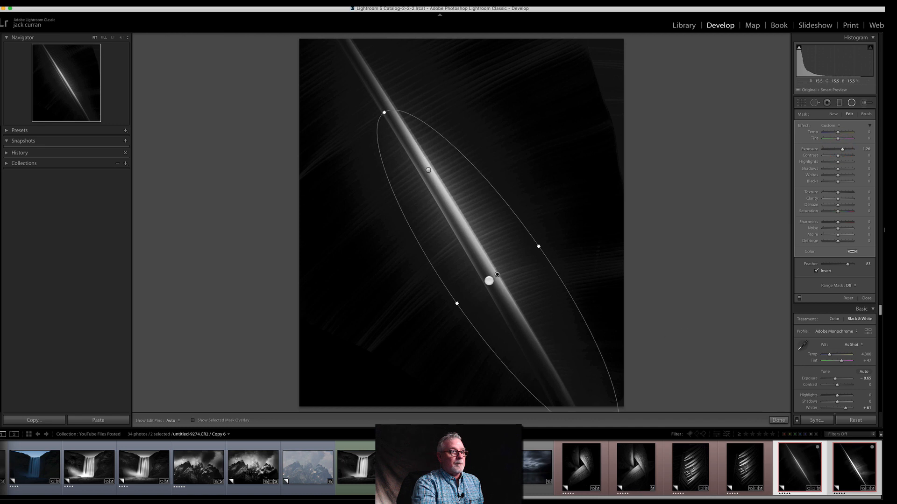
pyautogui.moveTo(496, 273); pyautogui.dragTo(531, 326)
pyautogui.moveTo(572, 295); pyautogui.dragTo(580, 295)
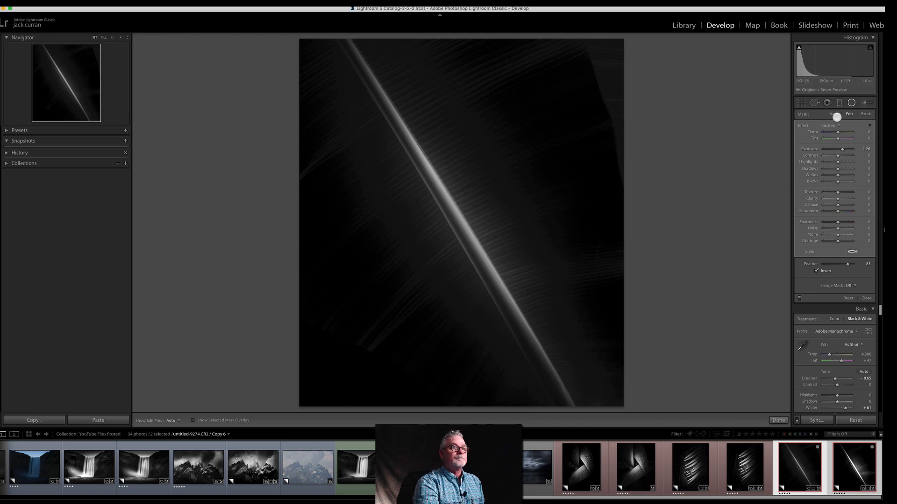
# Step: Add a third radial filter, rotated and centred on the stem, and enlarge it to span the stem's full length
pyautogui.click(833, 114)
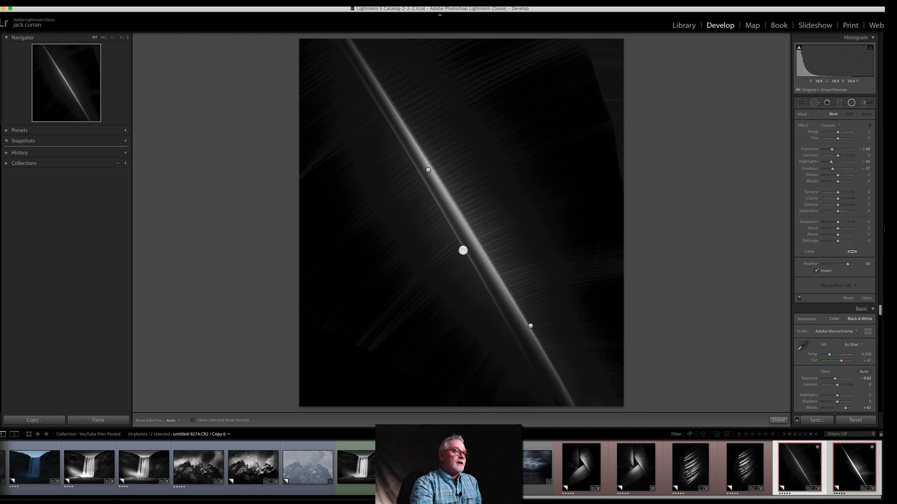
pyautogui.moveTo(444, 245); pyautogui.dragTo(658, 305)
pyautogui.moveTo(597, 194); pyautogui.dragTo(601, 358)
pyautogui.moveTo(445, 244); pyautogui.dragTo(469, 225)
pyautogui.moveTo(345, 53)
pyautogui.mouseDown()
pyautogui.moveTo(356, 60)
pyautogui.moveTo(335, 41)
pyautogui.mouseUp()
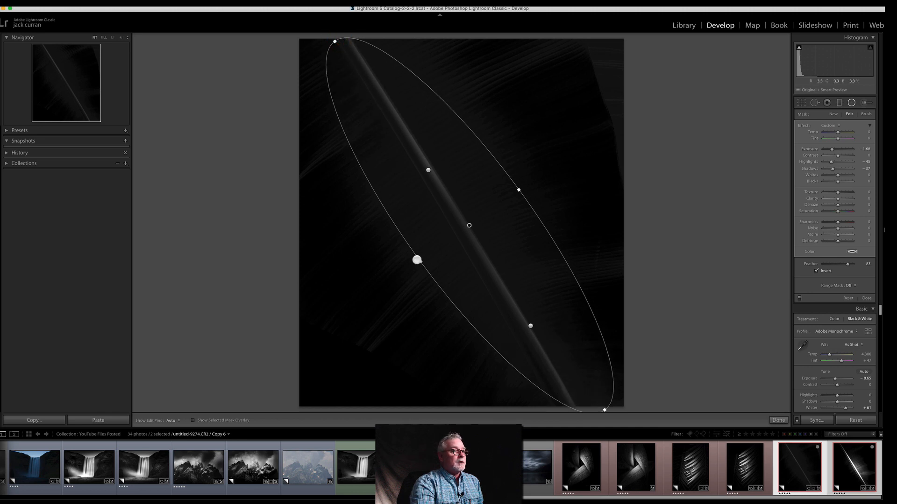
pyautogui.moveTo(420, 261); pyautogui.dragTo(404, 268)
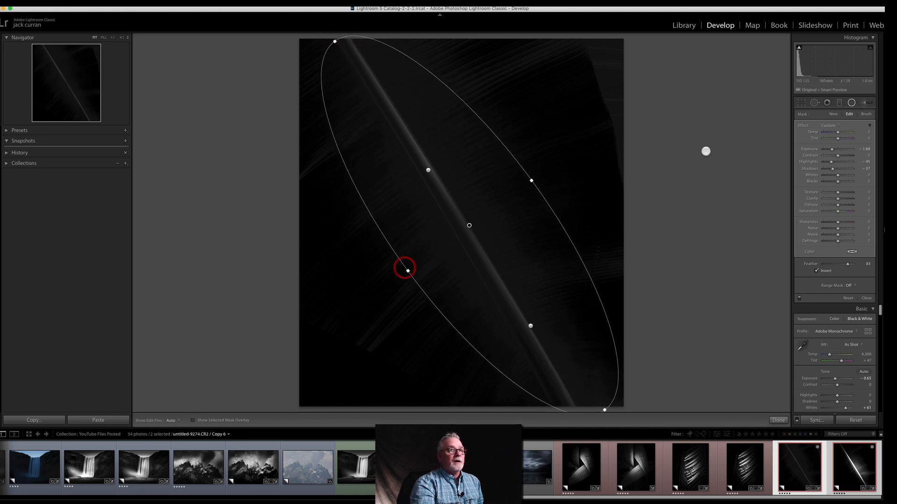
# Step: Reset the third ellipse's effect and set its Exposure to 0.22, Shadows to 83 and Clarity to 100
pyautogui.doubleClick(803, 126)
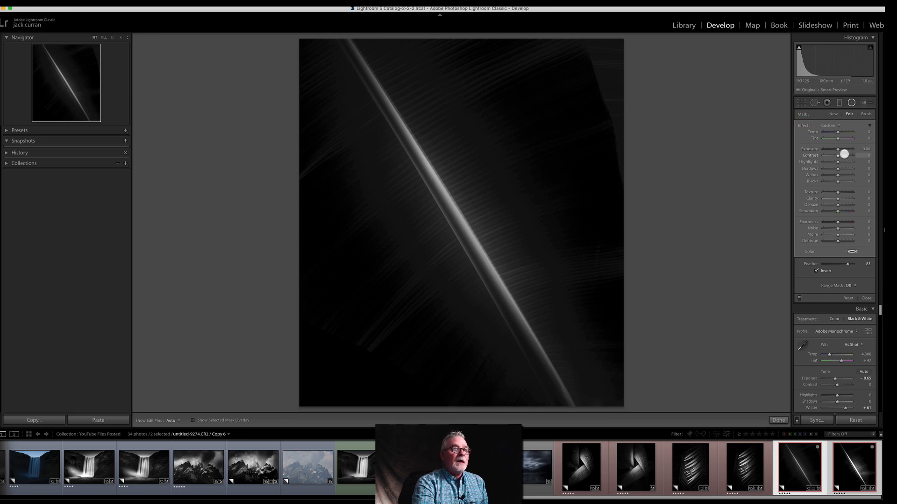
pyautogui.moveTo(837, 149); pyautogui.dragTo(838, 149)
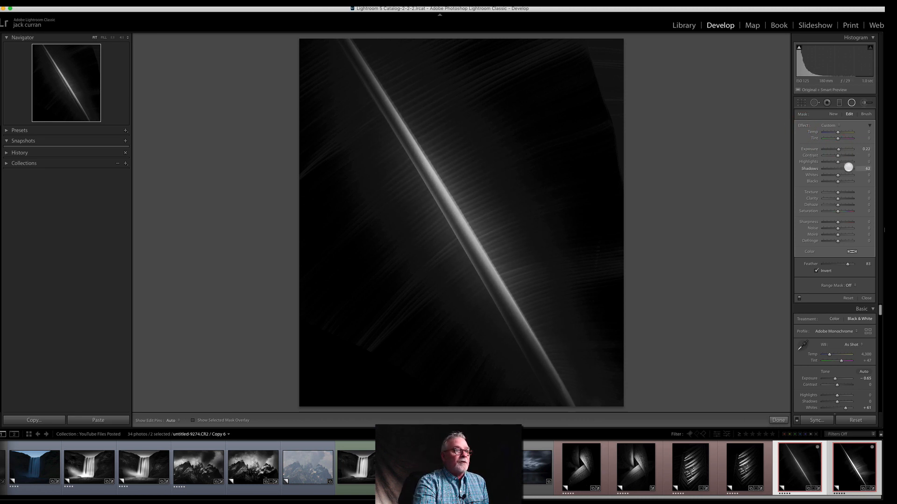
pyautogui.moveTo(838, 198); pyautogui.dragTo(856, 191)
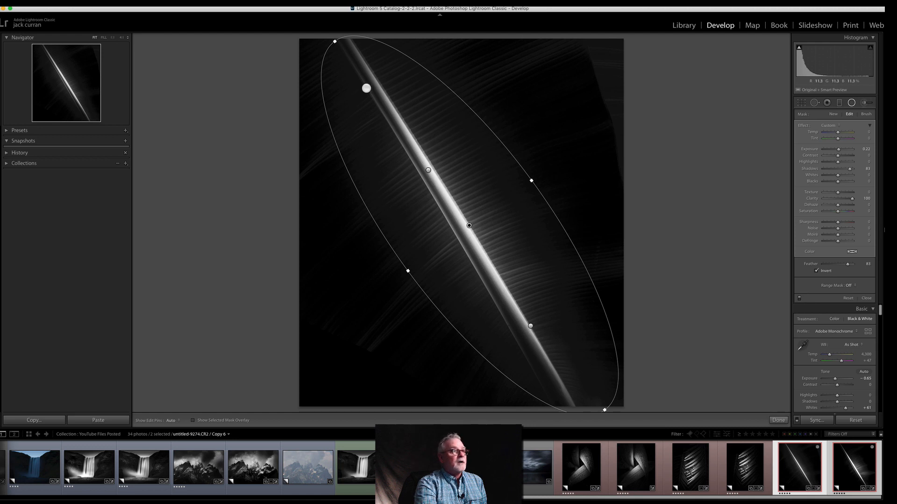
# Step: Shorten and widen the third ellipse, and shift it off the stem onto the leaf's right half
pyautogui.moveTo(333, 42); pyautogui.dragTo(369, 69)
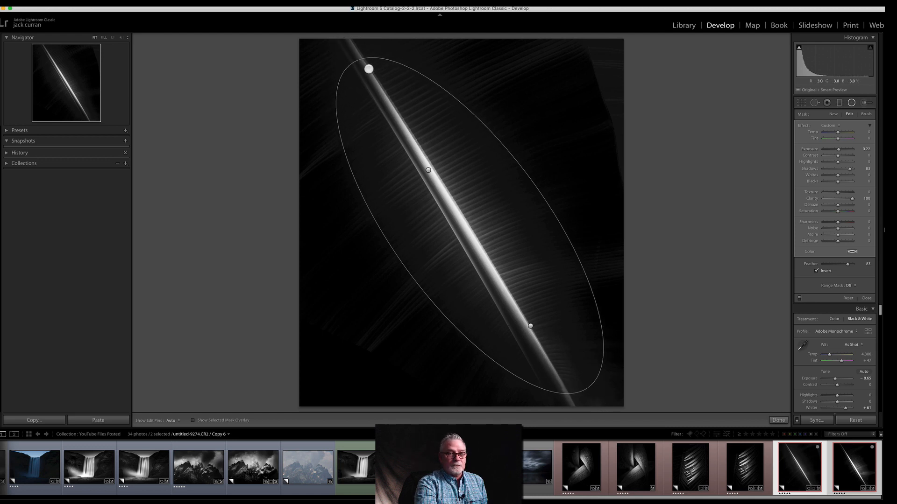
pyautogui.moveTo(534, 181); pyautogui.dragTo(542, 174)
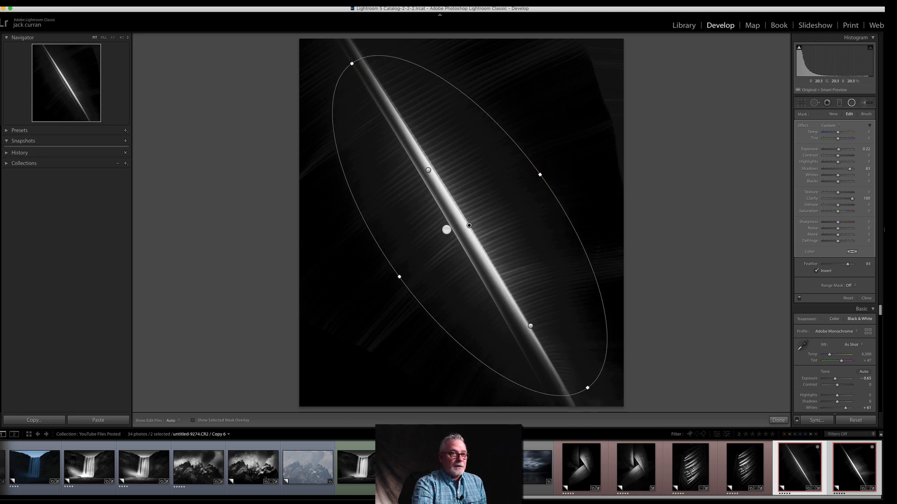
pyautogui.moveTo(469, 228); pyautogui.dragTo(497, 220)
# Step: Move the first, darkening ellipse down beside the stem and shrink it to frame the leaf's bright middle
pyautogui.click(426, 168)
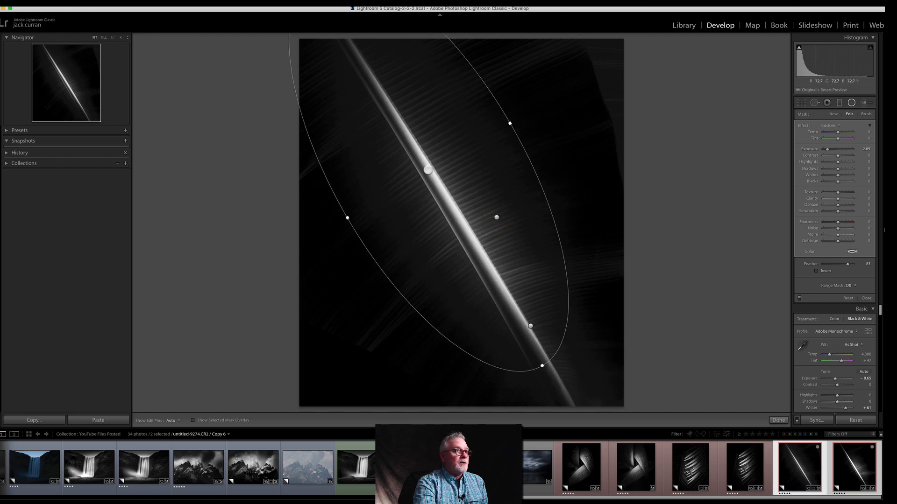
pyautogui.moveTo(428, 170); pyautogui.dragTo(477, 240)
pyautogui.moveTo(365, 44); pyautogui.dragTo(390, 90)
pyautogui.moveTo(483, 242); pyautogui.dragTo(480, 222)
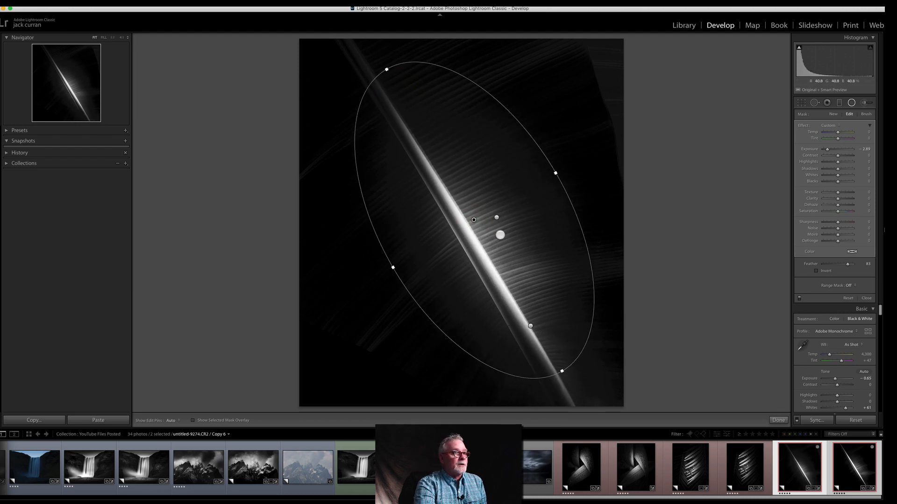
pyautogui.moveTo(473, 221); pyautogui.dragTo(482, 217)
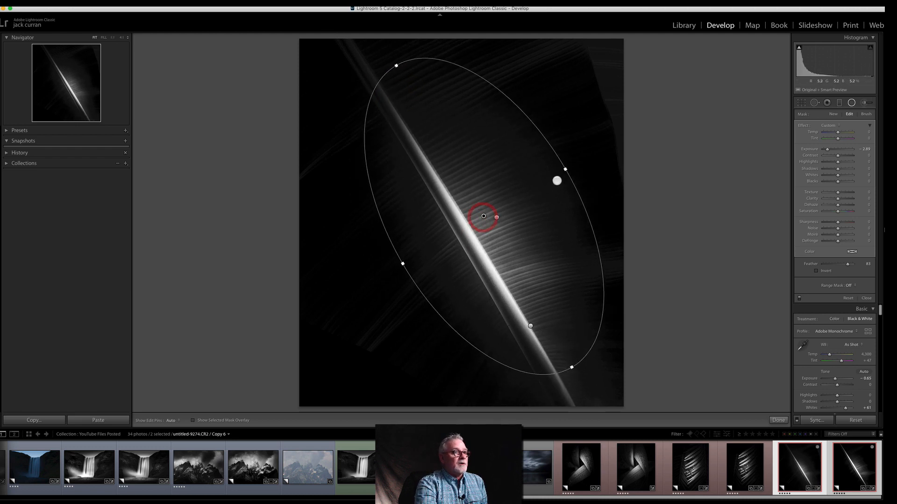
pyautogui.moveTo(566, 169); pyautogui.dragTo(556, 173)
pyautogui.moveTo(483, 216); pyautogui.dragTo(486, 213)
# Step: Rotate the lower brightening ellipse slightly more upright and shift the darkening ellipse up towards the stem's upper half
pyautogui.click(531, 323)
pyautogui.moveTo(538, 324); pyautogui.dragTo(536, 323)
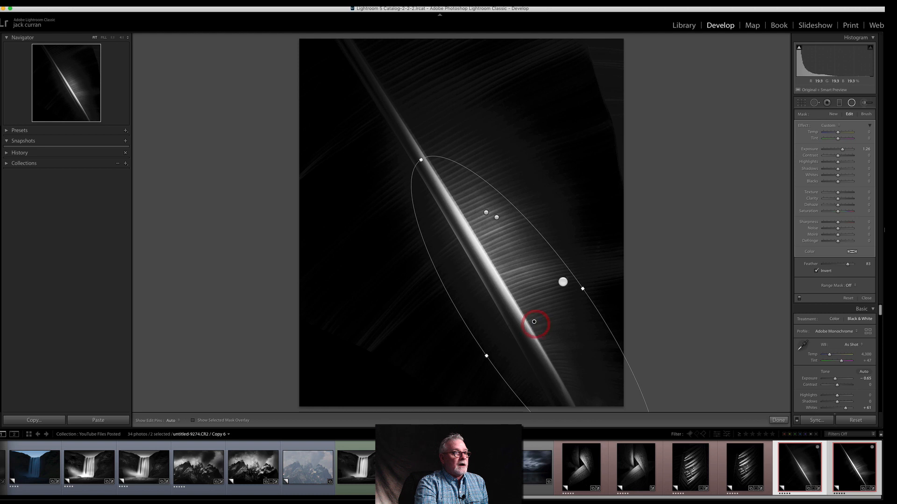
pyautogui.moveTo(573, 256); pyautogui.dragTo(578, 257)
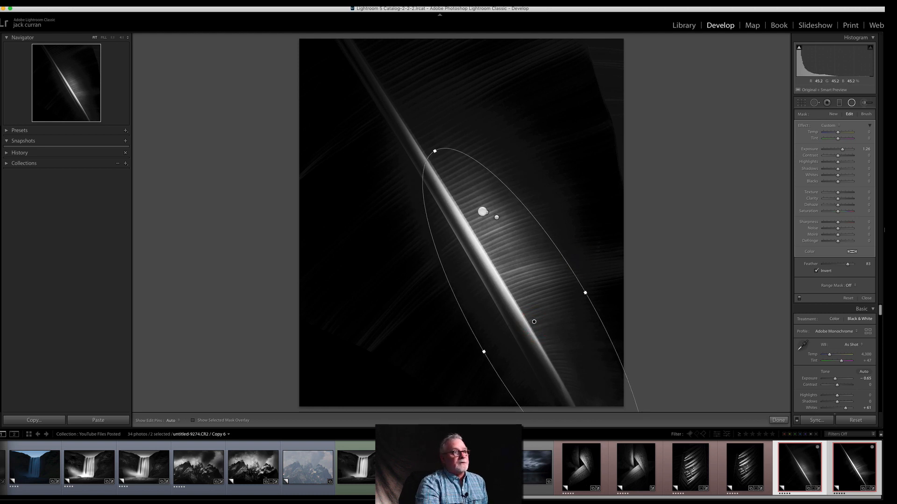
pyautogui.click(485, 211)
pyautogui.moveTo(486, 211); pyautogui.dragTo(475, 189)
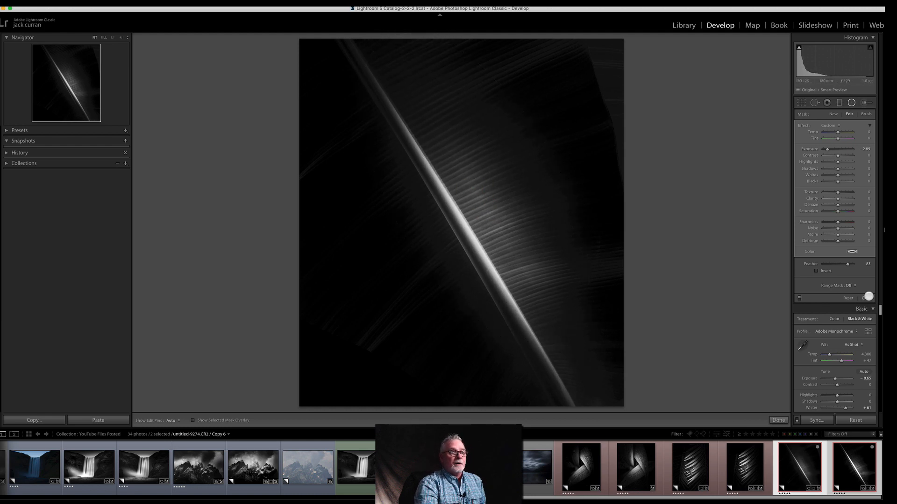
# Step: Close the radial filters and set the whole photo's Clarity to +52 and Exposure to −0.20
pyautogui.click(869, 296)
pyautogui.moveTo(835, 242); pyautogui.dragTo(845, 242)
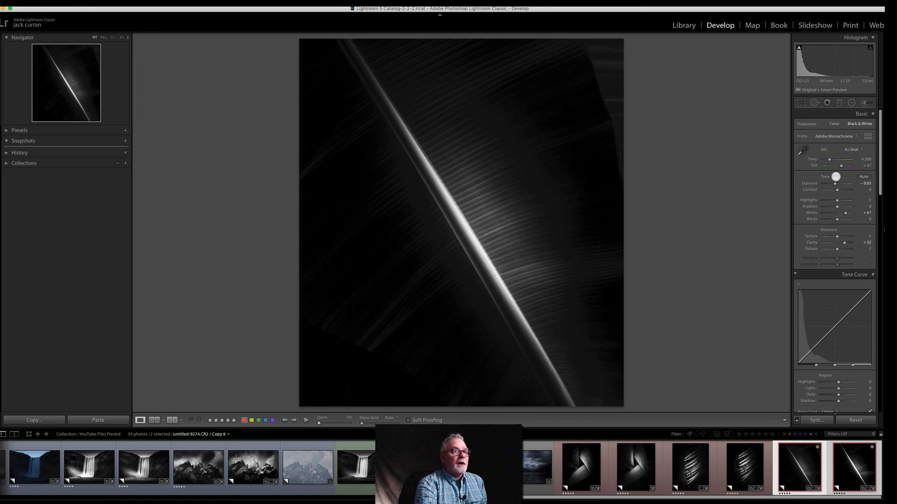
pyautogui.moveTo(834, 183); pyautogui.dragTo(836, 183)
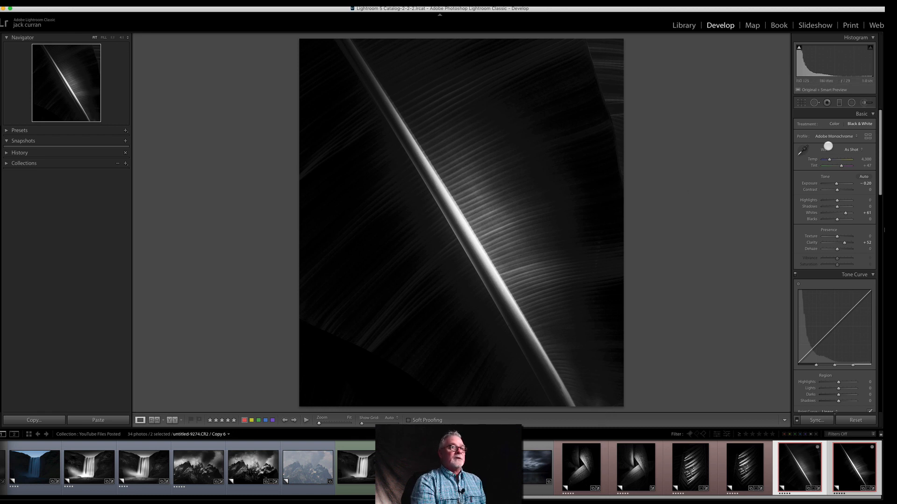
# Step: Darken the photo's upper-right corner with a radial filter at Exposure −1.68, Highlights −45 and Shadows −37, deleting the extra small ellipse
pyautogui.click(851, 103)
pyautogui.moveTo(596, 70); pyautogui.dragTo(647, 162)
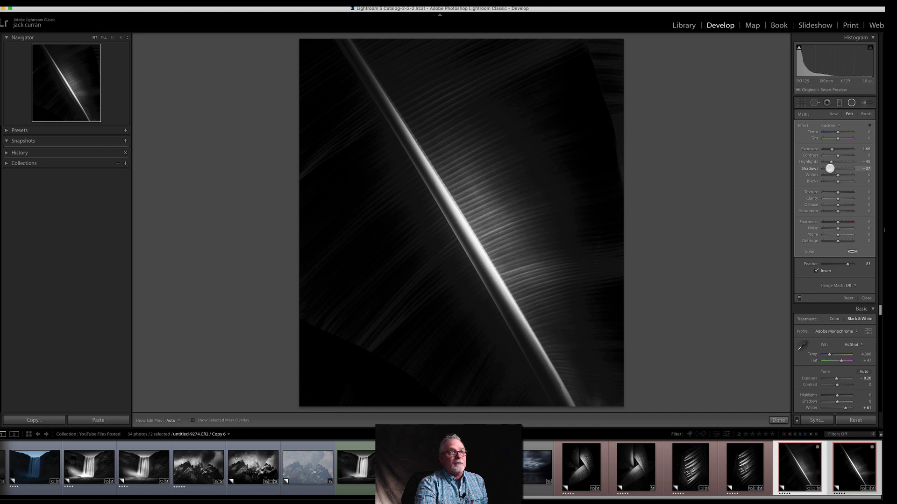
pyautogui.moveTo(541, 80); pyautogui.dragTo(558, 103)
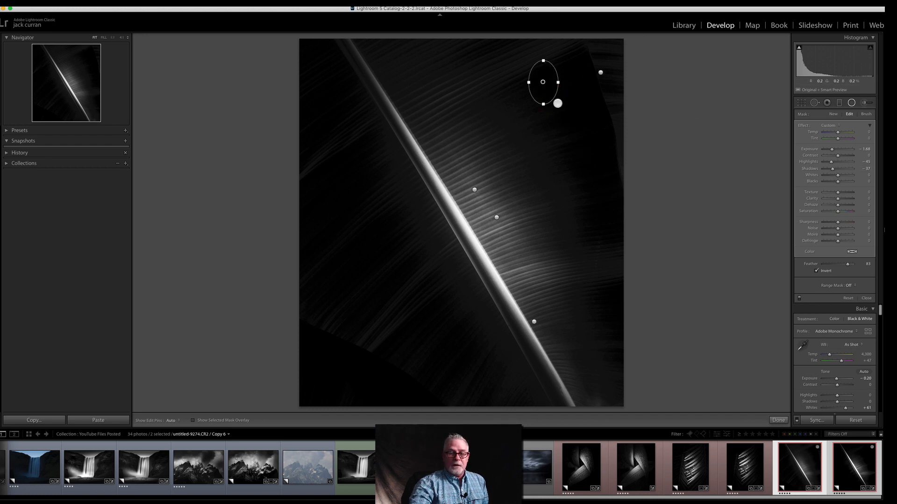
pyautogui.press('Delete')
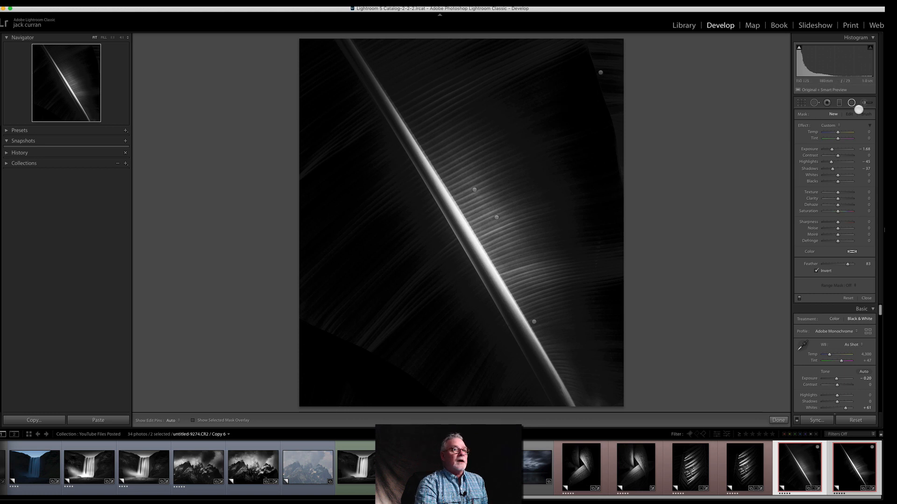
# Step: Add a wide, tilted radial filter over the photo's upper right edge and darken it with Exposure −2.67
pyautogui.moveTo(428, 84); pyautogui.dragTo(602, 133)
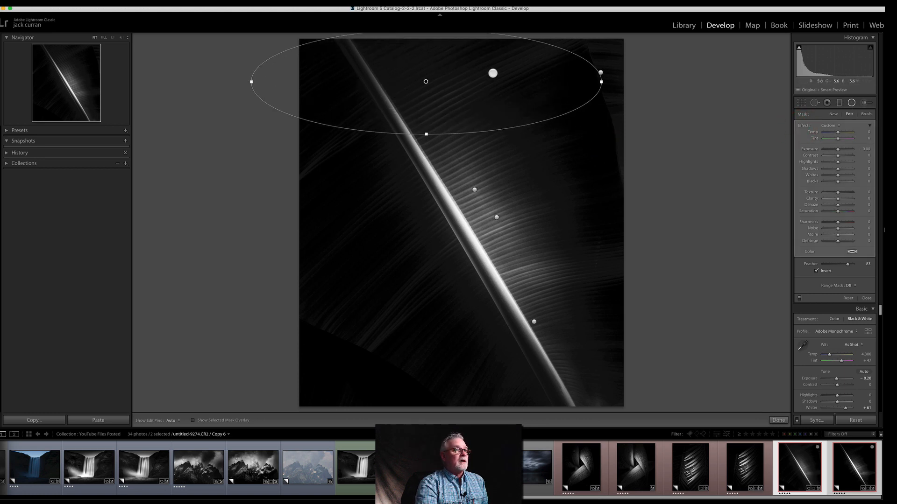
pyautogui.moveTo(426, 80); pyautogui.dragTo(496, 77)
pyautogui.moveTo(328, 53); pyautogui.dragTo(366, 24)
pyautogui.moveTo(483, 125); pyautogui.dragTo(476, 136)
pyautogui.moveTo(495, 76); pyautogui.dragTo(515, 71)
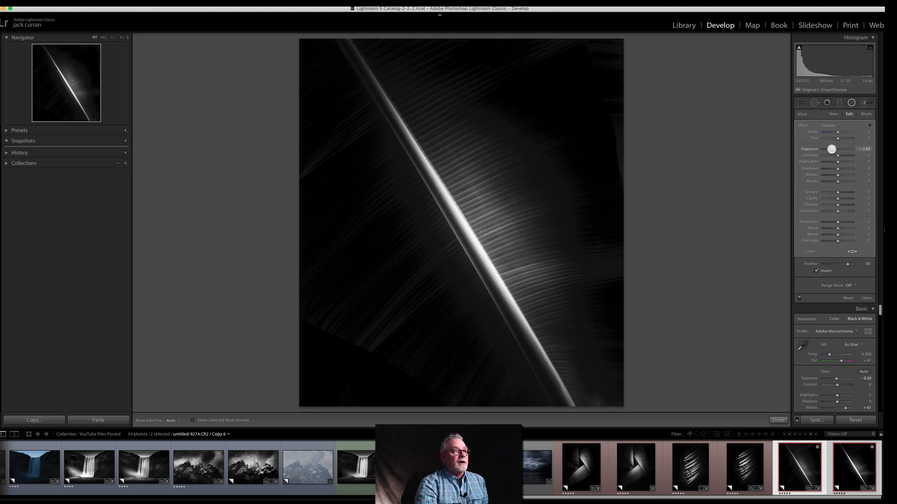
pyautogui.moveTo(828, 150); pyautogui.dragTo(828, 150)
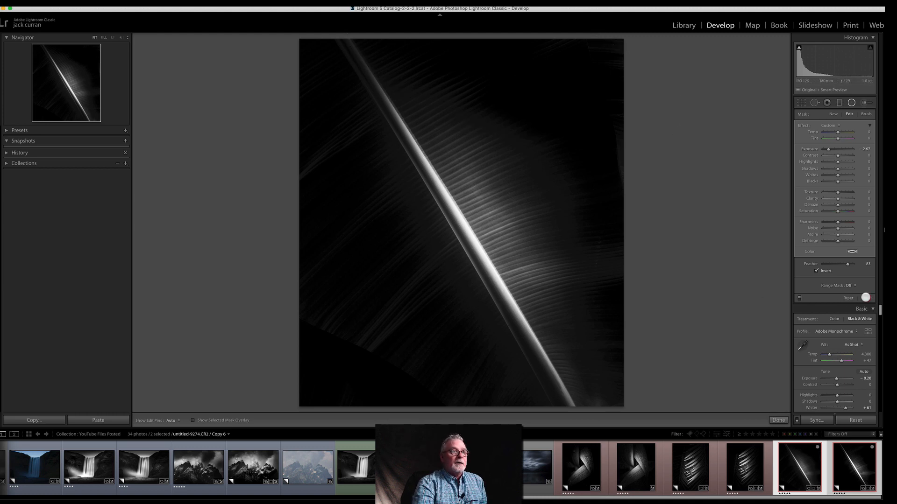
pyautogui.click(866, 298)
# Step: Add a large rotated radial filter centred on the stem with Texture 37, Clarity 50 and slightly raised Dehaze
pyautogui.click(854, 103)
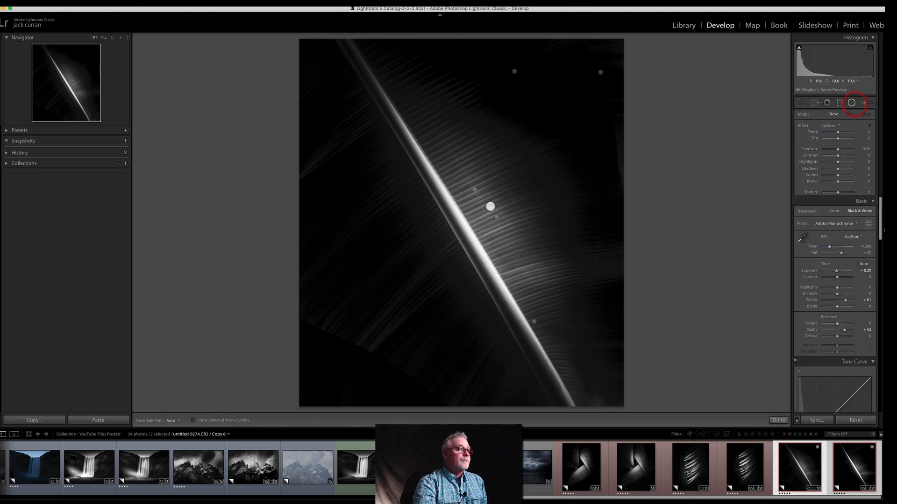
pyautogui.moveTo(447, 203); pyautogui.dragTo(555, 368)
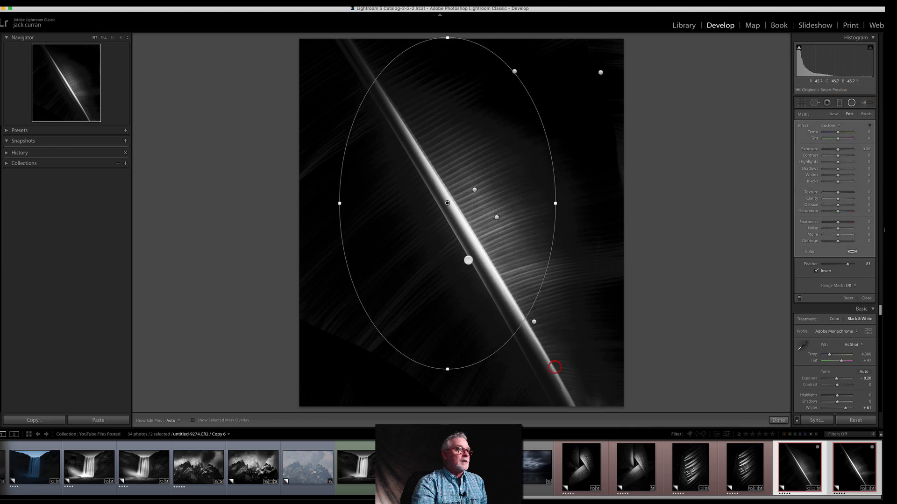
pyautogui.moveTo(446, 204); pyautogui.dragTo(473, 221)
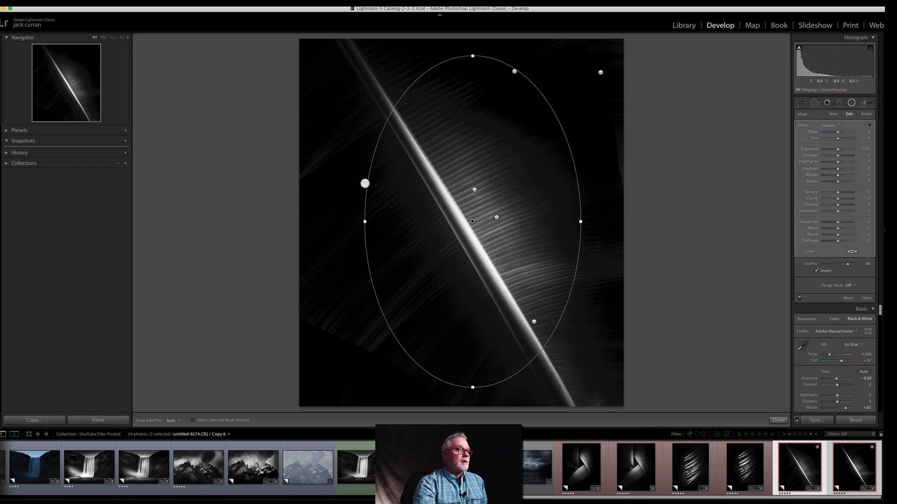
pyautogui.moveTo(357, 183); pyautogui.dragTo(375, 229)
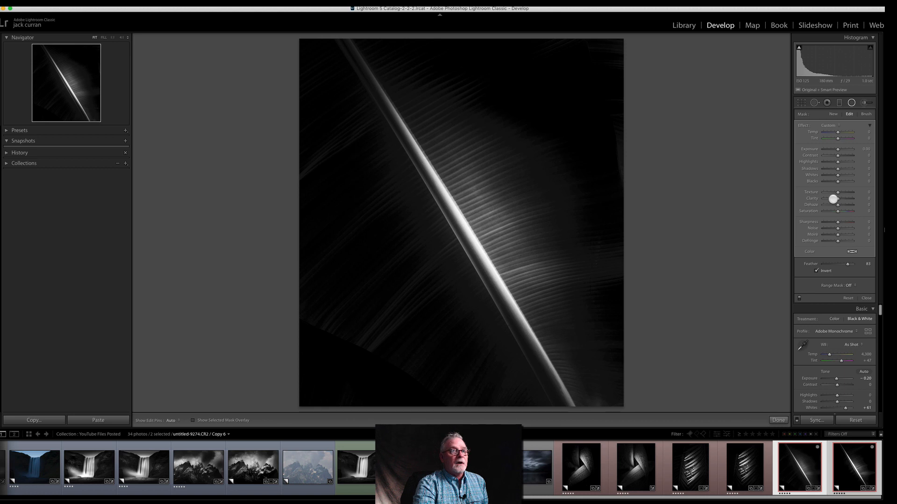
pyautogui.moveTo(846, 198)
pyautogui.mouseDown()
pyautogui.moveTo(842, 192)
pyautogui.moveTo(841, 206)
pyautogui.mouseUp()
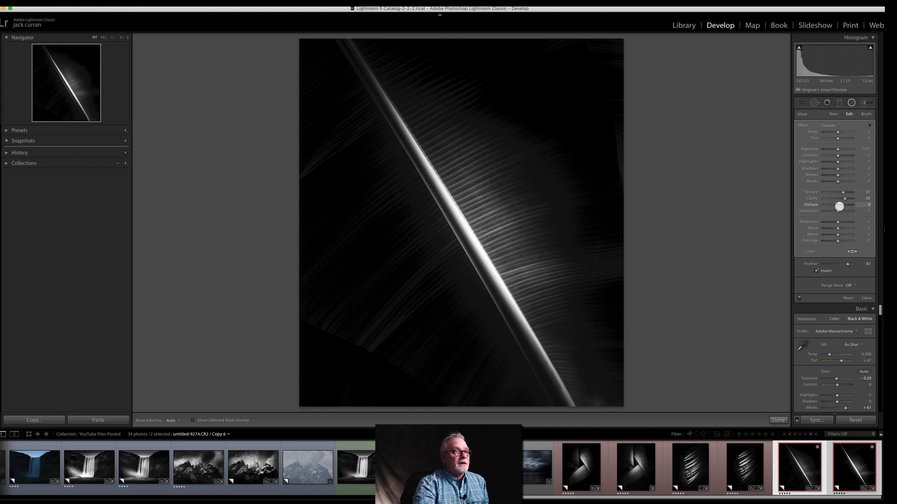
pyautogui.click(839, 204)
# Step: Add another radial filter over the ribs right of the stem, rotated parallel to it and nudged slightly outward
pyautogui.click(833, 114)
pyautogui.moveTo(502, 195); pyautogui.dragTo(552, 312)
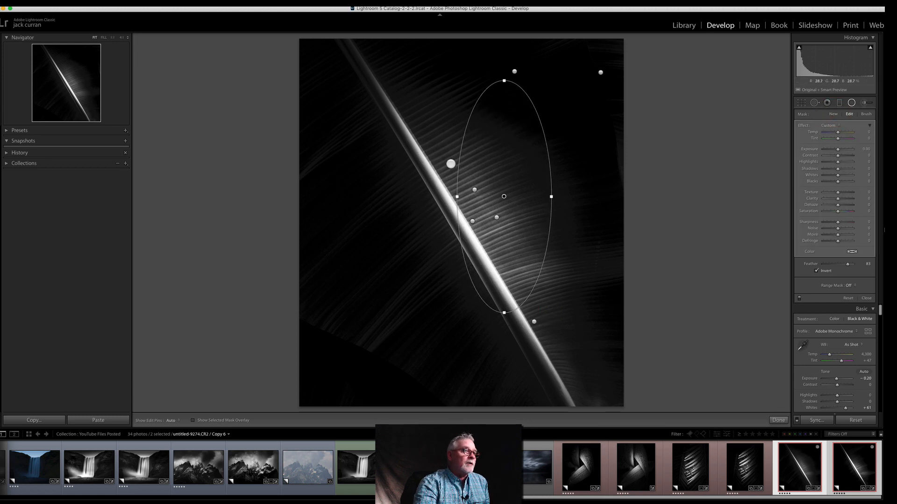
pyautogui.moveTo(450, 164); pyautogui.dragTo(472, 198)
pyautogui.moveTo(546, 169); pyautogui.dragTo(549, 167)
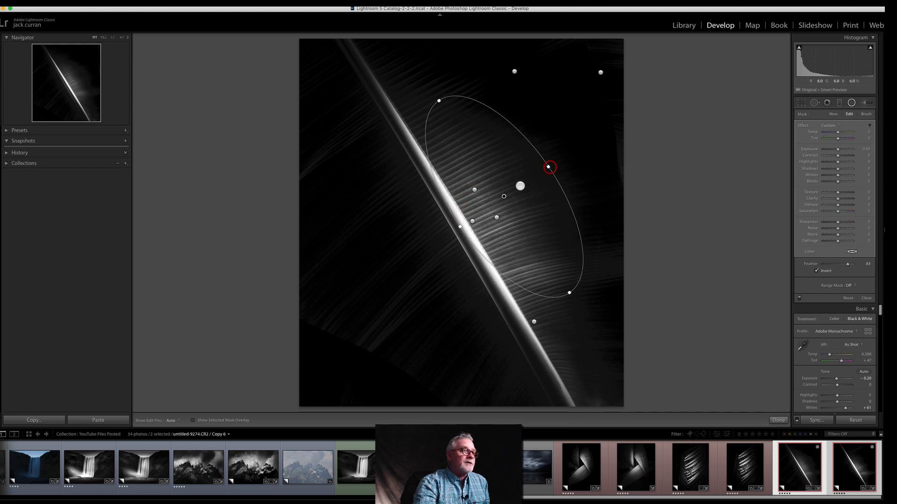
pyautogui.moveTo(503, 196); pyautogui.dragTo(510, 196)
pyautogui.moveTo(443, 100); pyautogui.dragTo(444, 101)
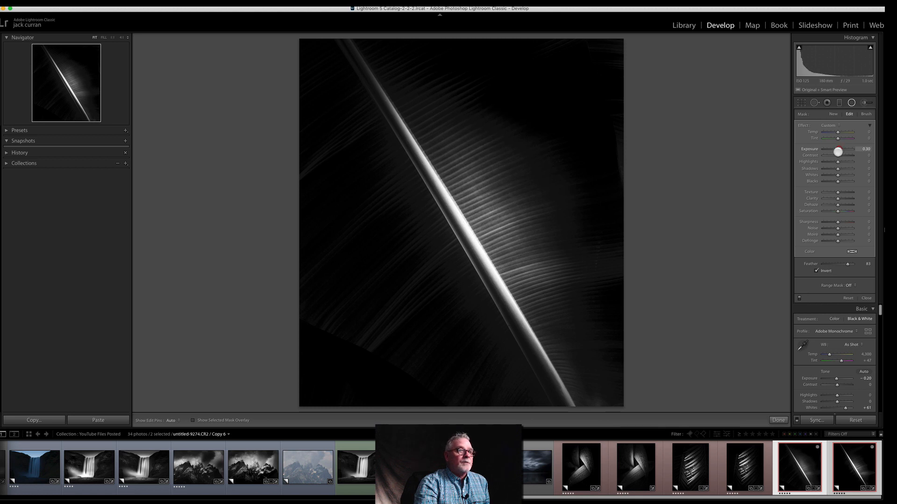
# Step: Brighten the ribs inside this ellipse with Exposure 1.00, Contrast 28, Highlights 71, Whites 42 and Clarity 49, and finish the filter
pyautogui.moveTo(839, 149); pyautogui.dragTo(843, 161)
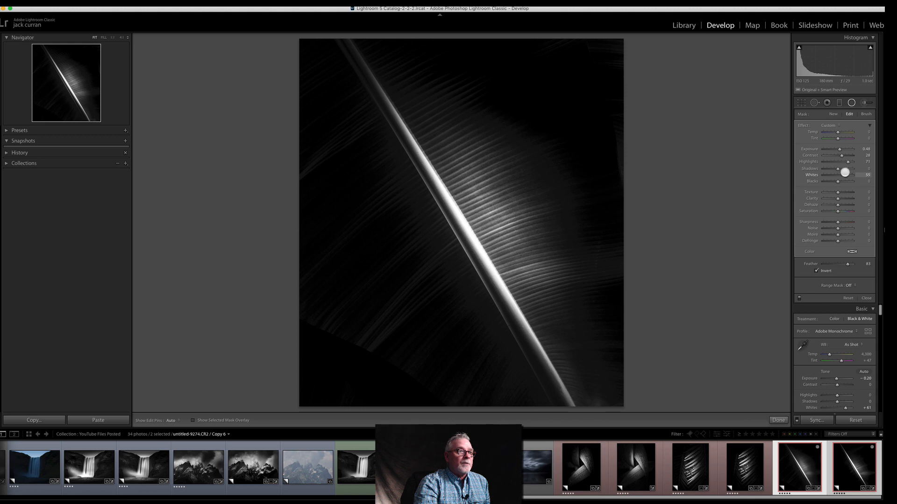
pyautogui.moveTo(843, 173); pyautogui.dragTo(842, 173)
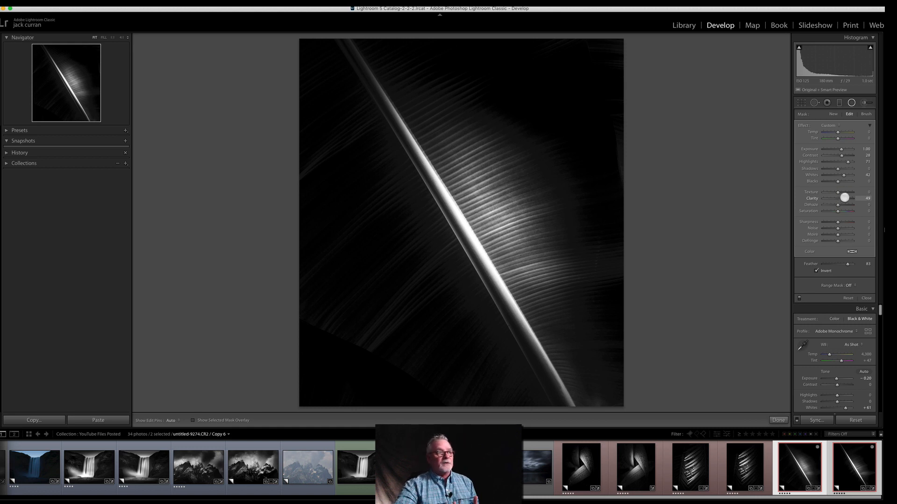
pyautogui.click(835, 114)
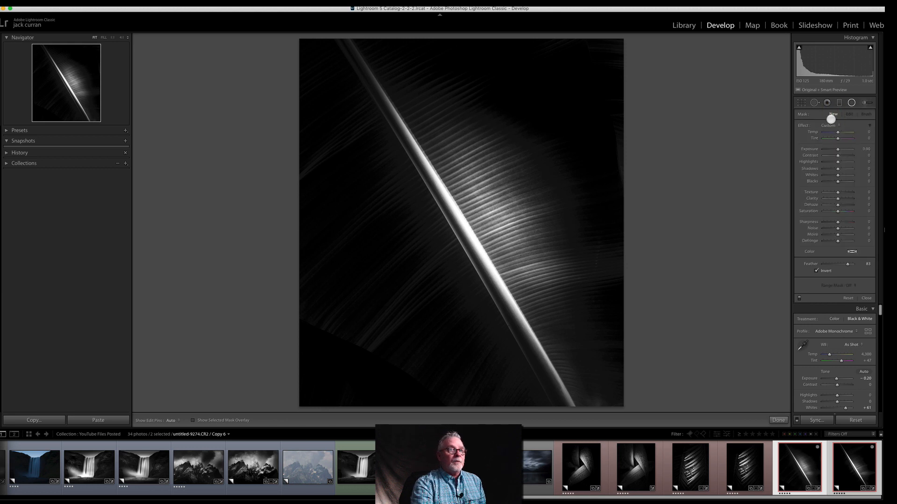
# Step: Darken the lower-right corner and right-hand background with an adjustment brush at Exposure −1.66, Highlights −47 and Size 14
pyautogui.click(865, 102)
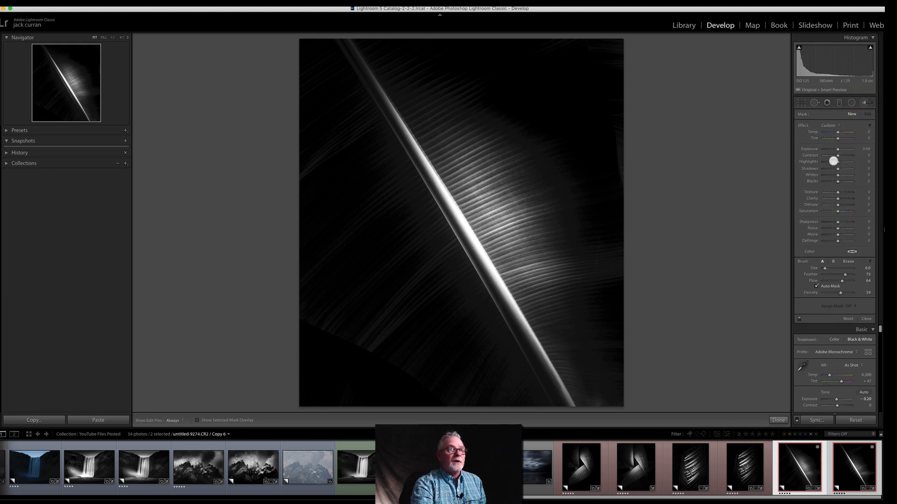
pyautogui.moveTo(833, 149); pyautogui.dragTo(832, 149)
pyautogui.moveTo(837, 162); pyautogui.dragTo(831, 162)
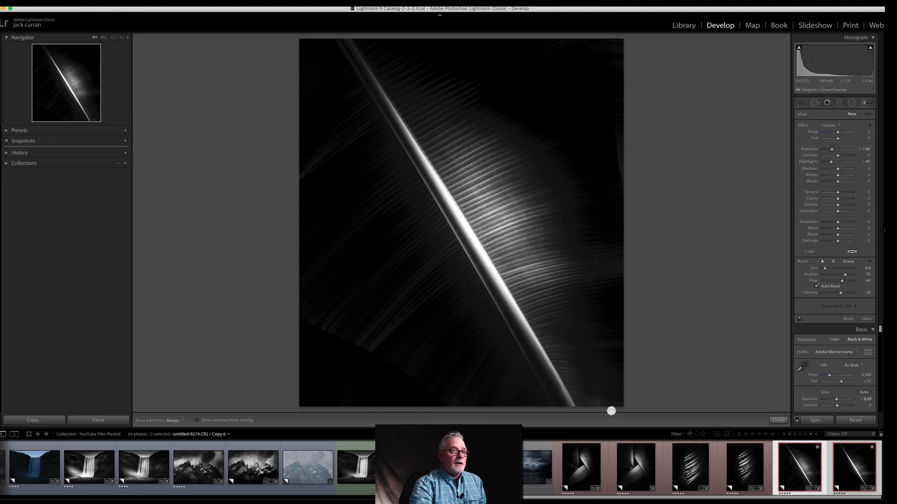
pyautogui.scroll(8, 608, 406)
pyautogui.moveTo(607, 406); pyautogui.dragTo(598, 394)
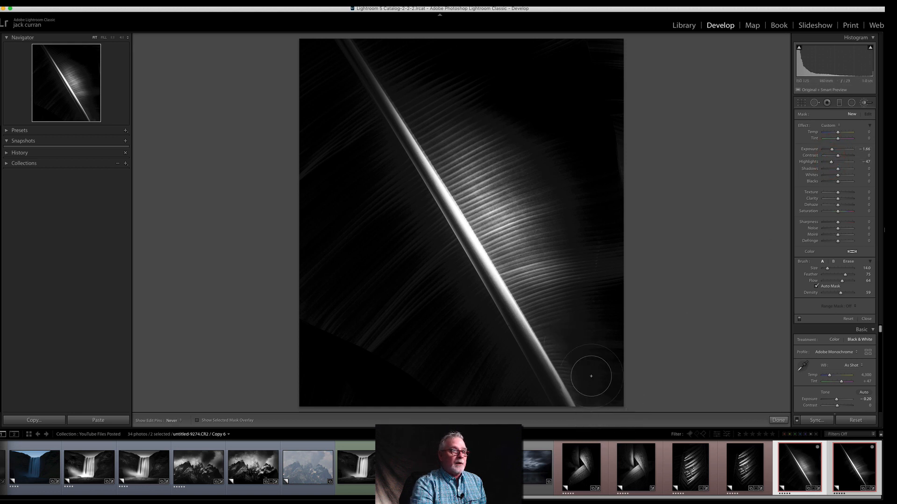
pyautogui.moveTo(583, 310)
pyautogui.mouseDown()
pyautogui.moveTo(597, 244)
pyautogui.moveTo(619, 356)
pyautogui.moveTo(604, 268)
pyautogui.mouseUp()
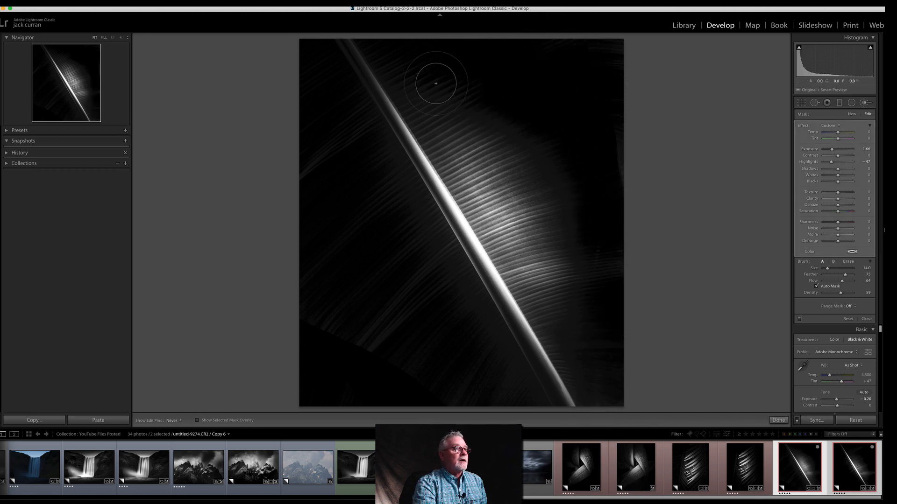
pyautogui.press('h')
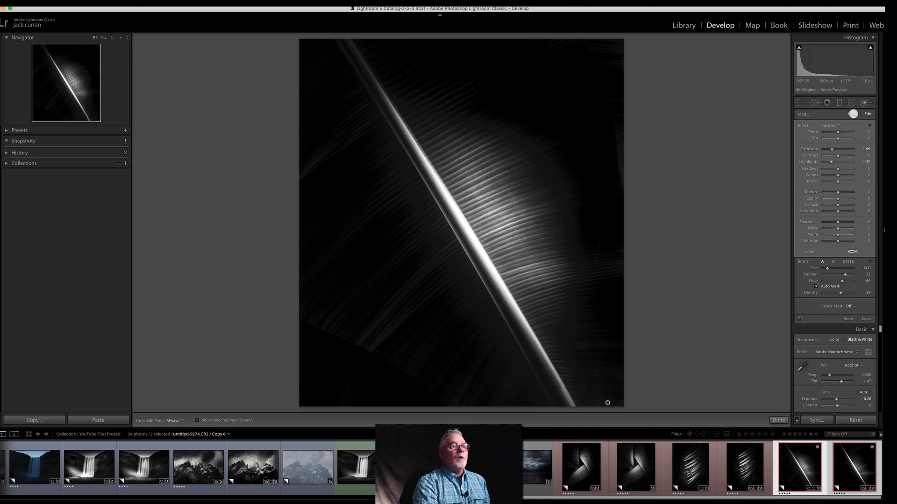
# Step: Start a new brush adjustment with Highlights 48 and Whites 49, and paint it along the stem's upper end
pyautogui.click(852, 114)
pyautogui.scroll(-5, 658, 164)
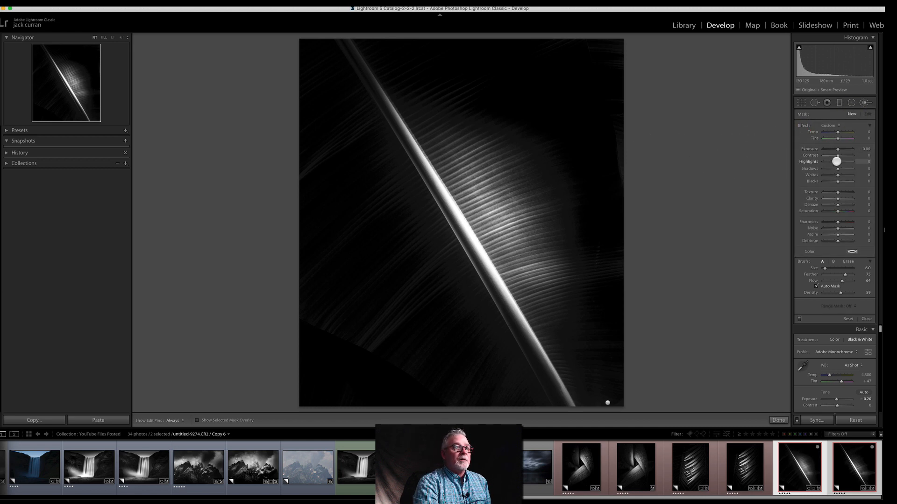
pyautogui.moveTo(844, 160); pyautogui.dragTo(845, 160)
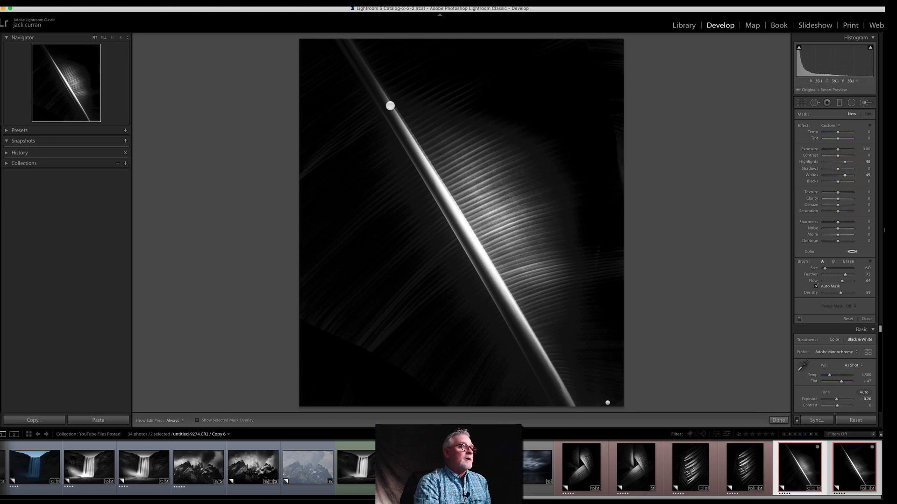
pyautogui.moveTo(388, 103); pyautogui.dragTo(342, 32)
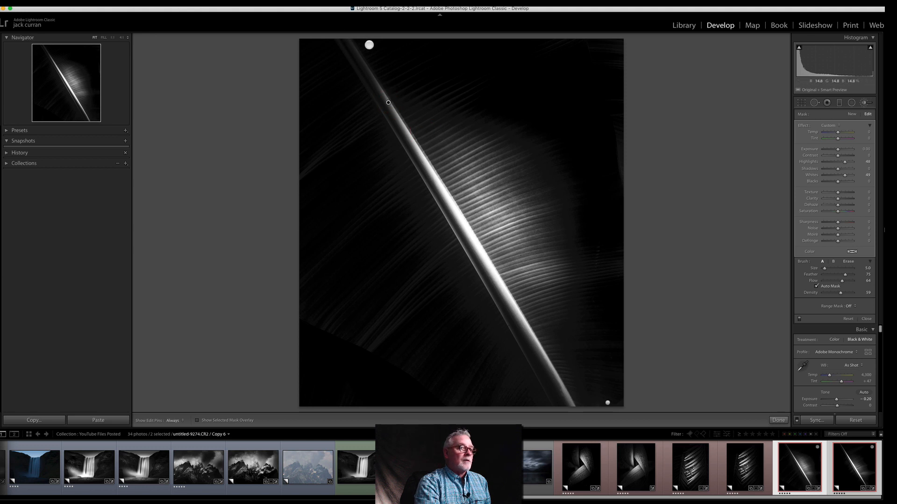
# Step: Extend the brush adjustment along the stem's upper and lower ends, and set its Exposure to 0.71, Highlights to 100 and Whites to 100
pyautogui.press('h')
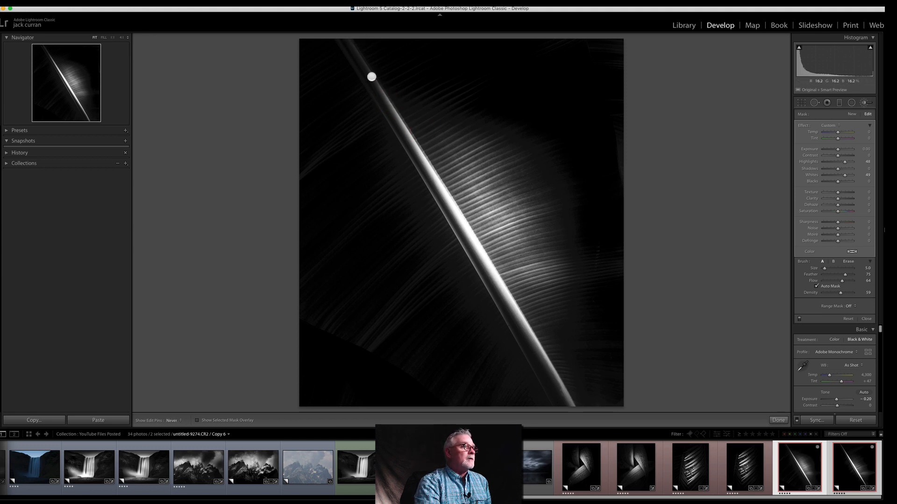
pyautogui.moveTo(382, 93); pyautogui.dragTo(358, 30)
pyautogui.moveTo(842, 161)
pyautogui.mouseDown()
pyautogui.moveTo(853, 161)
pyautogui.moveTo(859, 174)
pyautogui.mouseUp()
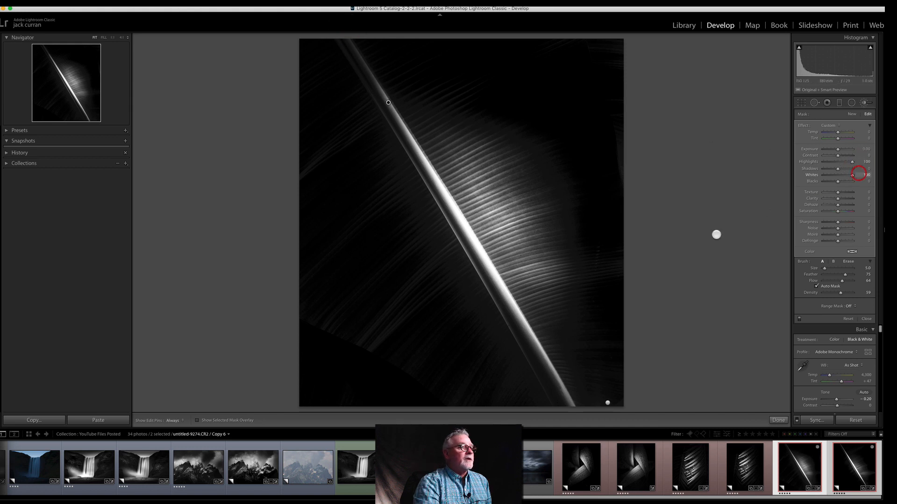
pyautogui.moveTo(535, 353); pyautogui.dragTo(566, 418)
pyautogui.moveTo(513, 316)
pyautogui.mouseDown()
pyautogui.moveTo(578, 405)
pyautogui.moveTo(513, 306)
pyautogui.mouseUp()
pyautogui.press('h')
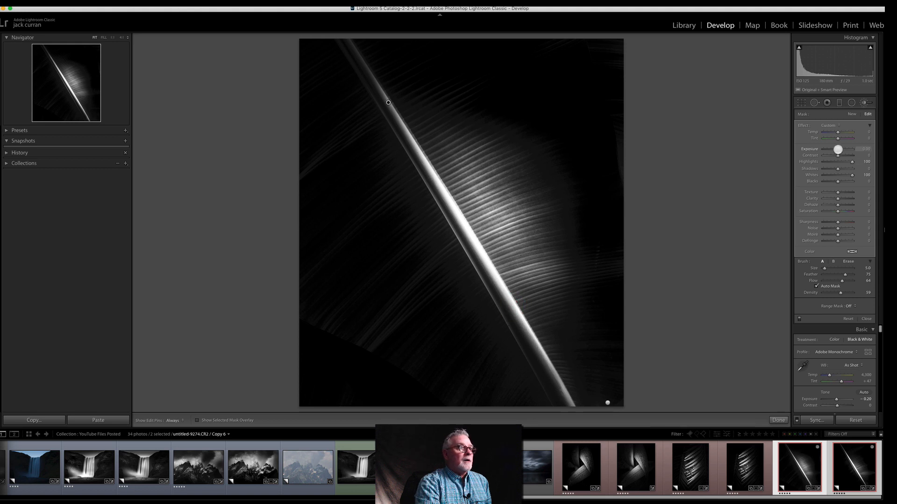
pyautogui.moveTo(838, 149); pyautogui.dragTo(841, 148)
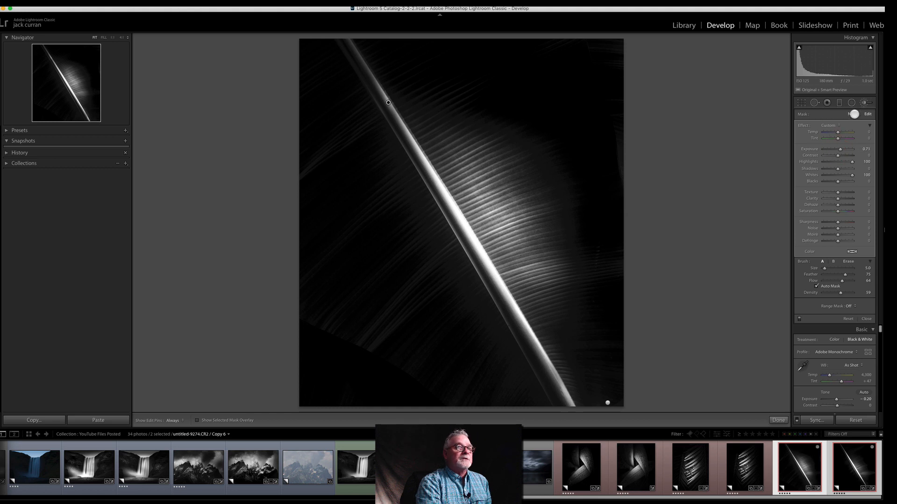
# Step: Paint a new brush adjustment beside the stem's lower right edge, reset its effect sliders, and darken it with Exposure −1.44
pyautogui.click(852, 114)
pyautogui.moveTo(581, 386); pyautogui.dragTo(551, 335)
pyautogui.doubleClick(801, 126)
pyautogui.moveTo(838, 149); pyautogui.dragTo(831, 149)
pyautogui.press('h')
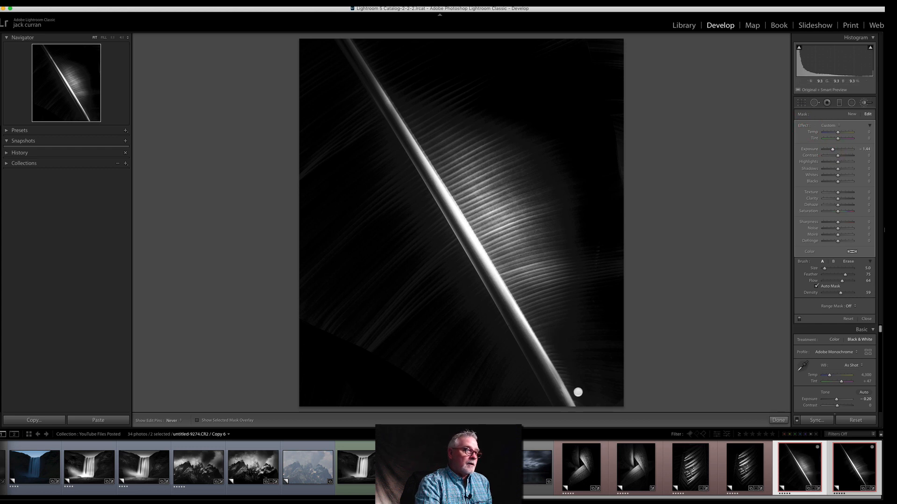
pyautogui.press('h')
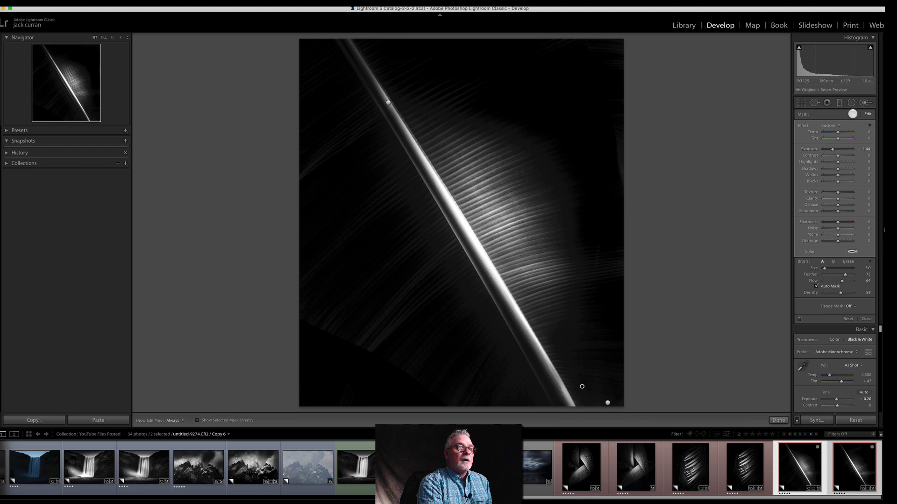
# Step: Brighten the ribs right of the lower stem with a new brush at Exposure 1.11, Highlights 48, Shadows 43 and Whites 49
pyautogui.click(852, 113)
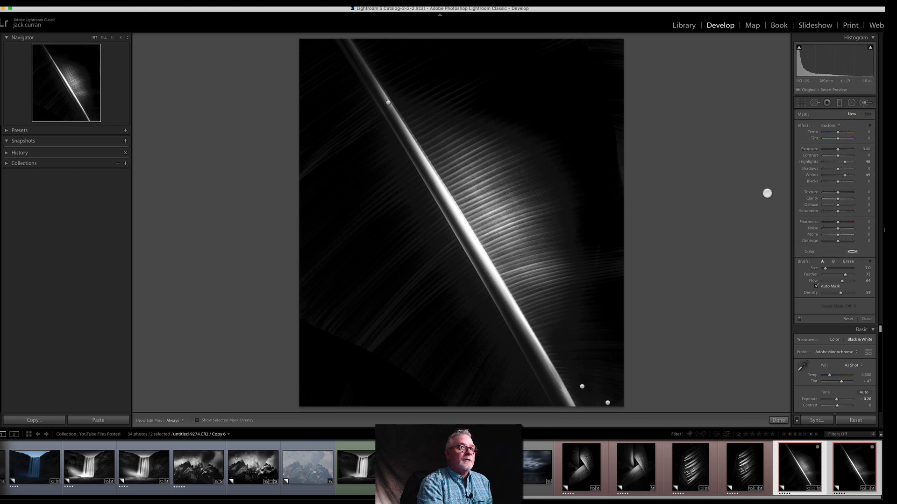
pyautogui.moveTo(840, 149); pyautogui.dragTo(844, 168)
pyautogui.moveTo(565, 352)
pyautogui.mouseDown()
pyautogui.moveTo(562, 329)
pyautogui.moveTo(571, 375)
pyautogui.moveTo(561, 365)
pyautogui.moveTo(559, 327)
pyautogui.moveTo(565, 343)
pyautogui.moveTo(578, 264)
pyautogui.mouseUp()
pyautogui.click(576, 349)
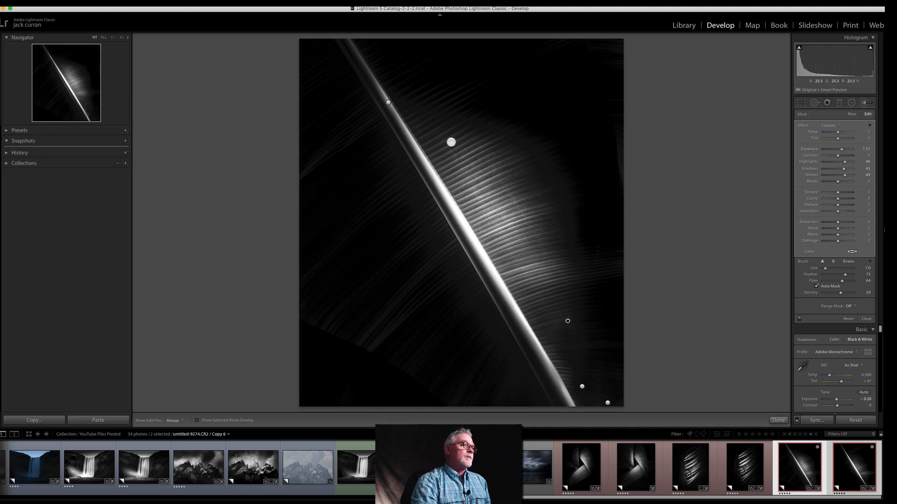
# Step: Paint another new brush adjustment along the stem's upper end with Exposure 1.20, Highlights 48, Shadows 12 and Whites 49, and check the result without pins
pyautogui.click(852, 113)
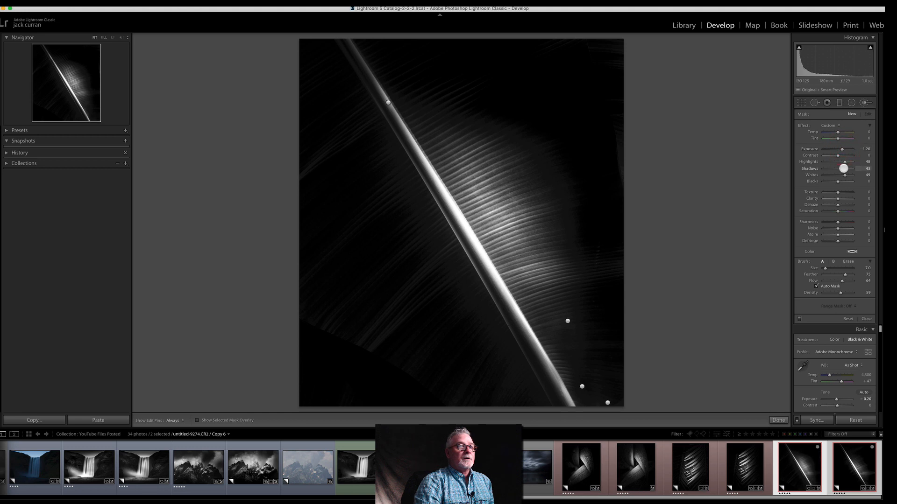
pyautogui.moveTo(842, 169); pyautogui.dragTo(838, 169)
pyautogui.press('[')
pyautogui.moveTo(382, 99); pyautogui.dragTo(338, 30)
pyautogui.press('h')
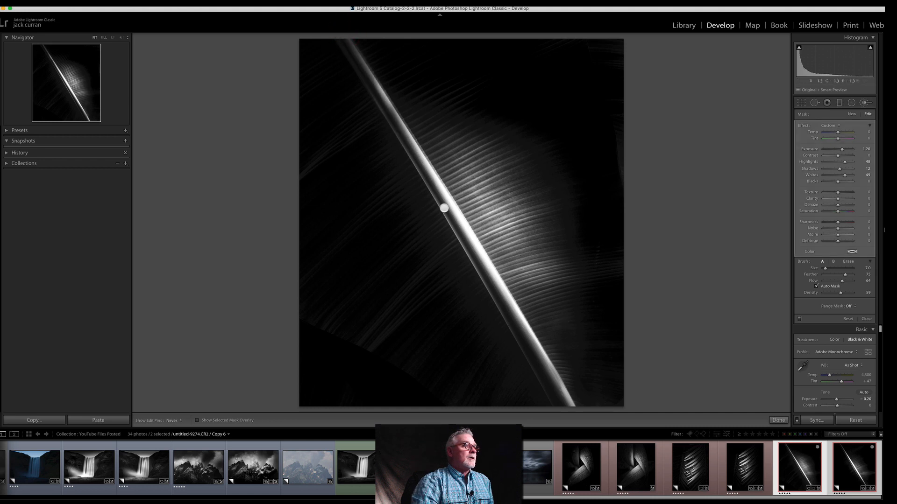
pyautogui.press('h')
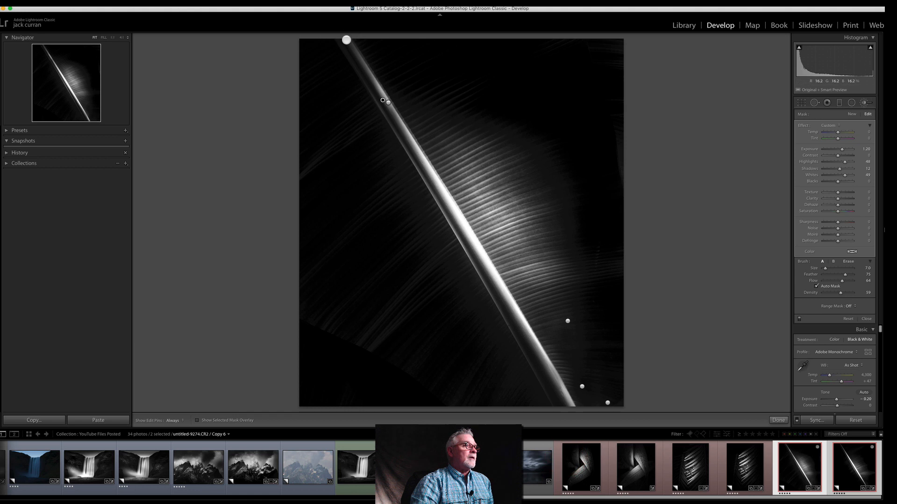
pyautogui.click(593, 478)
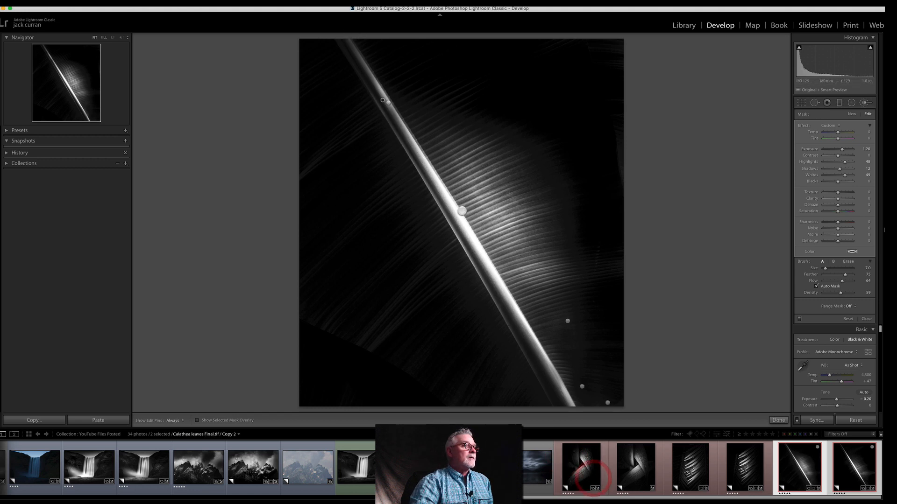
pyautogui.click(576, 440)
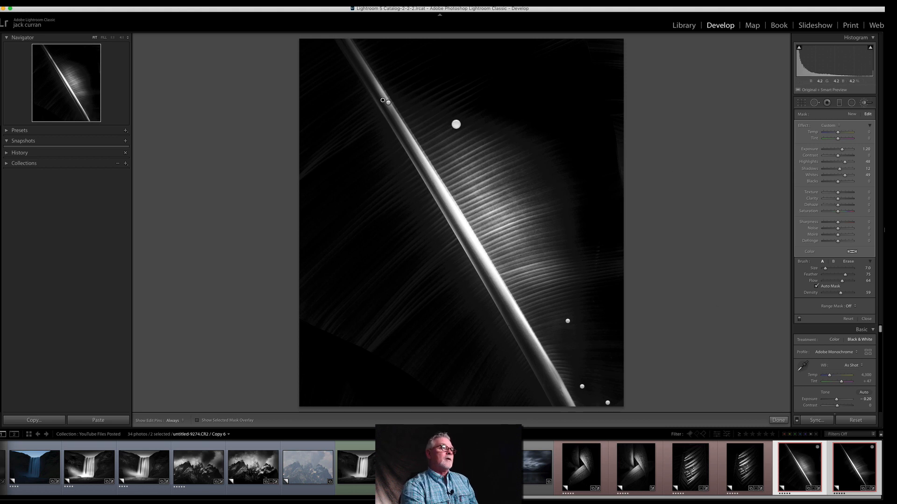
# Step: Brighten the ribs right of the stem's upper end with a radial filter at Exposure 1.20, rotated parallel to the stem and nudged outward
pyautogui.click(852, 114)
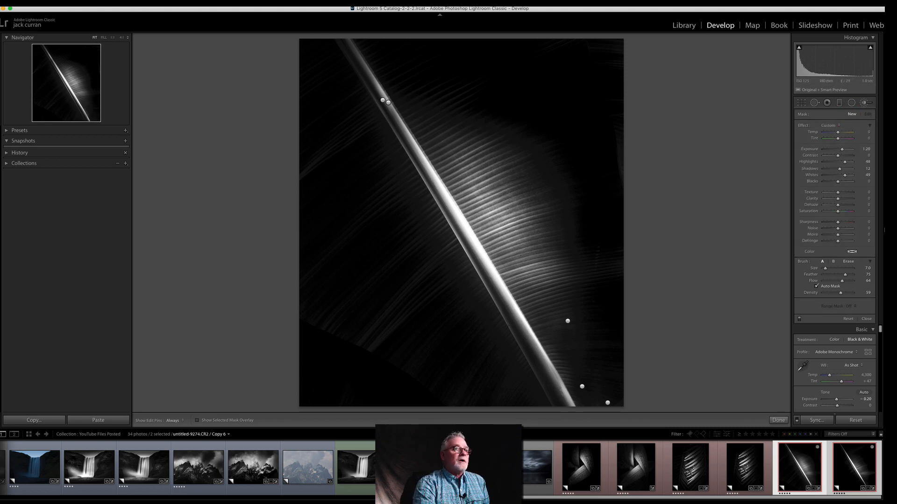
pyautogui.hotkey('shift', 'm')
pyautogui.moveTo(427, 78)
pyautogui.mouseDown()
pyautogui.moveTo(458, 106)
pyautogui.moveTo(516, 121)
pyautogui.mouseUp()
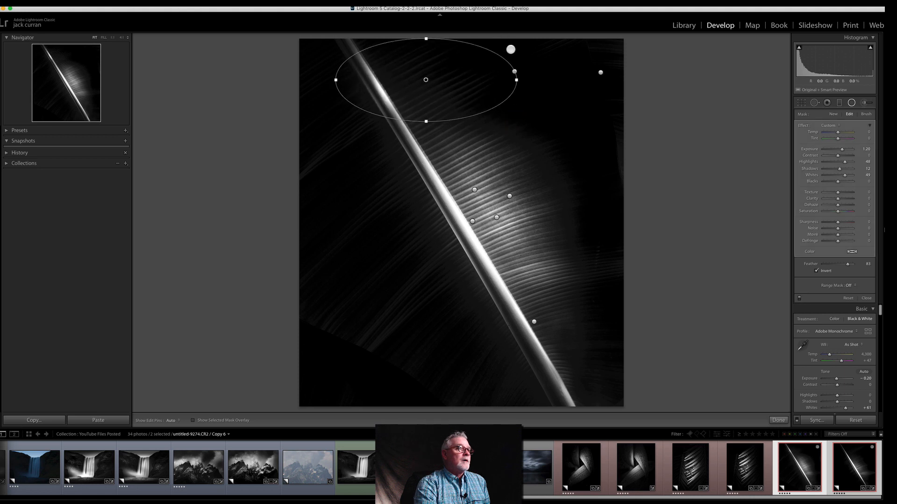
pyautogui.moveTo(524, 68); pyautogui.dragTo(490, 92)
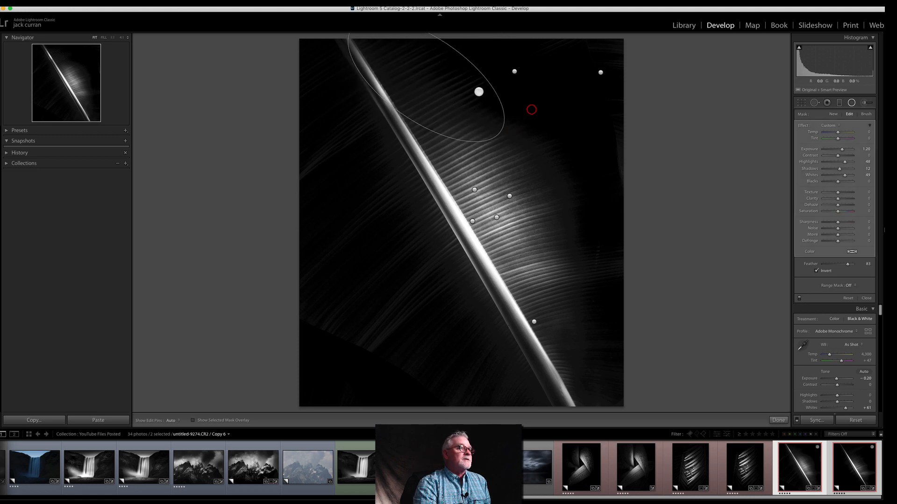
pyautogui.moveTo(428, 77)
pyautogui.mouseDown()
pyautogui.moveTo(453, 96)
pyautogui.moveTo(439, 87)
pyautogui.mouseUp()
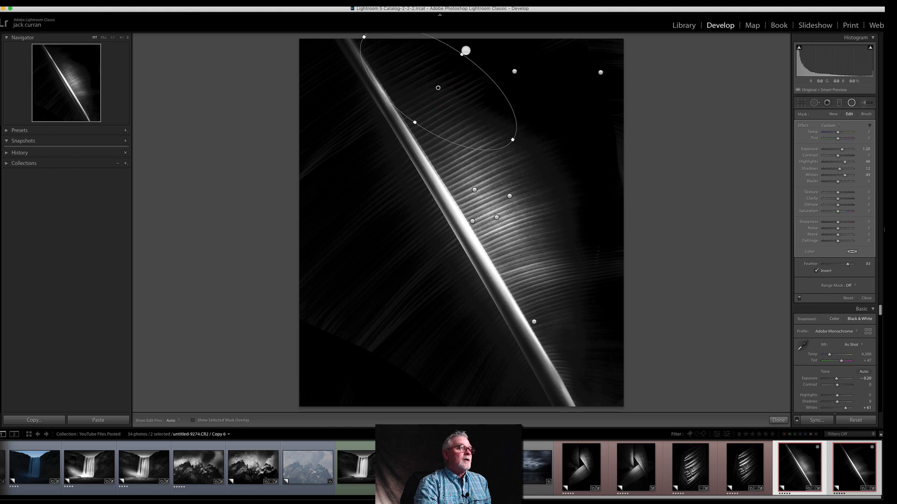
pyautogui.click(867, 298)
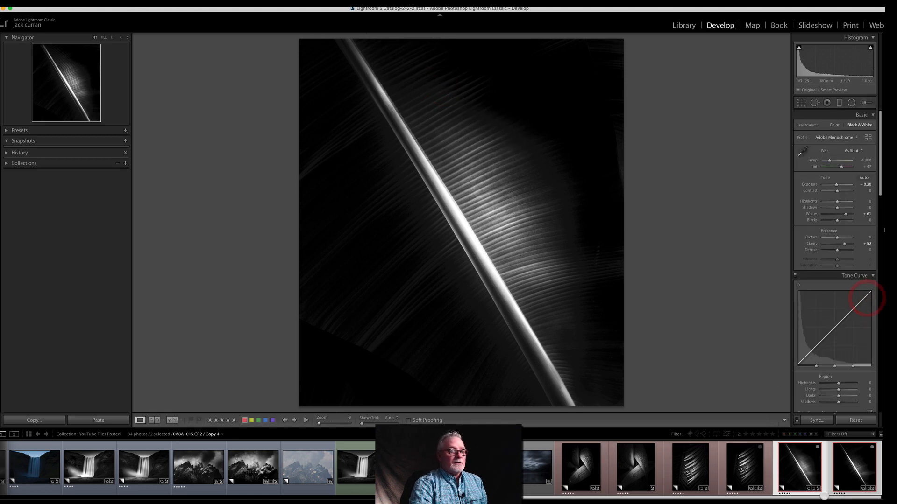
# Step: Compare the two banana leaf versions side by side in the Library's Survey view, and show the crossed Calathea leaves photo
pyautogui.click(685, 25)
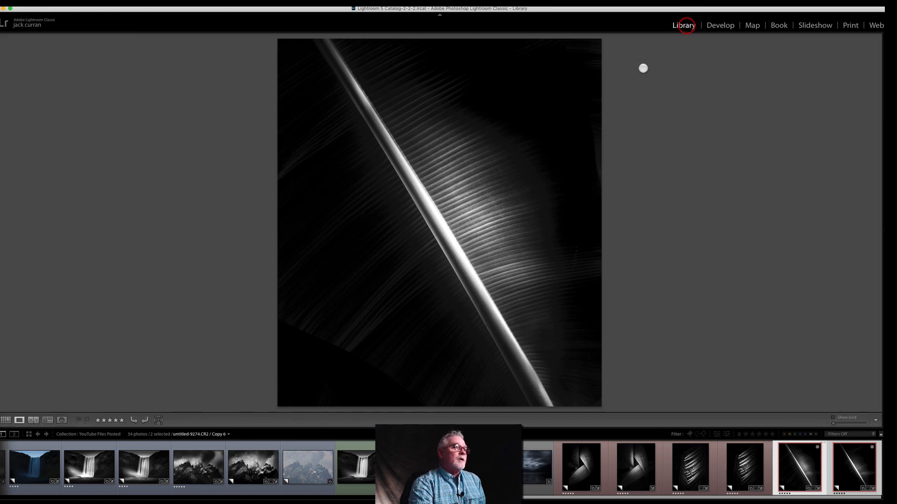
pyautogui.press('Tab')
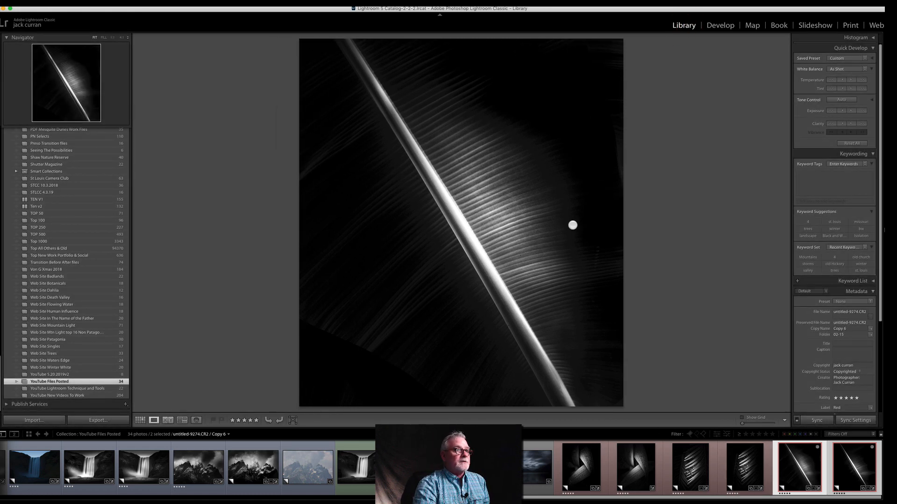
pyautogui.press('Tab')
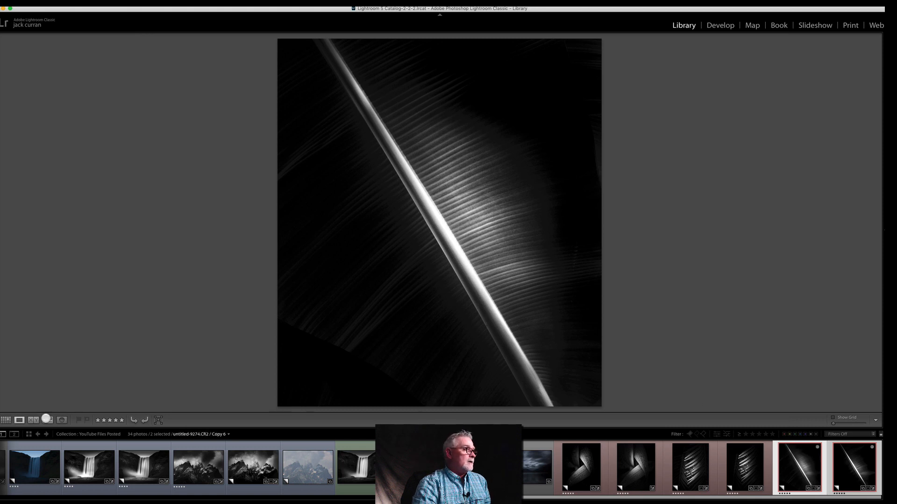
pyautogui.click(47, 420)
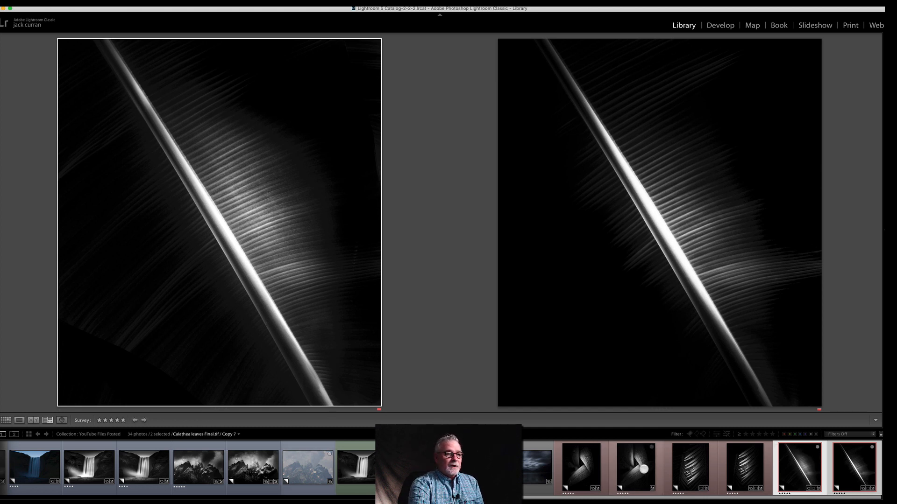
pyautogui.click(644, 468)
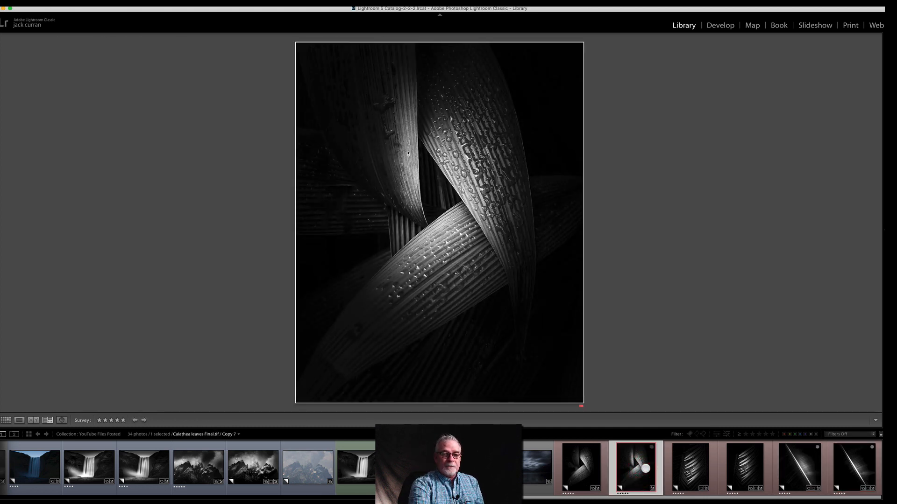